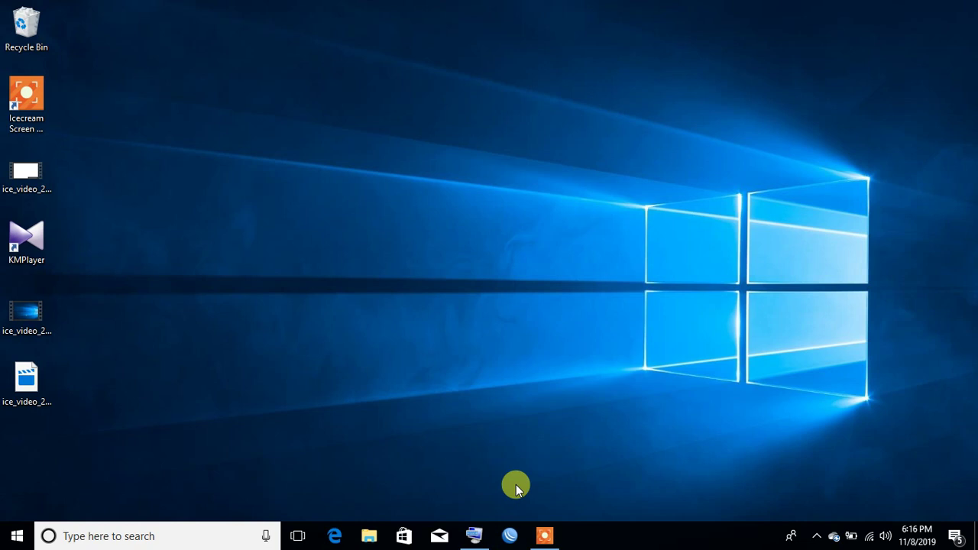
{"action": "left_click", "coordinate": [335, 536]}
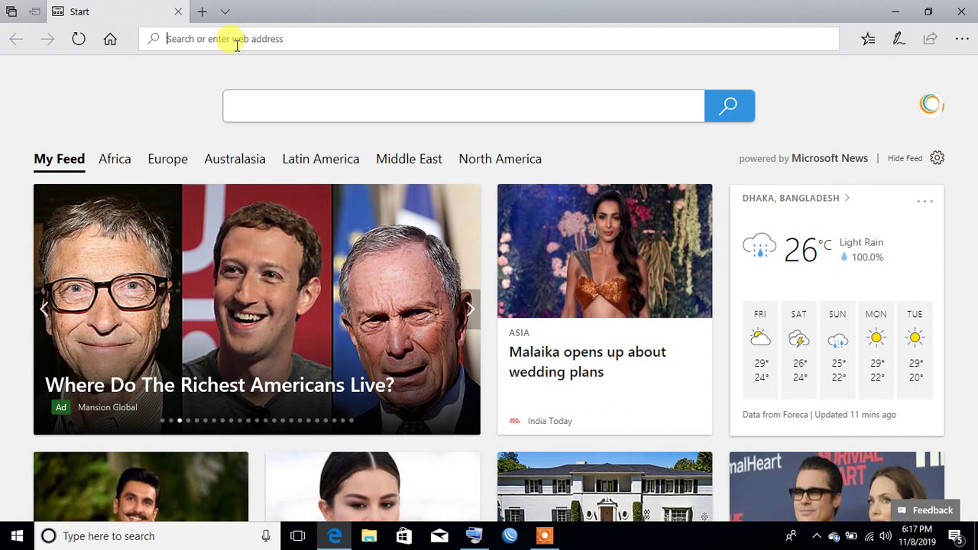
{"action": "right_click", "coordinate": [236, 46]}
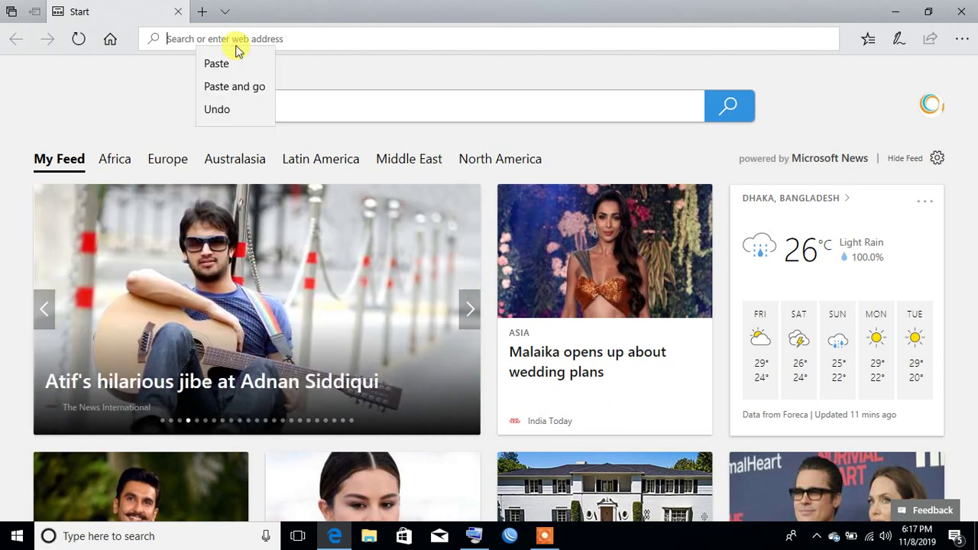
{"action": "left_click", "coordinate": [216, 63]}
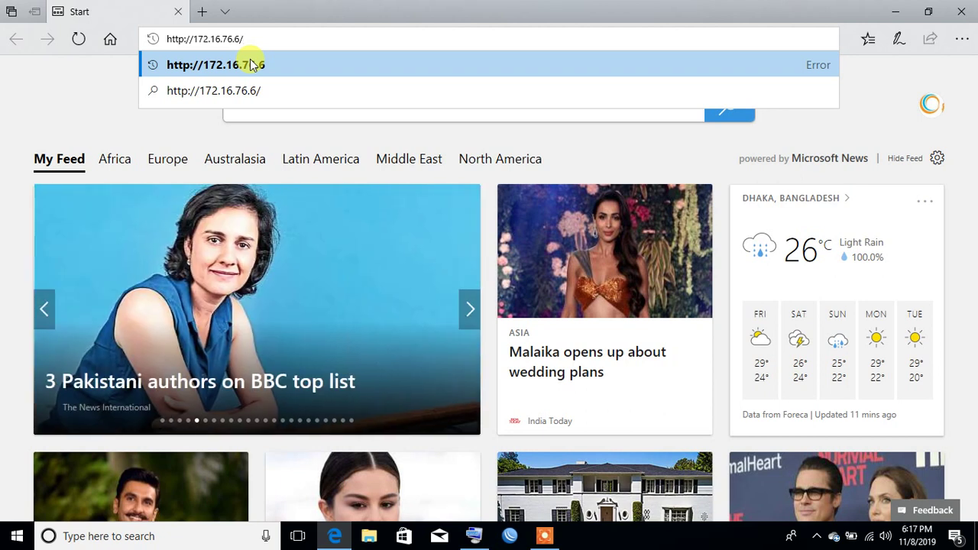
{"action": "left_click", "coordinate": [252, 64]}
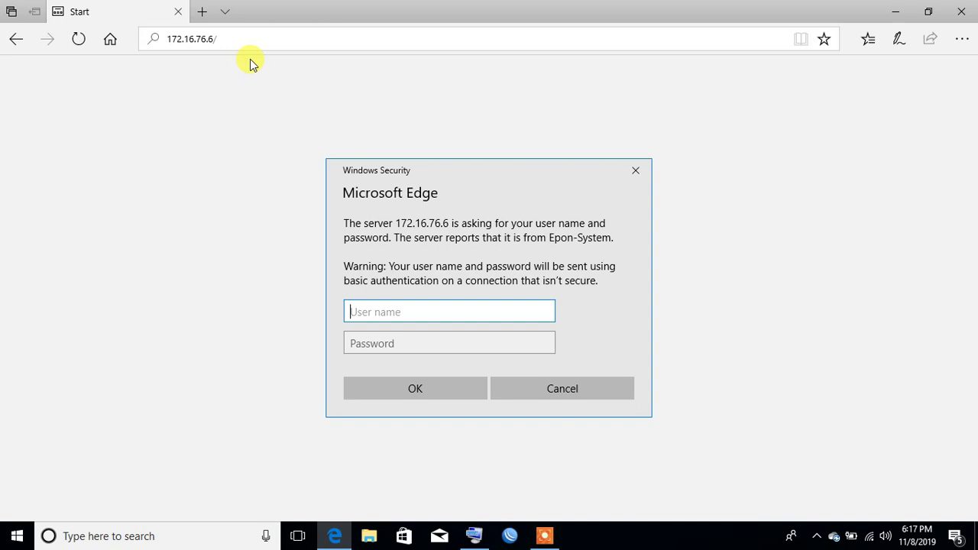
Step: Sign in as admin with the account password, re-entering it after the first failed attempt
{"action": "type", "text": "admin"}
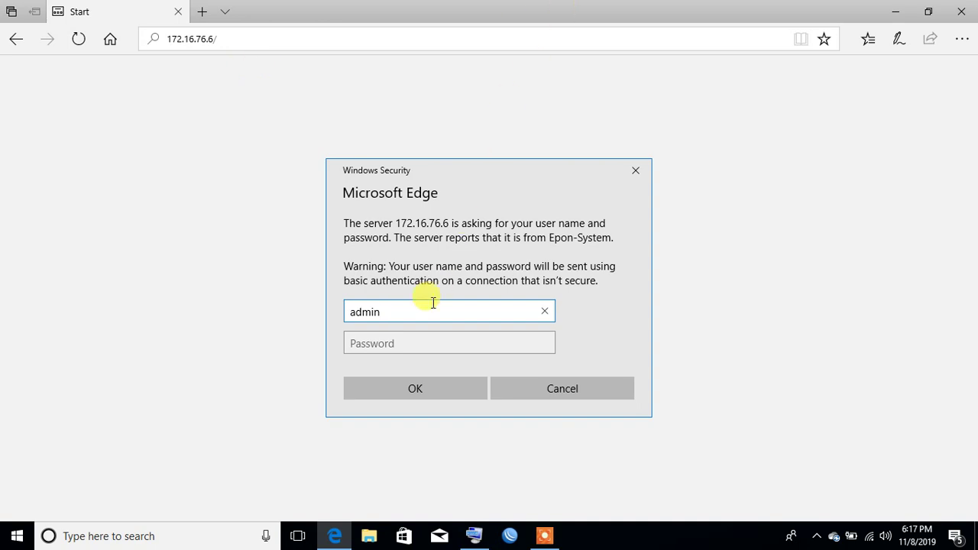
{"action": "left_click", "coordinate": [409, 338]}
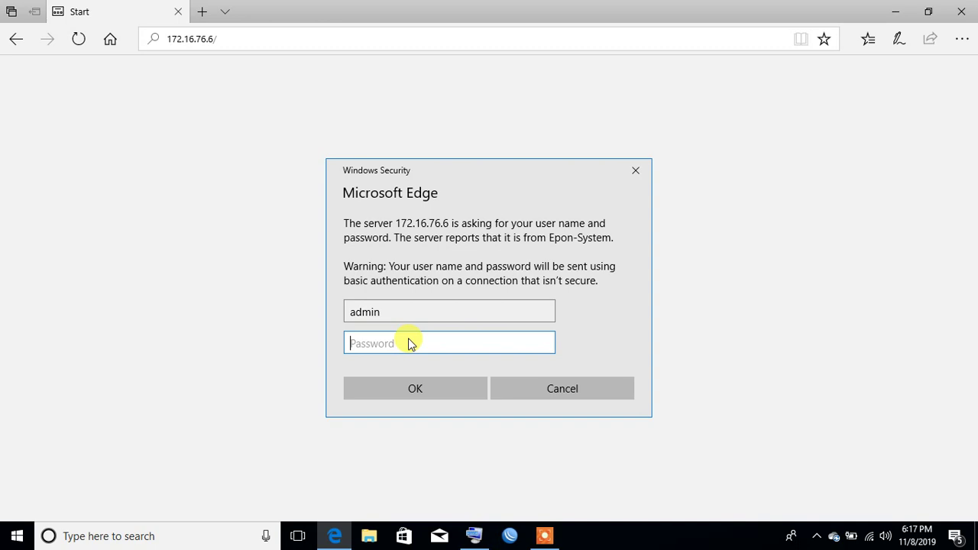
{"action": "type", "text": "admin"}
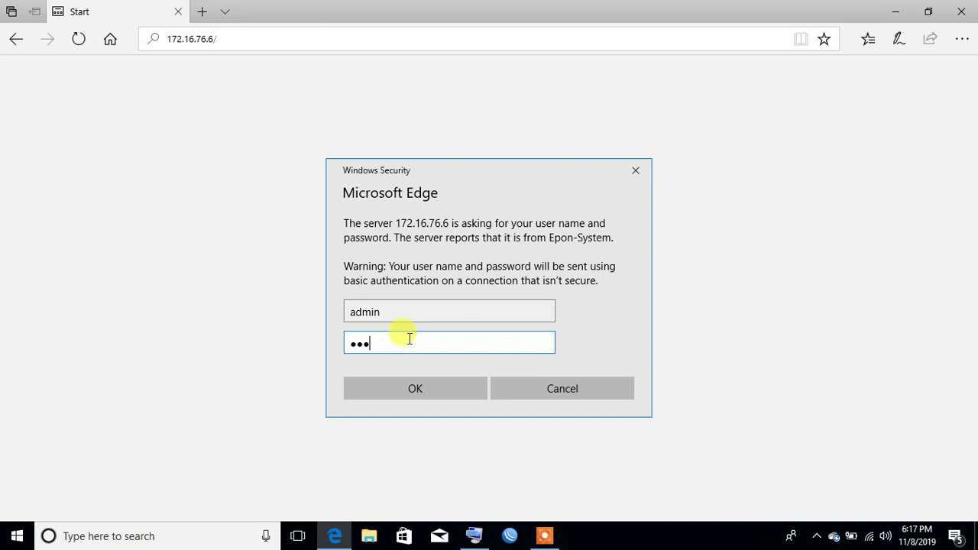
{"action": "key", "text": "Return"}
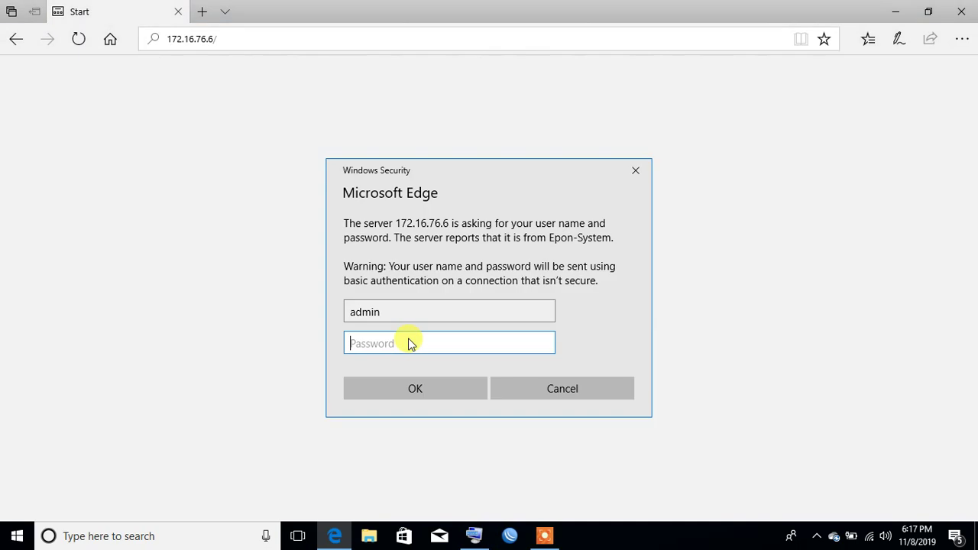
{"action": "type", "text": "admin"}
{"action": "key", "text": "Return"}
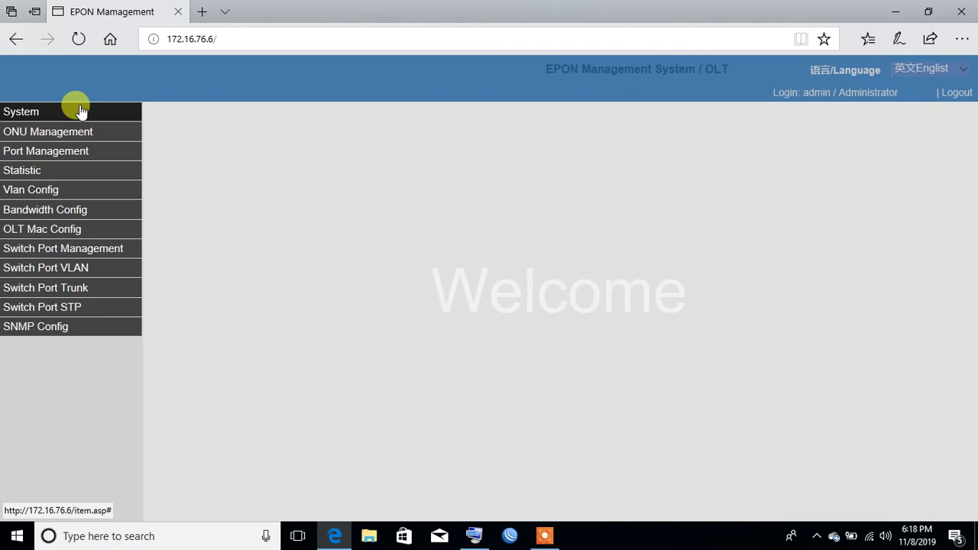
Step: Under System Info, make the System Description read 'PAN_M_Tech limited' and apply it
{"action": "left_click", "coordinate": [75, 112]}
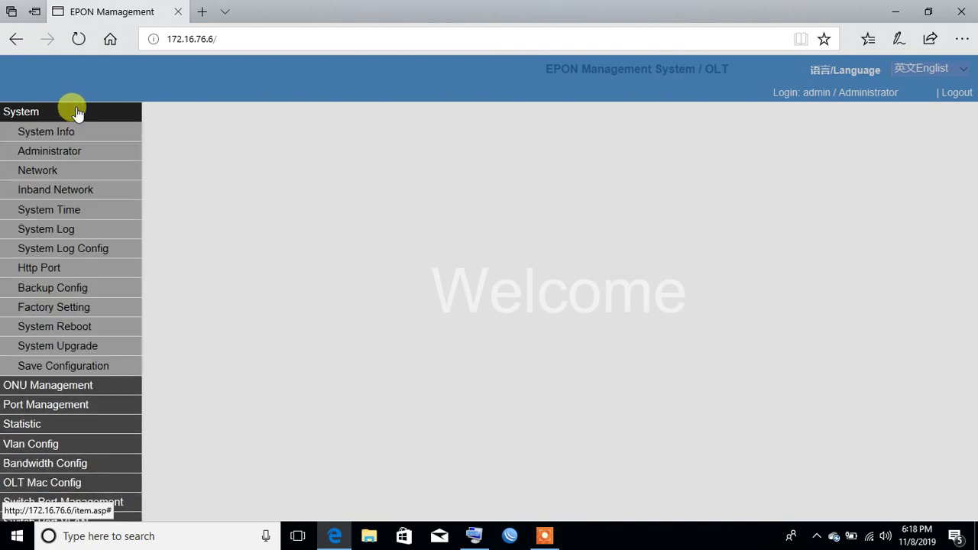
{"action": "left_click", "coordinate": [72, 137]}
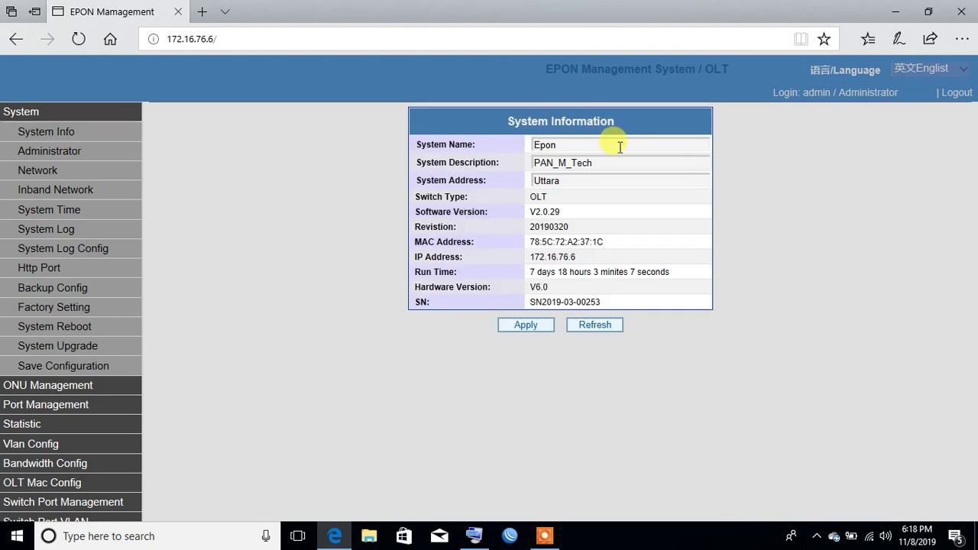
{"action": "left_click", "coordinate": [619, 146]}
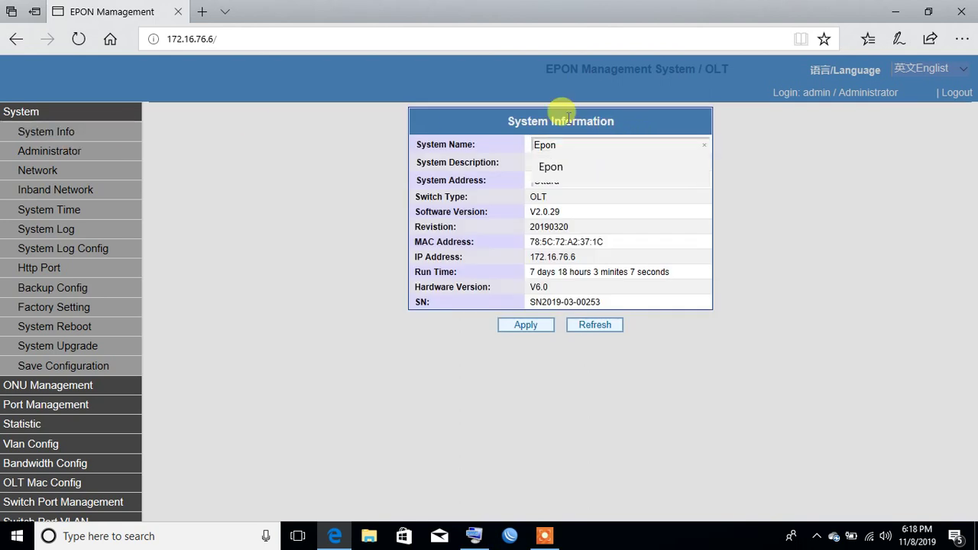
{"action": "left_click", "coordinate": [442, 131]}
{"action": "left_click", "coordinate": [564, 145]}
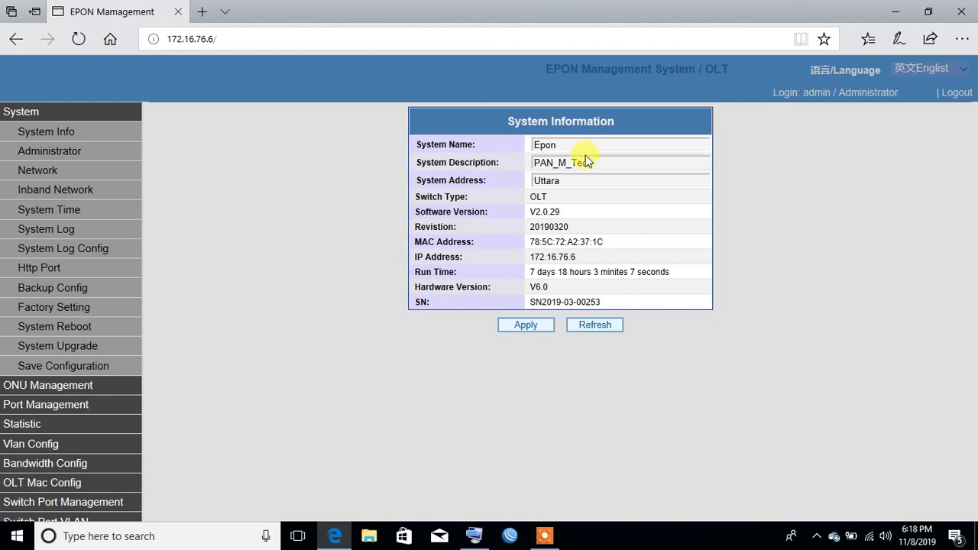
{"action": "left_click", "coordinate": [593, 163]}
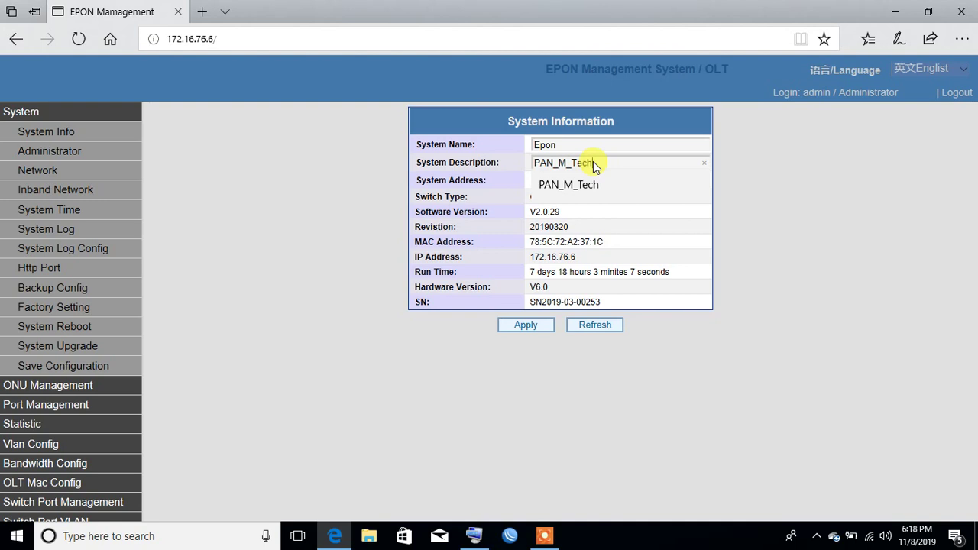
{"action": "key", "text": "Escape"}
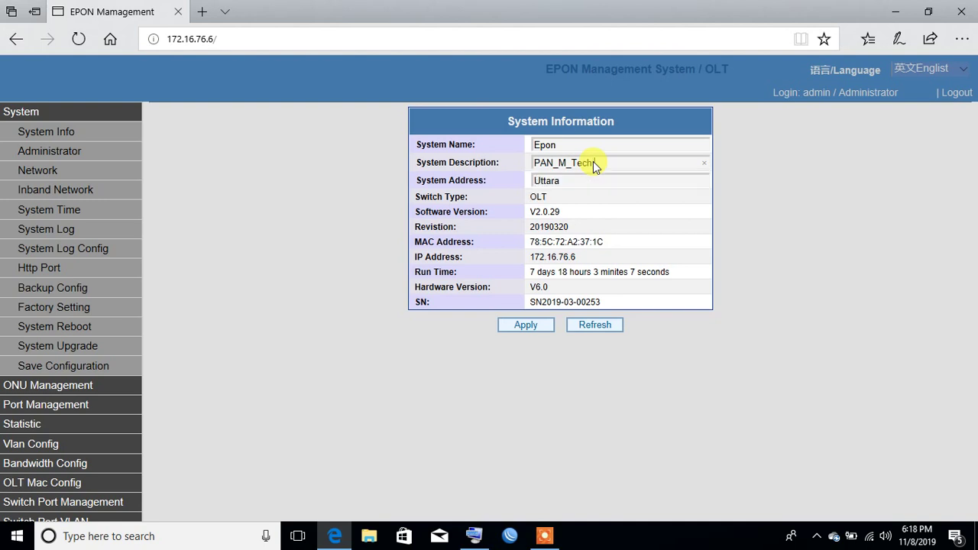
{"action": "type", "text": "Limited"}
{"action": "left_click", "coordinate": [527, 328]}
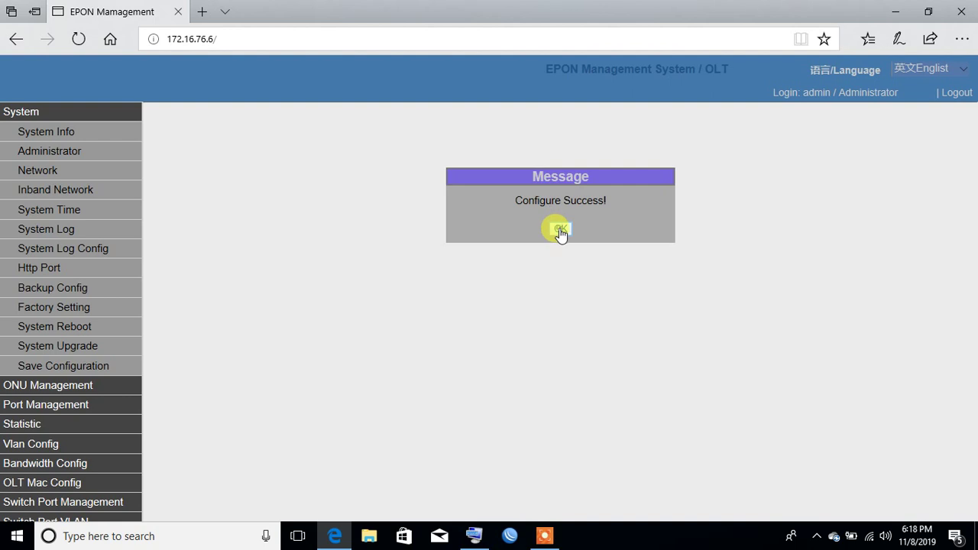
{"action": "left_click", "coordinate": [560, 230]}
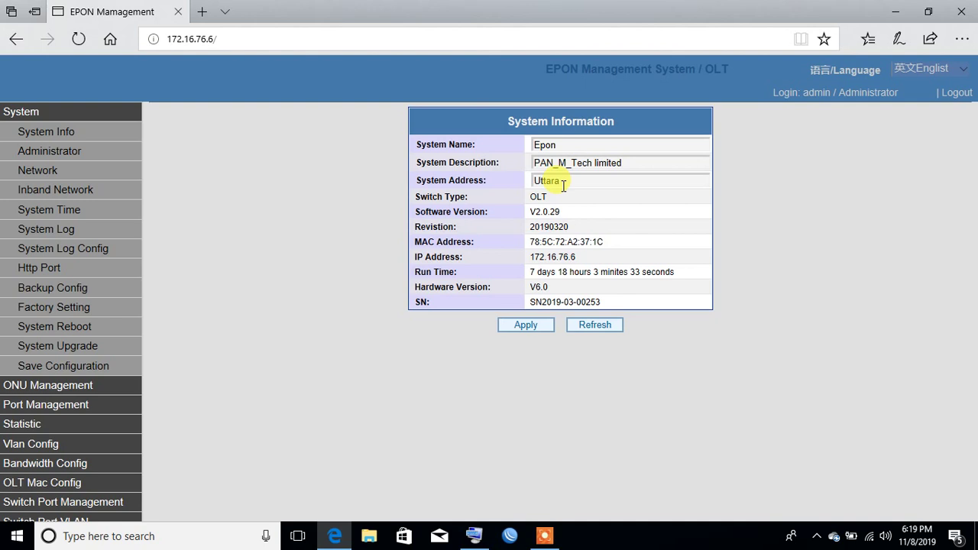
Step: Review the Administrator, Network, Inband Network and System Time pages, ending on System Log
{"action": "left_click", "coordinate": [65, 150]}
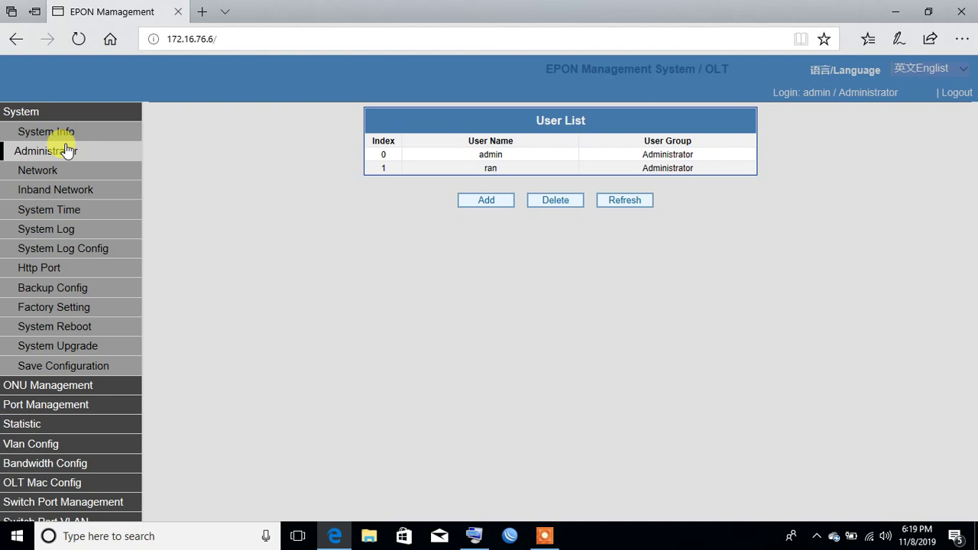
{"action": "left_click", "coordinate": [63, 169]}
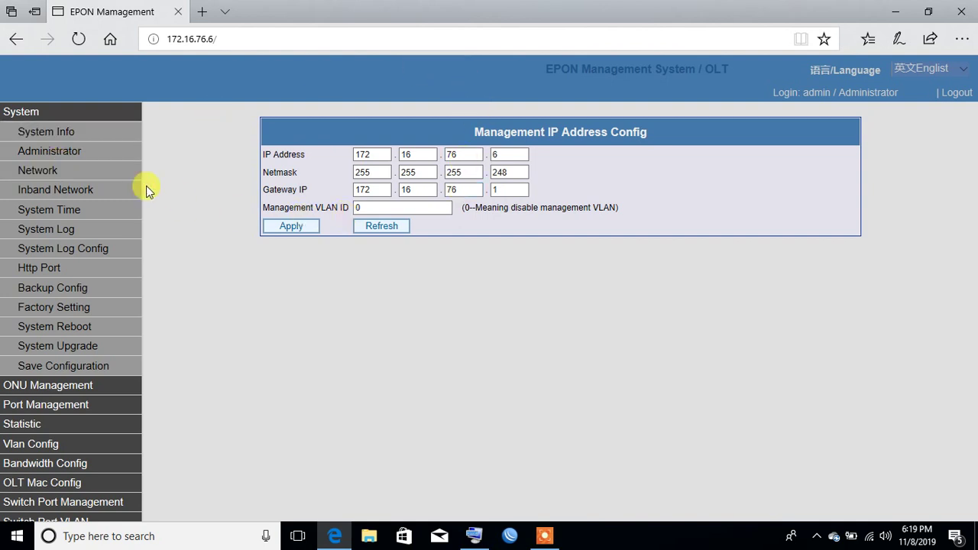
{"action": "left_click", "coordinate": [117, 198]}
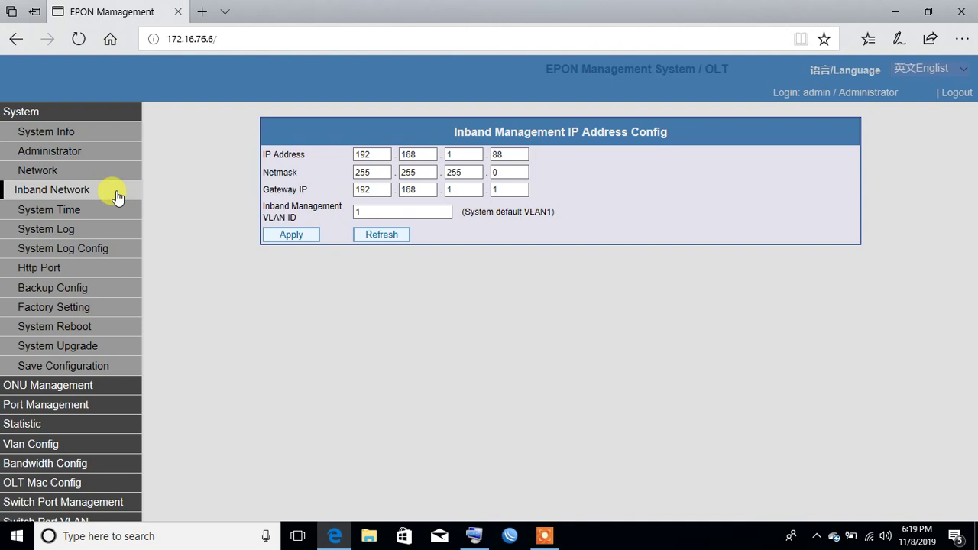
{"action": "left_click", "coordinate": [69, 220]}
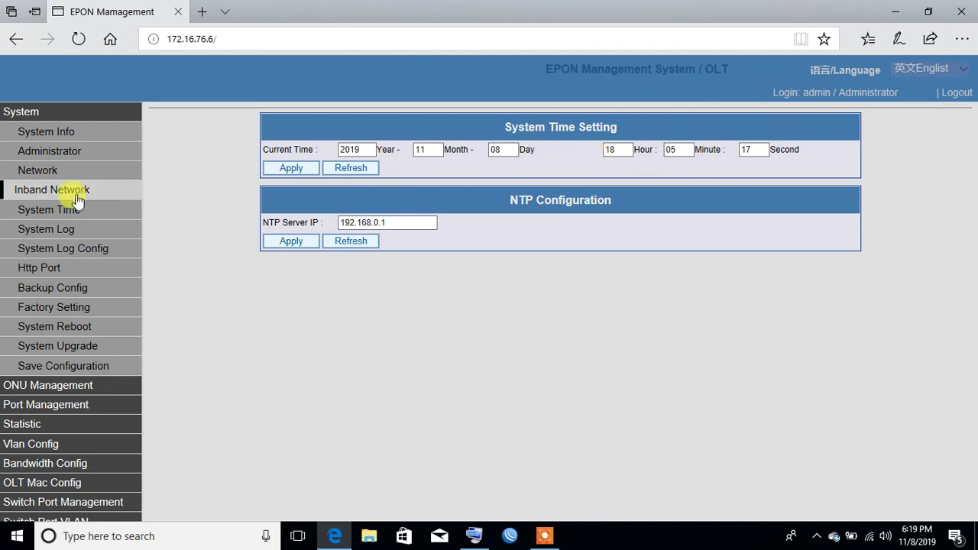
{"action": "left_click", "coordinate": [64, 240]}
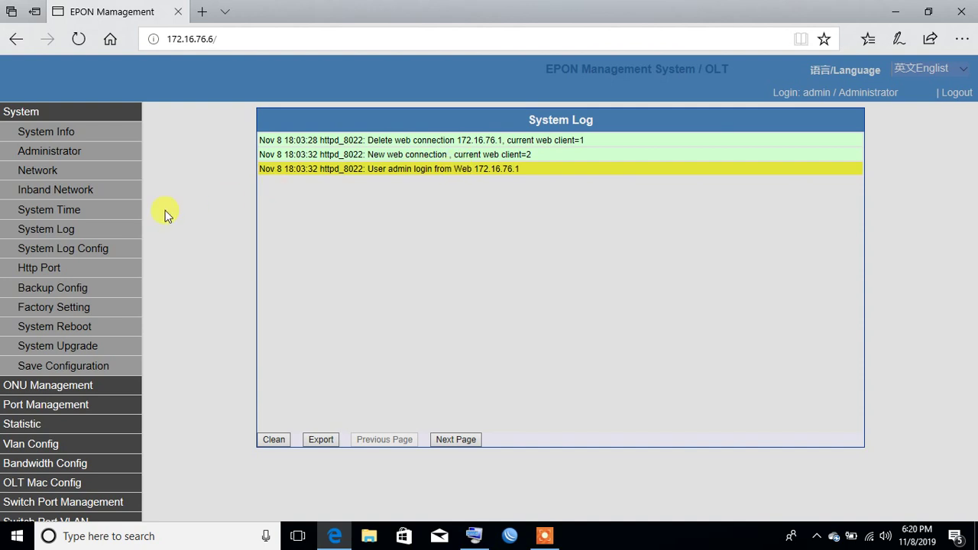
Step: Look through Http Port, Backup Config, Factory Setting, System Reboot and System Upgrade, then Save Configuration
{"action": "left_click", "coordinate": [74, 272]}
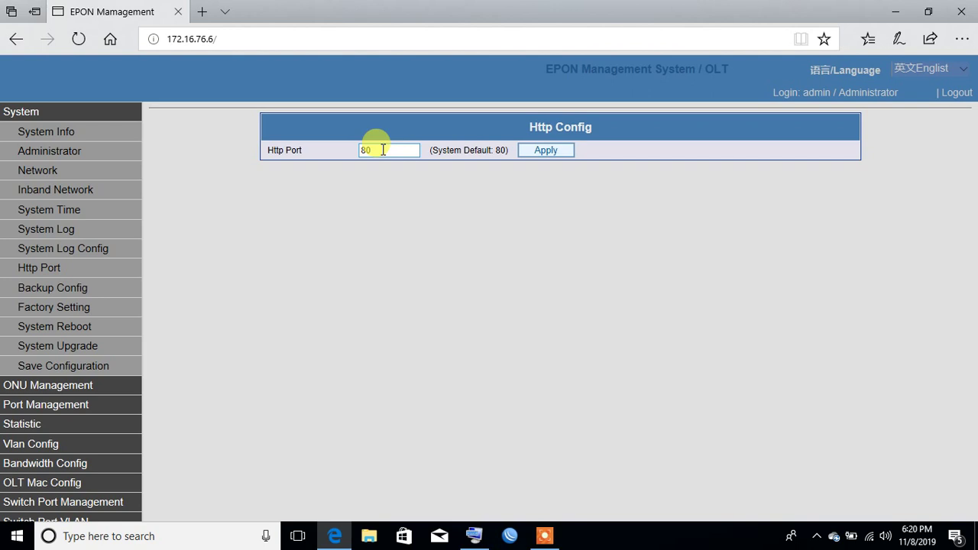
{"action": "left_click", "coordinate": [105, 295]}
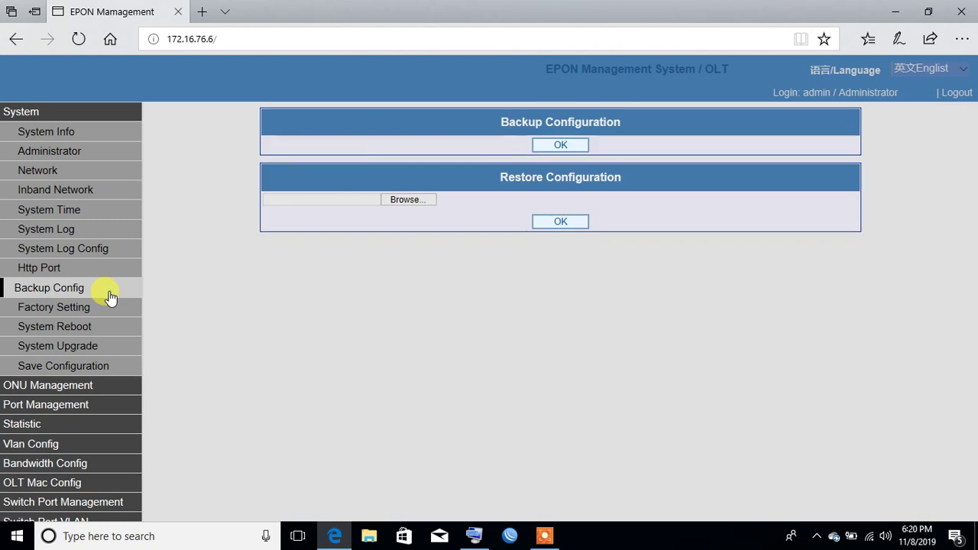
{"action": "left_click", "coordinate": [81, 310]}
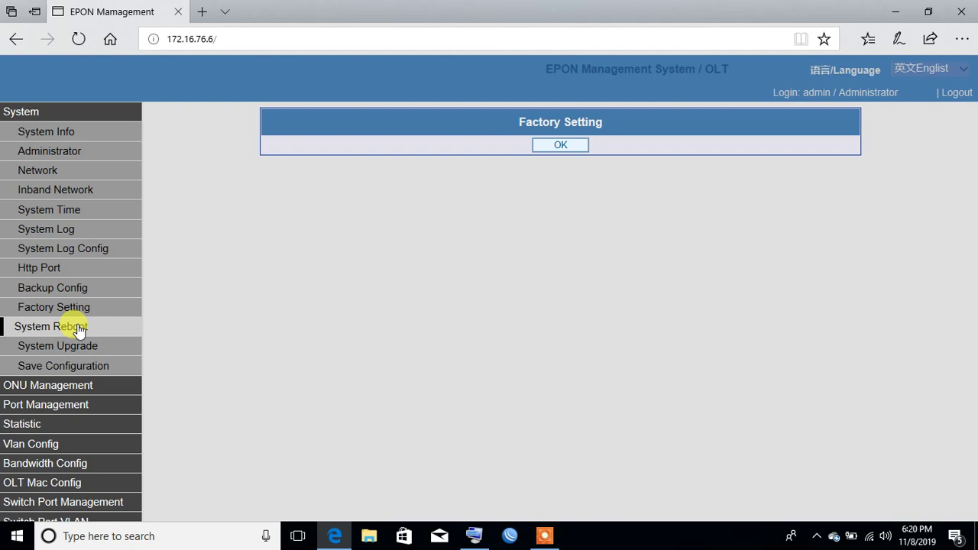
{"action": "left_click", "coordinate": [79, 330]}
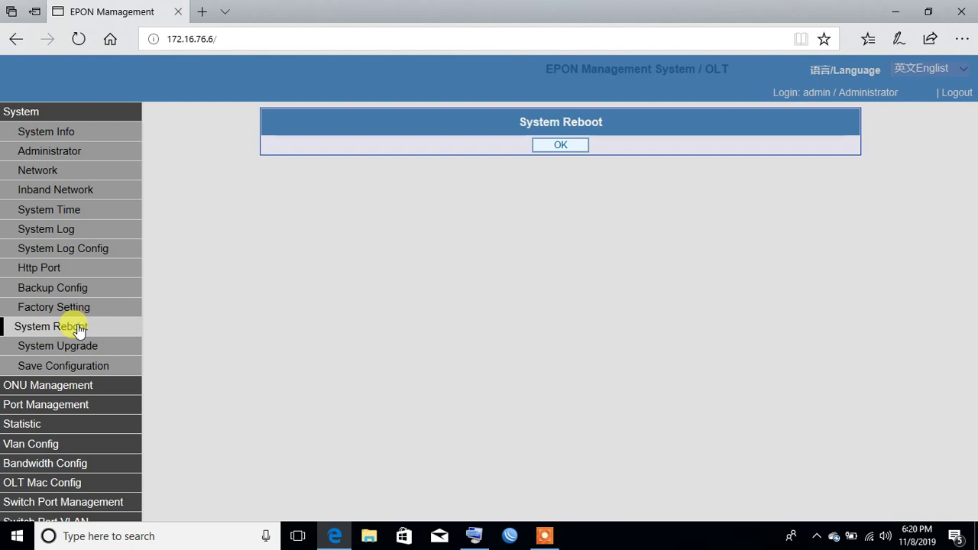
{"action": "left_click", "coordinate": [78, 346]}
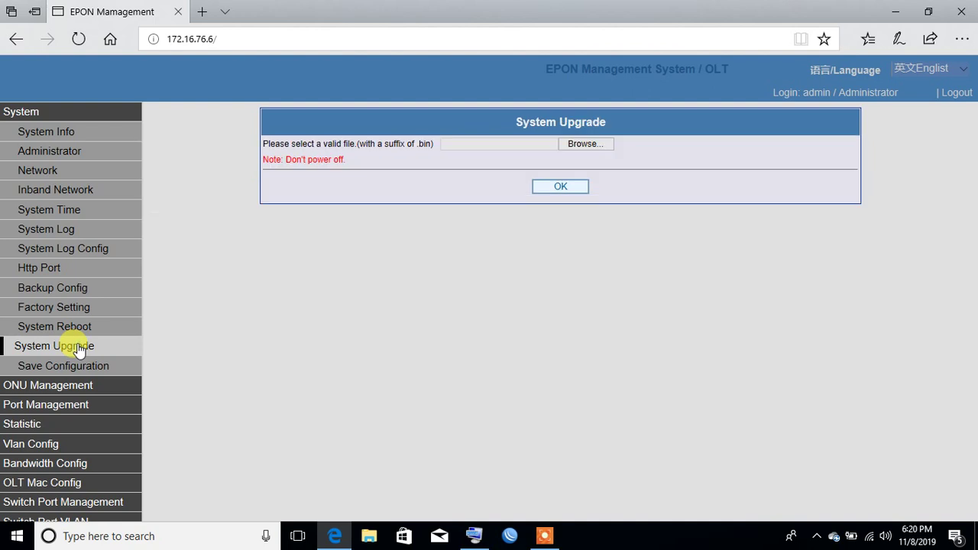
{"action": "left_click", "coordinate": [73, 366]}
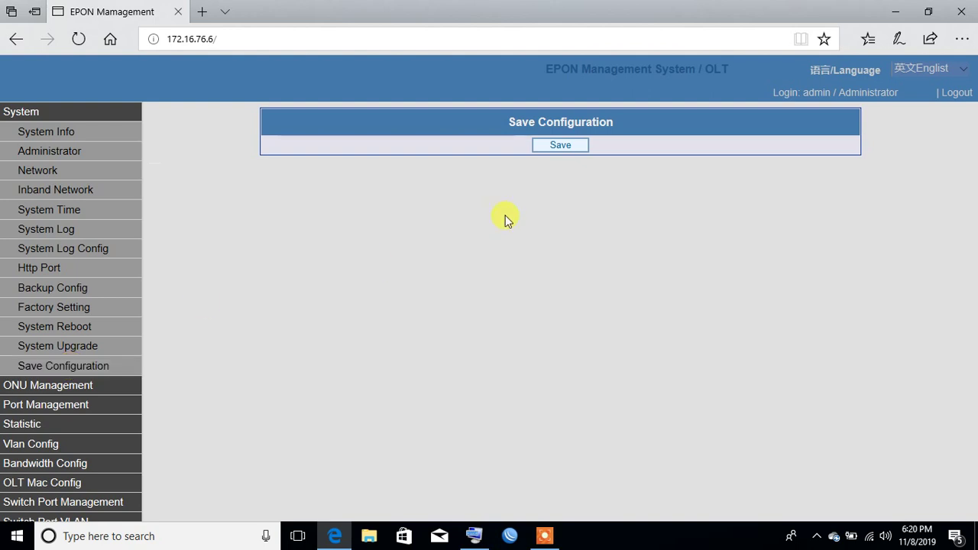
Step: Save the configuration, acknowledge Configure Success, and open ONU Management > ONU Config
{"action": "left_click", "coordinate": [550, 150]}
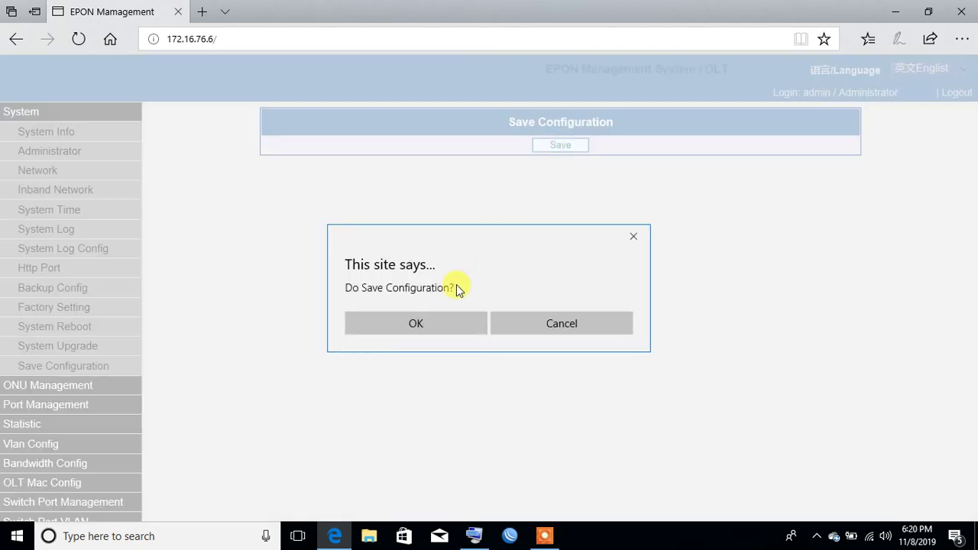
{"action": "left_click", "coordinate": [441, 329]}
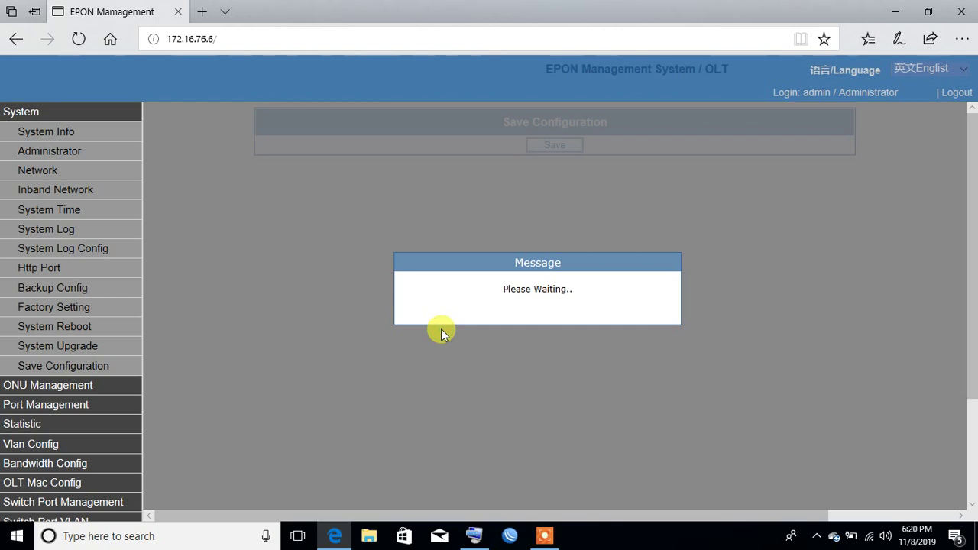
{"action": "left_click", "coordinate": [99, 386]}
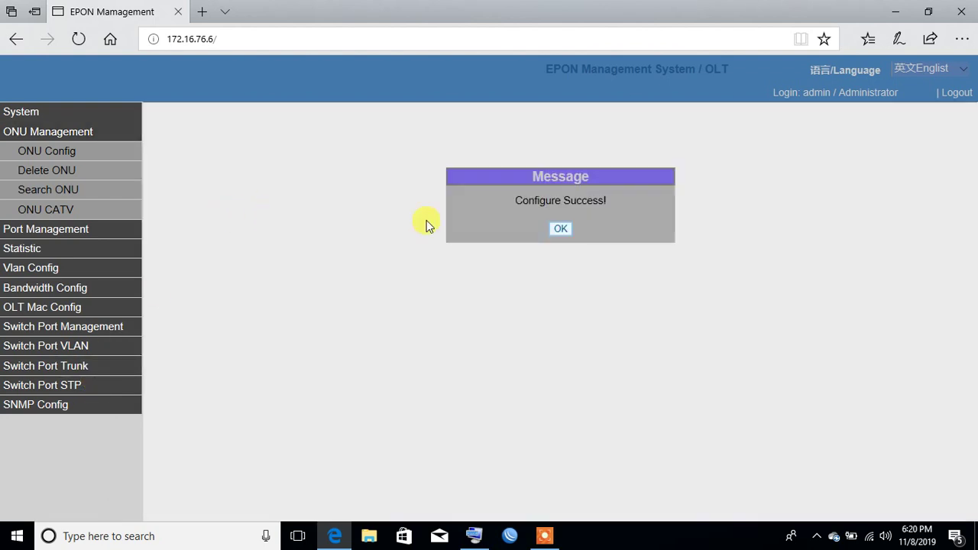
{"action": "left_click", "coordinate": [561, 230]}
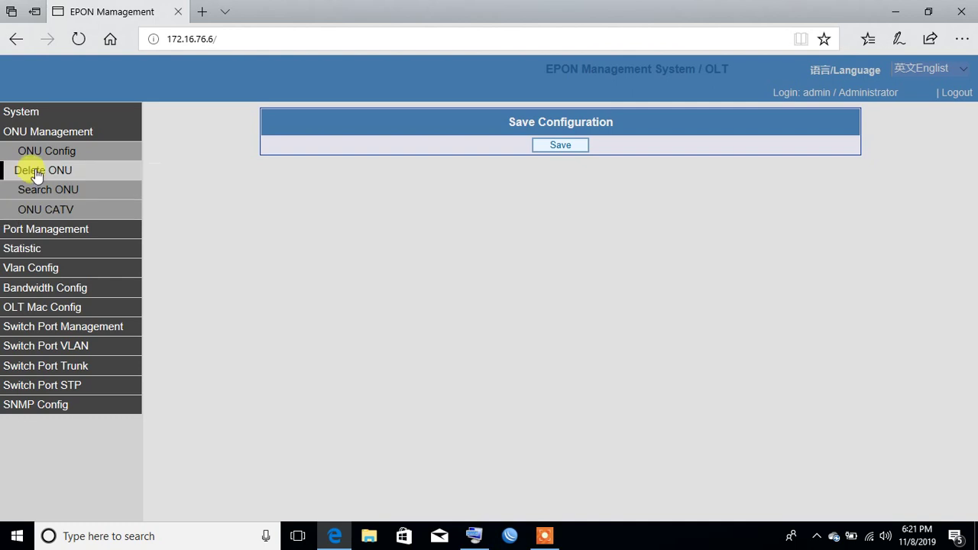
{"action": "left_click", "coordinate": [49, 156]}
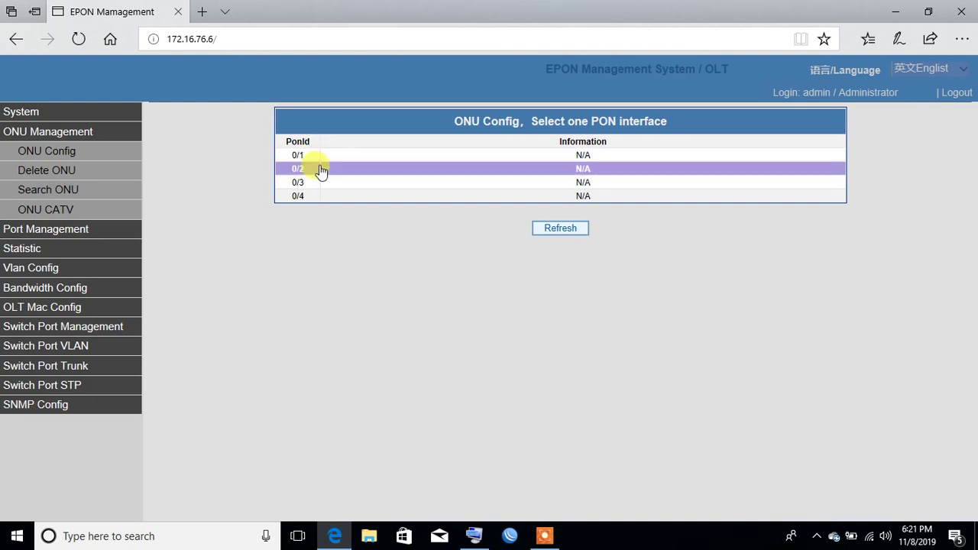
Step: Check the ONU lists on PON 0/1, 0/2 and 0/3, then open ONU 0/3:5's settings
{"action": "left_click", "coordinate": [369, 153]}
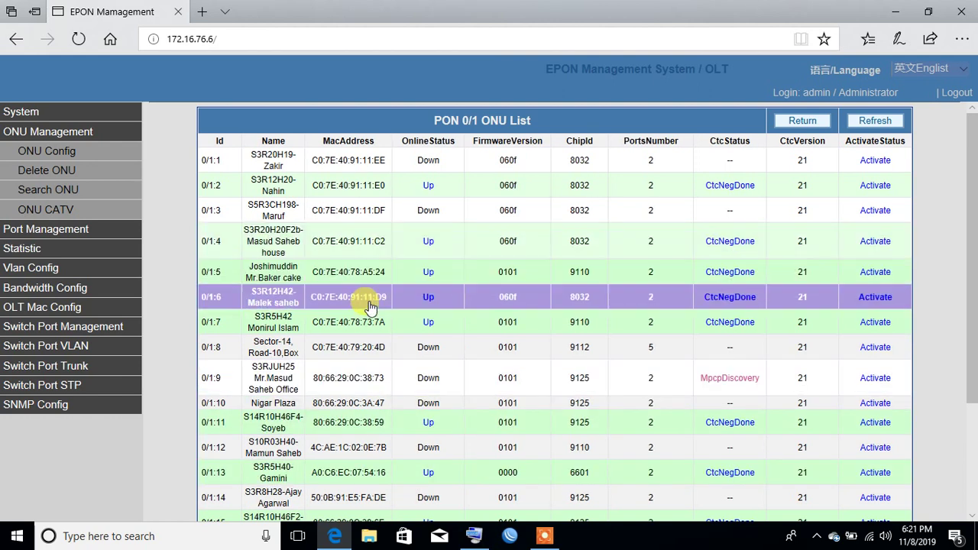
{"action": "left_click", "coordinate": [816, 126]}
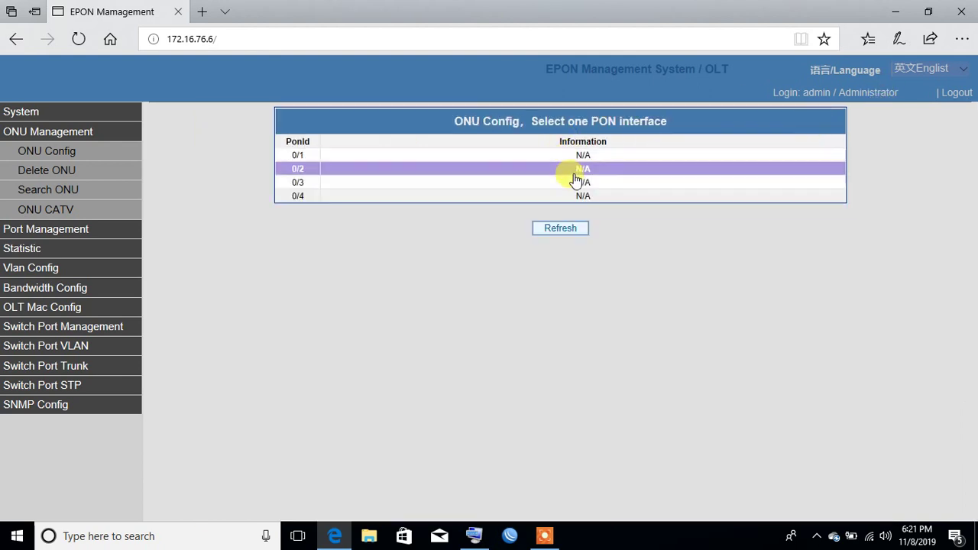
{"action": "left_click", "coordinate": [576, 170]}
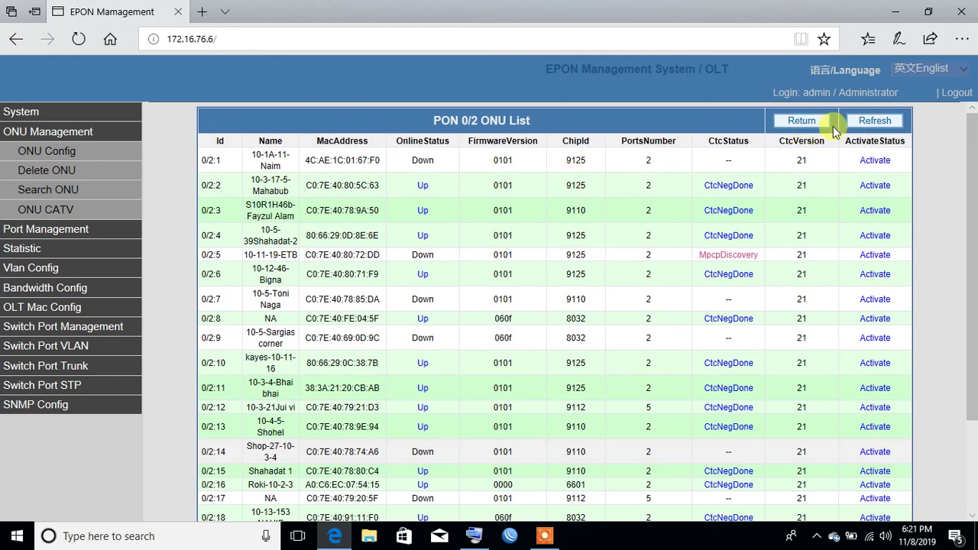
{"action": "left_click", "coordinate": [817, 124]}
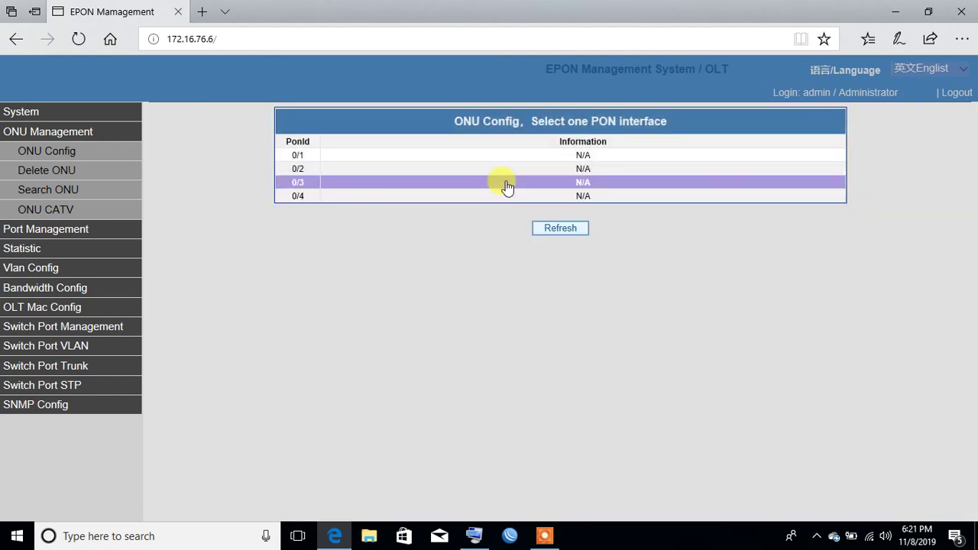
{"action": "left_click", "coordinate": [504, 183]}
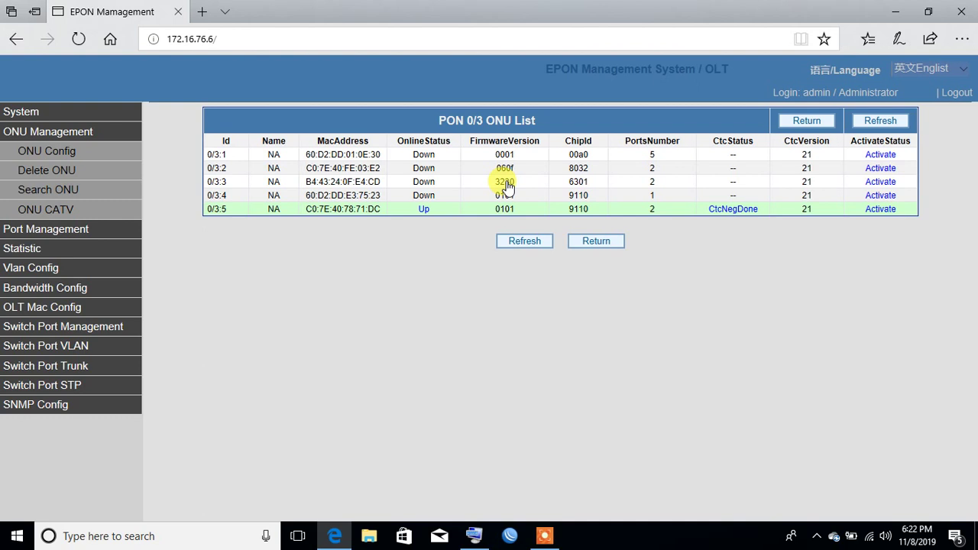
{"action": "left_click", "coordinate": [358, 211]}
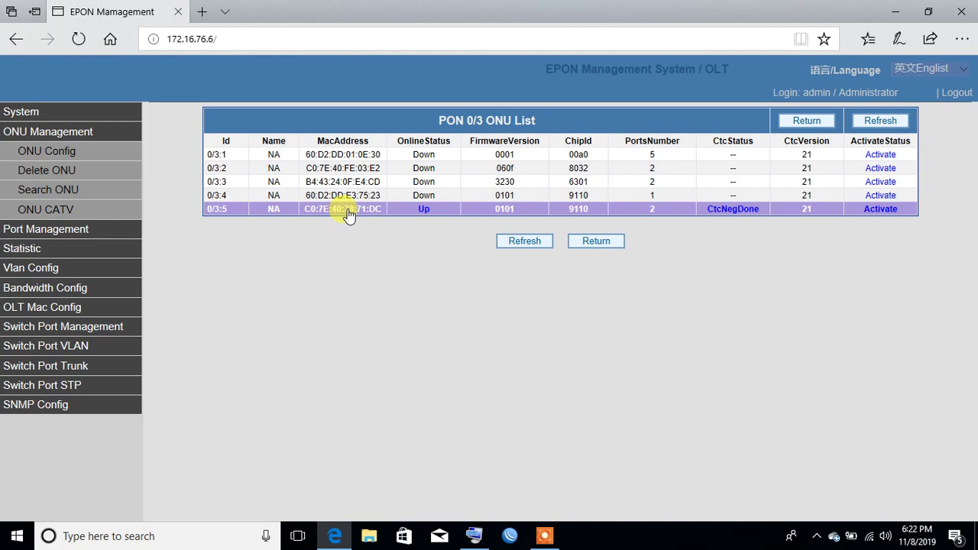
{"action": "left_click", "coordinate": [348, 214]}
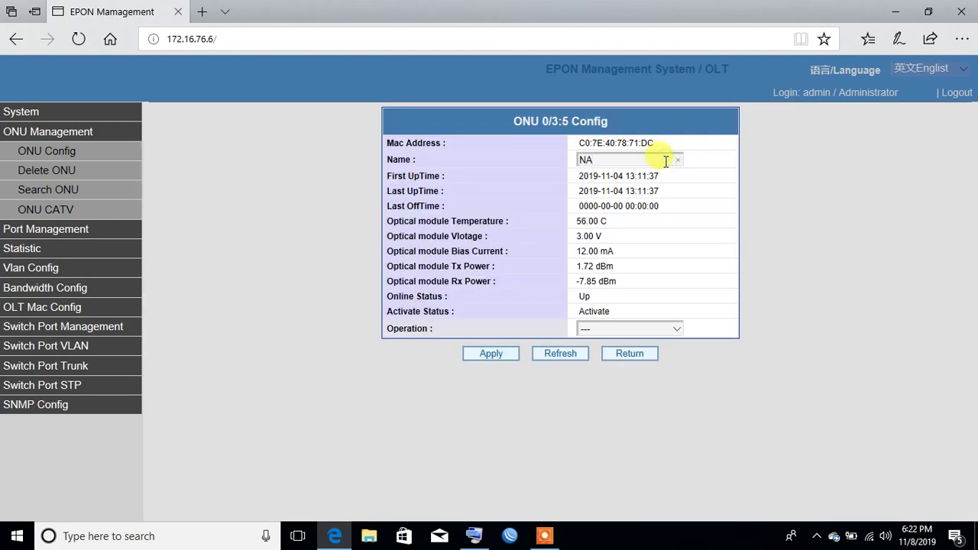
Step: Replace ONU 0/3:5's name NA with Ran and expand the Operation dropdown
{"action": "key", "text": "BackSpace"}
{"action": "key", "text": "BackSpace"}
{"action": "type", "text": "r"}
{"action": "type", "text": "Ra"}
{"action": "type", "text": "n "}
{"action": "type", "text": "o"}
{"action": "key", "text": "BackSpace"}
{"action": "type", "text": "c"}
{"action": "key", "text": "BackSpace"}
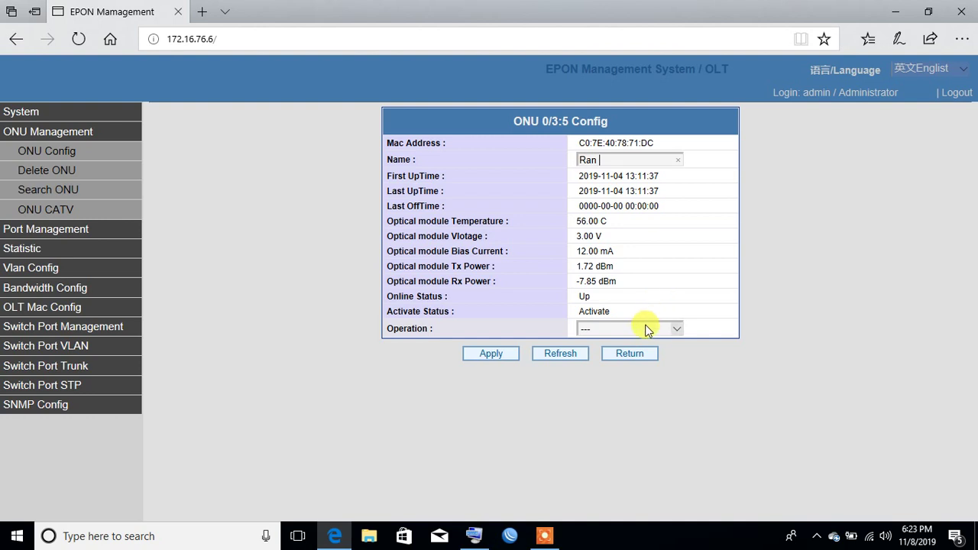
{"action": "left_click", "coordinate": [646, 330]}
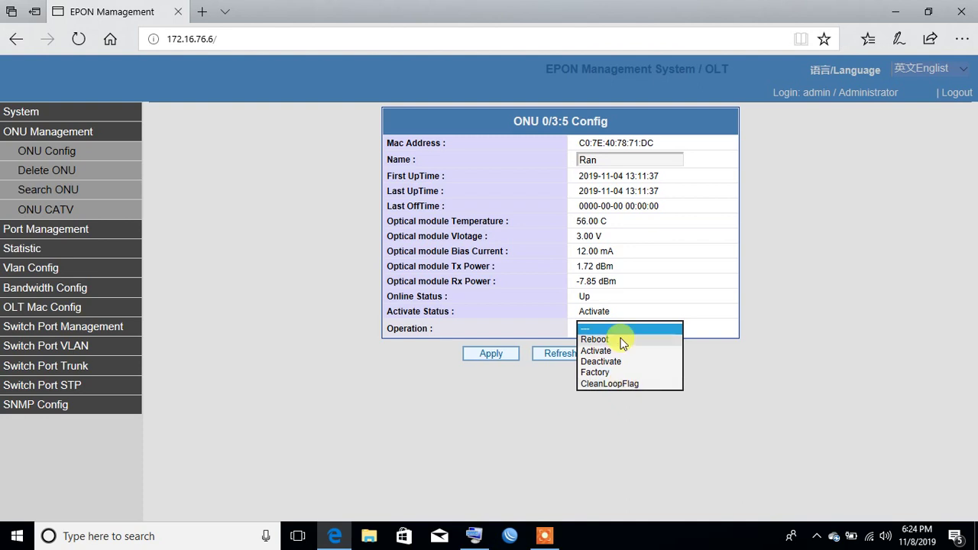
Step: Apply the name Ran, confirm it in PON 0/3's ONU list, then go to Delete ONU
{"action": "left_click", "coordinate": [493, 356]}
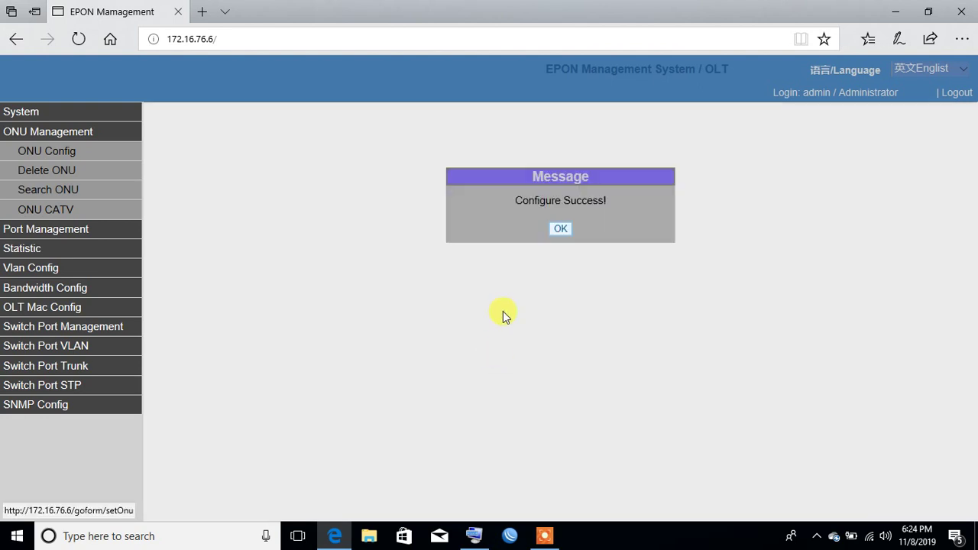
{"action": "left_click", "coordinate": [560, 228]}
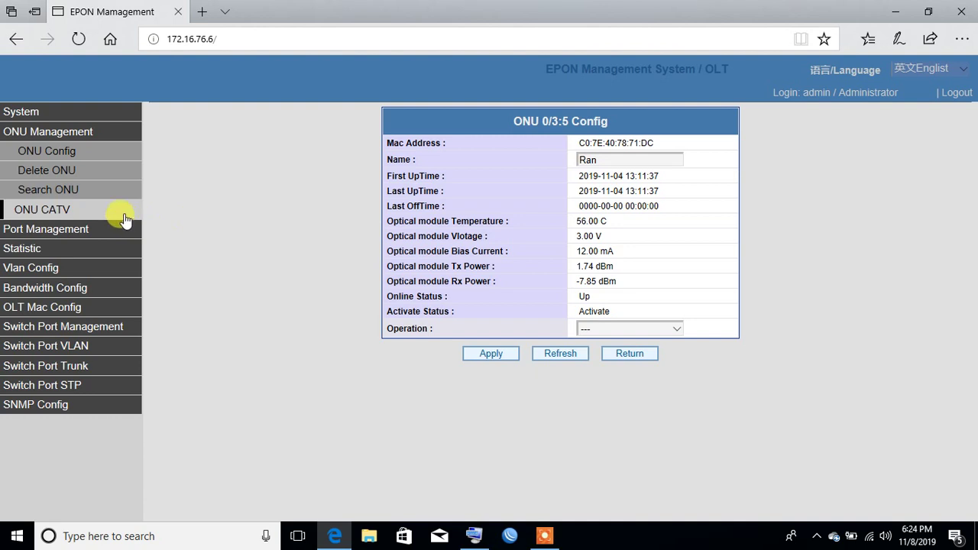
{"action": "left_click", "coordinate": [93, 157]}
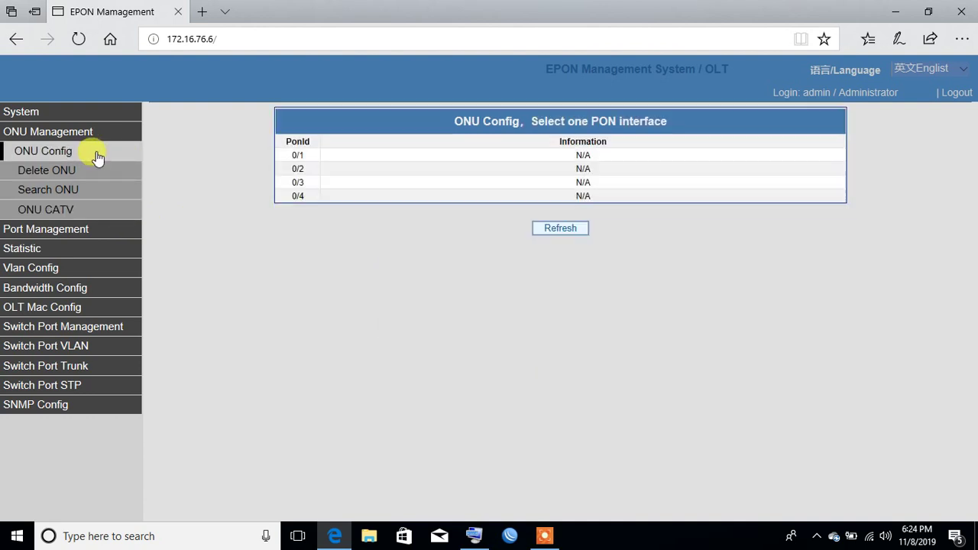
{"action": "left_click", "coordinate": [523, 196]}
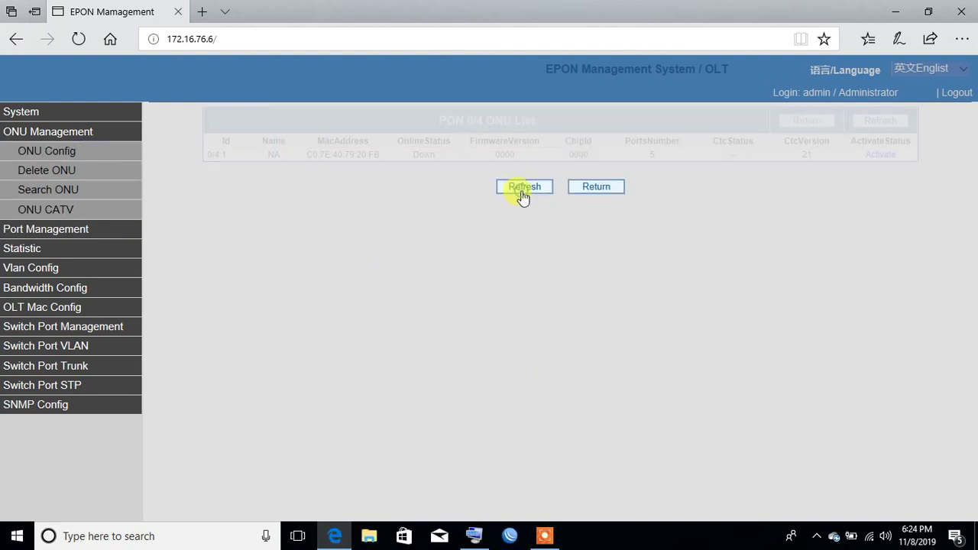
{"action": "left_click", "coordinate": [86, 151]}
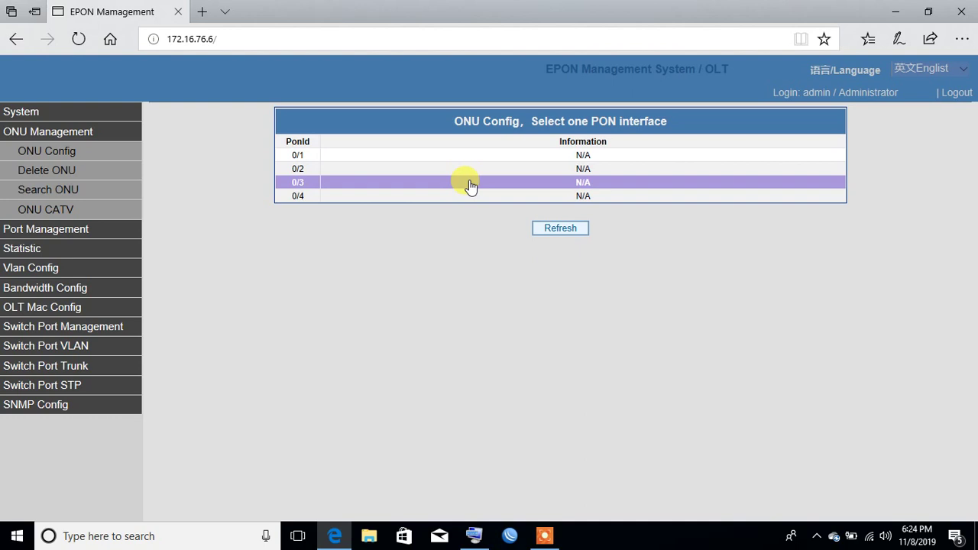
{"action": "left_click", "coordinate": [469, 183]}
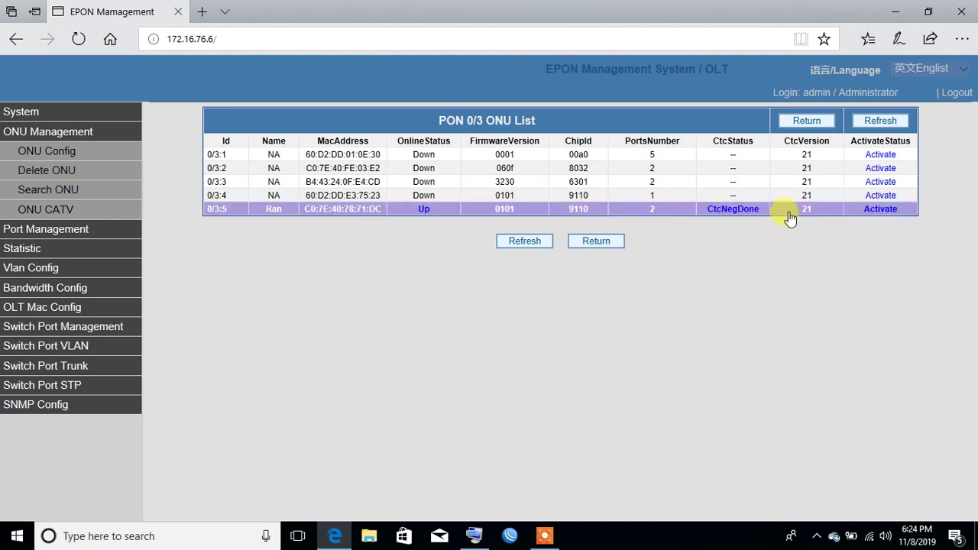
{"action": "left_click", "coordinate": [48, 176]}
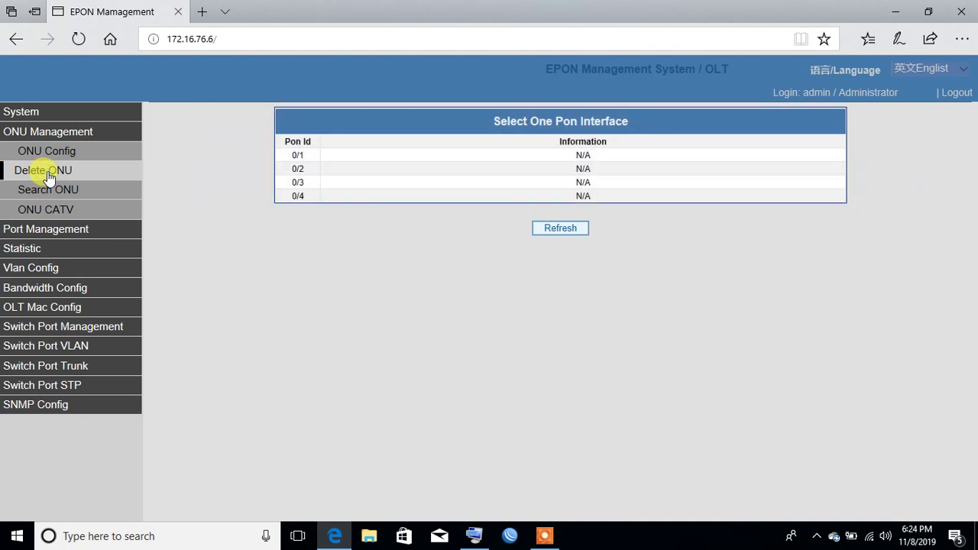
Step: Delete ONUs 0/3:1 through 0/3:4 from PON 0/3 and refresh the list
{"action": "left_click", "coordinate": [317, 189]}
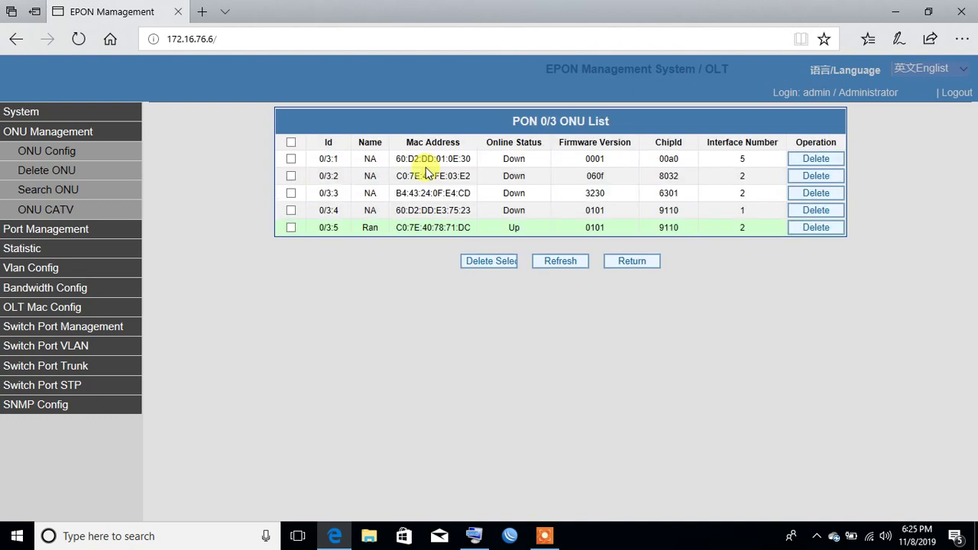
{"action": "left_click", "coordinate": [802, 159]}
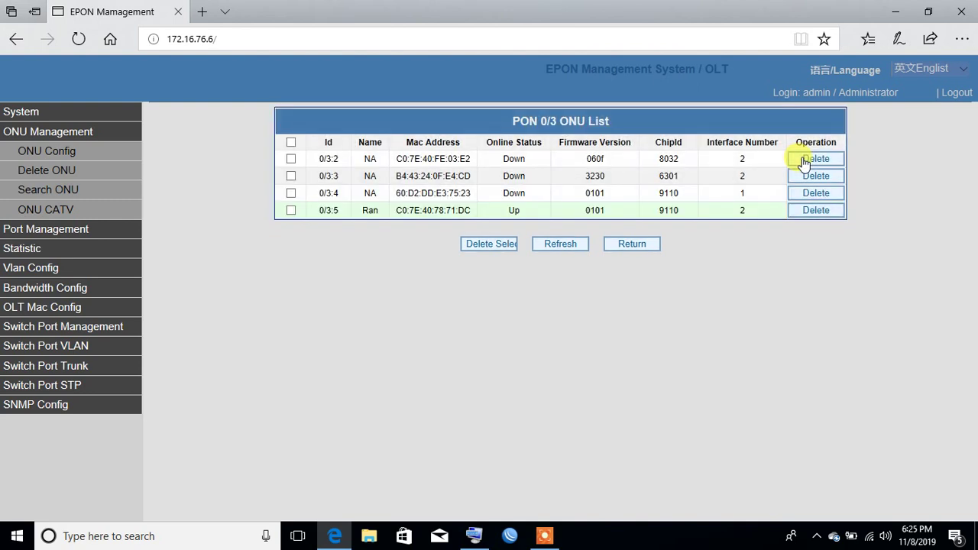
{"action": "left_click", "coordinate": [803, 160]}
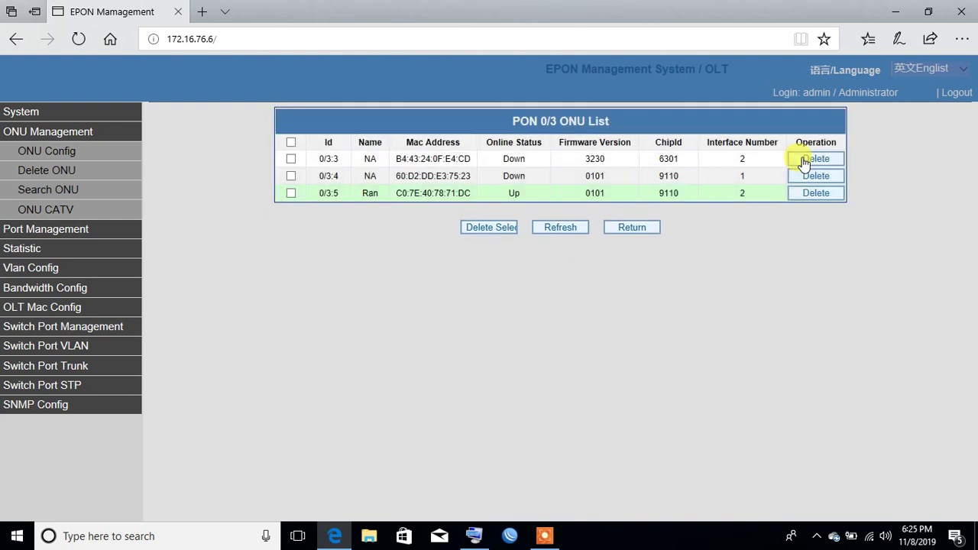
{"action": "left_click", "coordinate": [804, 160]}
{"action": "left_click", "coordinate": [803, 160]}
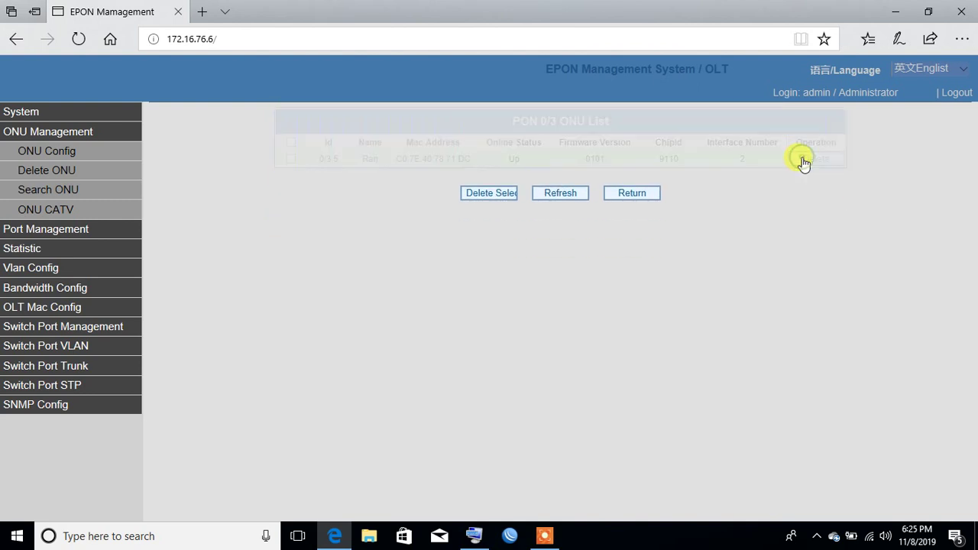
{"action": "left_click", "coordinate": [803, 160]}
{"action": "left_click", "coordinate": [569, 195]}
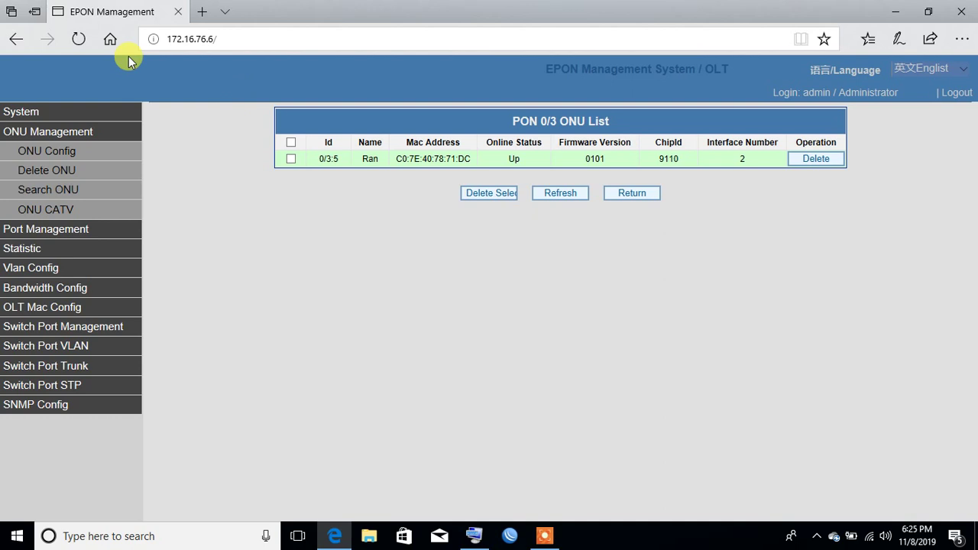
Step: Save the OLT configuration from System > Save Configuration and acknowledge 'Configure Success!'
{"action": "left_click", "coordinate": [107, 114]}
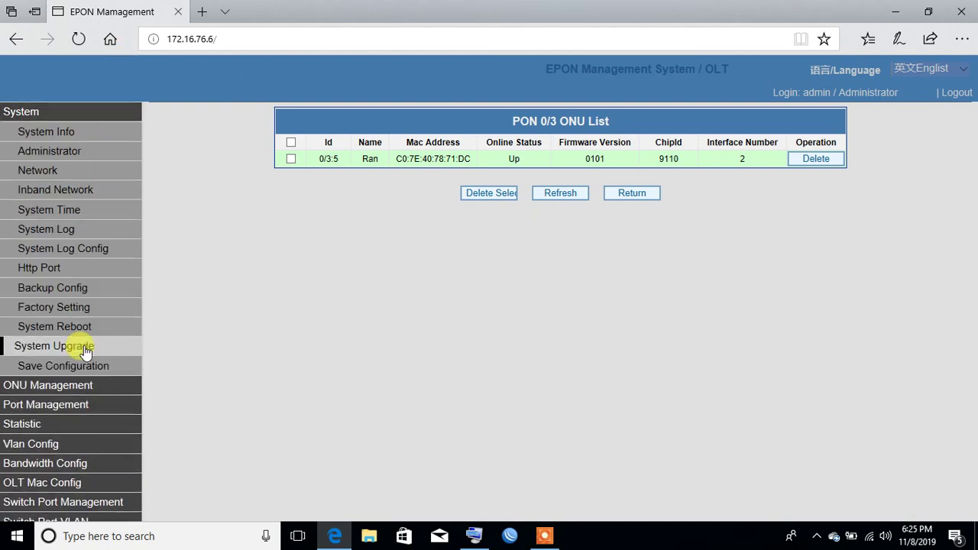
{"action": "left_click", "coordinate": [83, 365]}
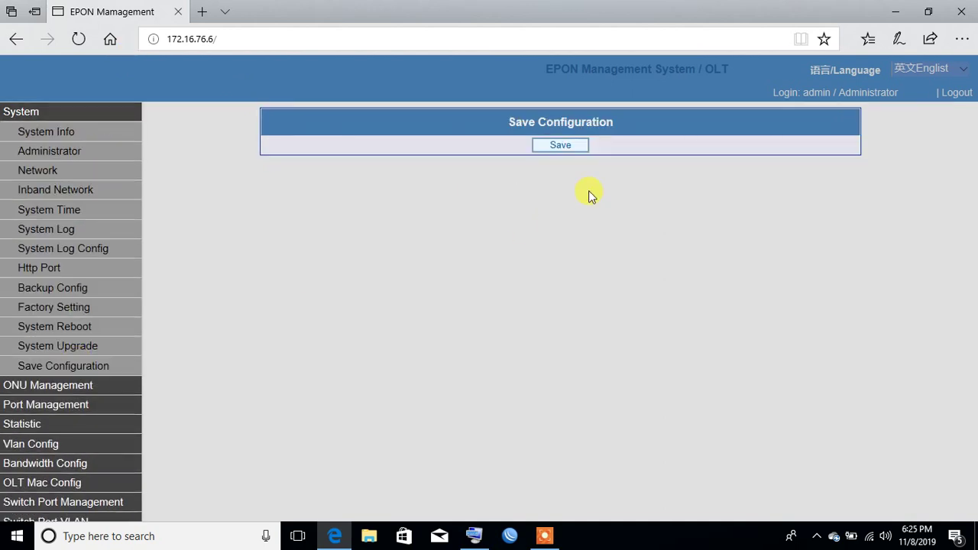
{"action": "left_click", "coordinate": [569, 145]}
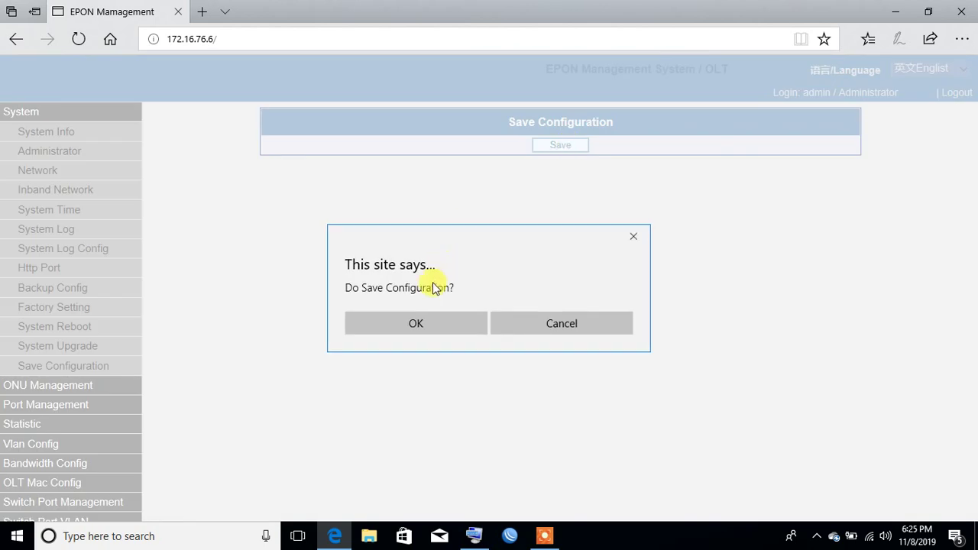
{"action": "left_click", "coordinate": [419, 321]}
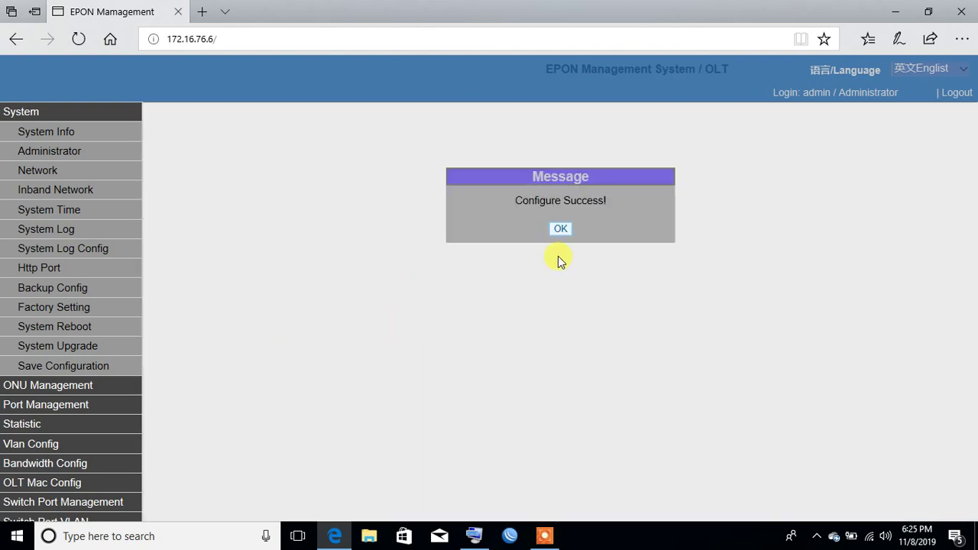
{"action": "left_click", "coordinate": [558, 230]}
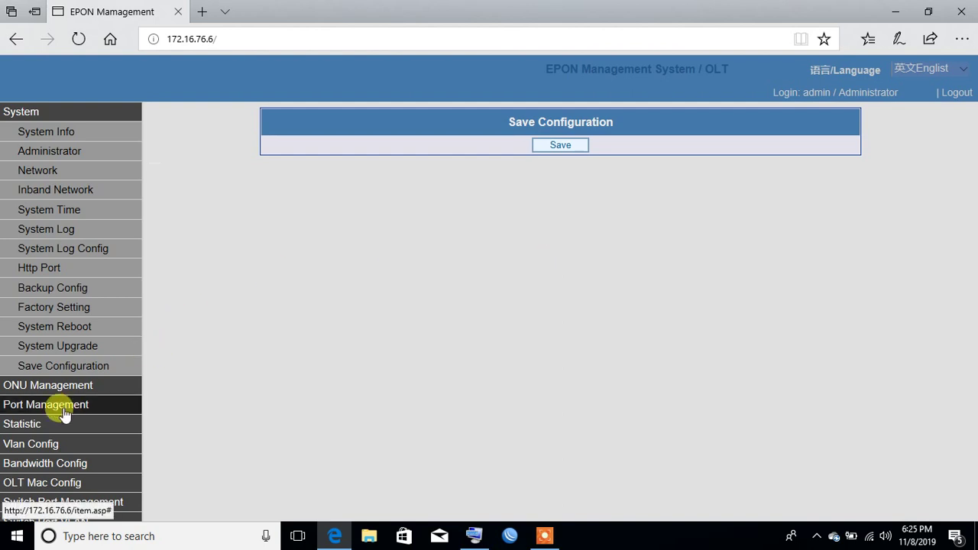
Step: Expand ONU Management and look through the ONU deletion and Onu Search pages
{"action": "left_click", "coordinate": [77, 393]}
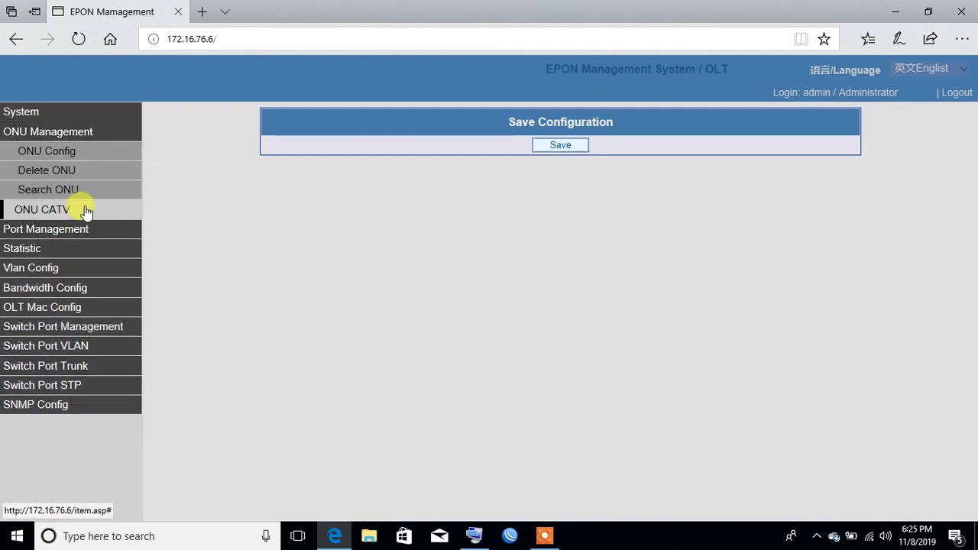
{"action": "left_click", "coordinate": [89, 172]}
{"action": "left_click", "coordinate": [81, 188]}
{"action": "left_click", "coordinate": [398, 143]}
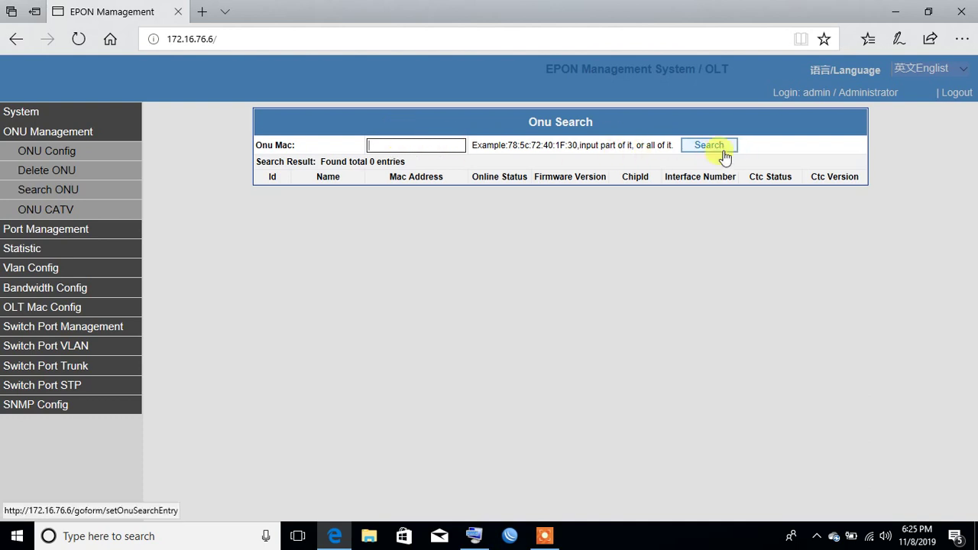
Step: Open ONU 0/1:4's configuration on PON 0/1 and copy its MAC address
{"action": "left_click", "coordinate": [99, 152]}
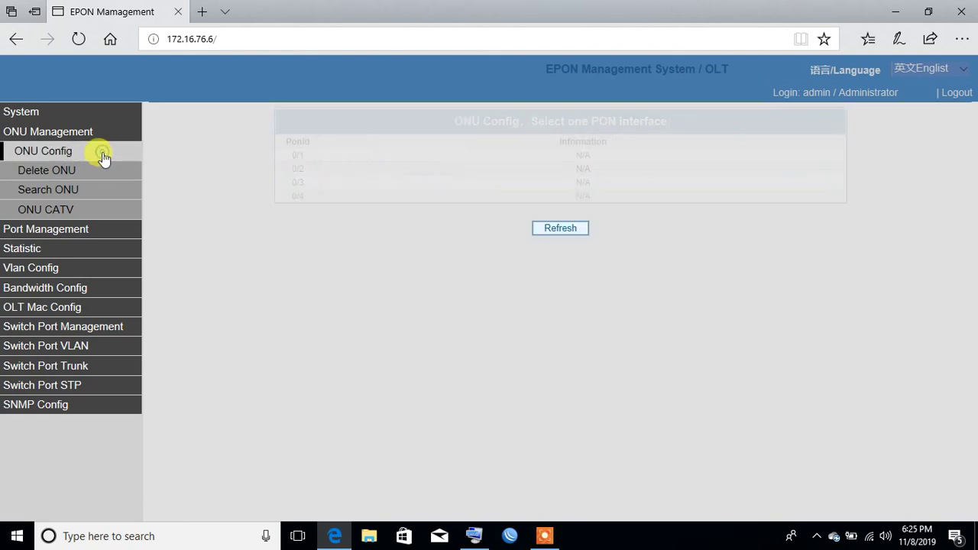
{"action": "left_click", "coordinate": [544, 155]}
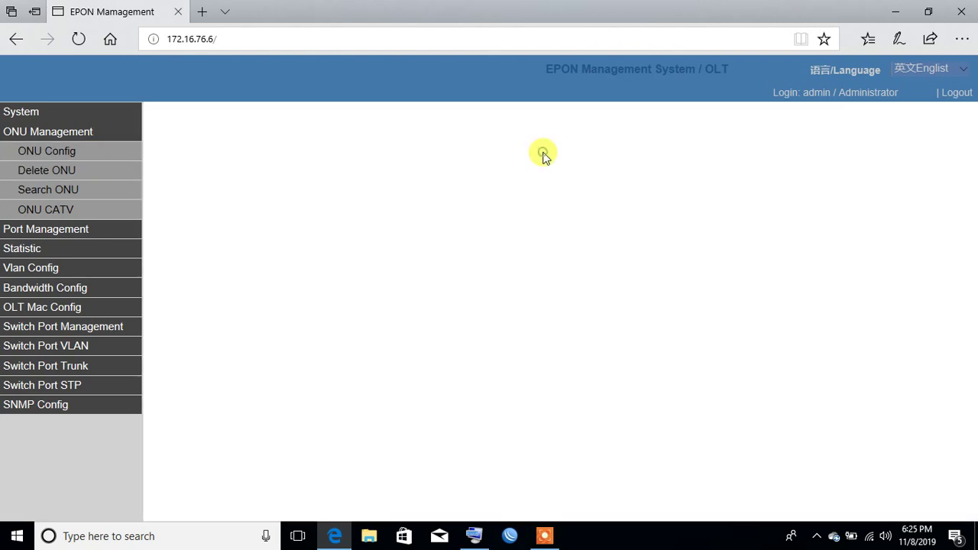
{"action": "left_click", "coordinate": [379, 244]}
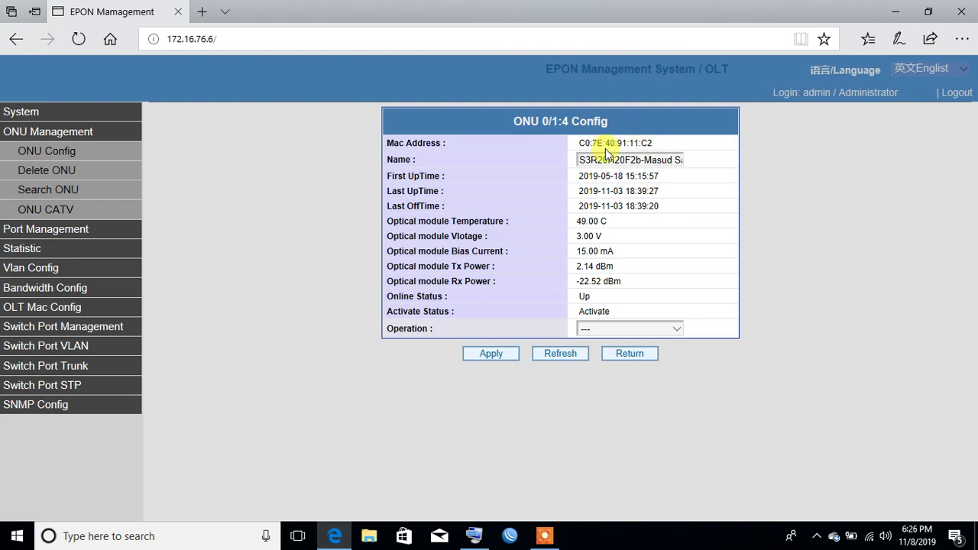
{"action": "left_click_drag", "start_coordinate": [581, 143], "coordinate": [646, 144]}
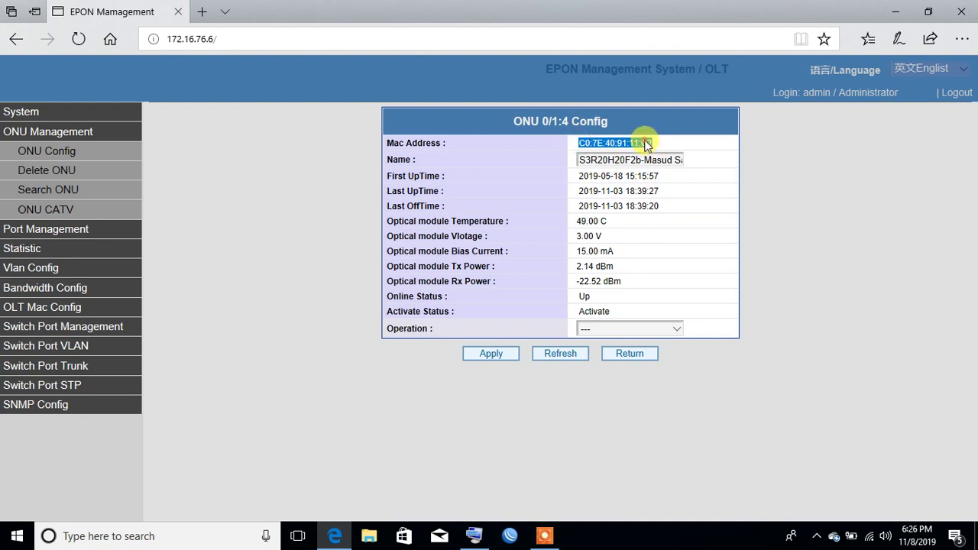
{"action": "right_click", "coordinate": [646, 144]}
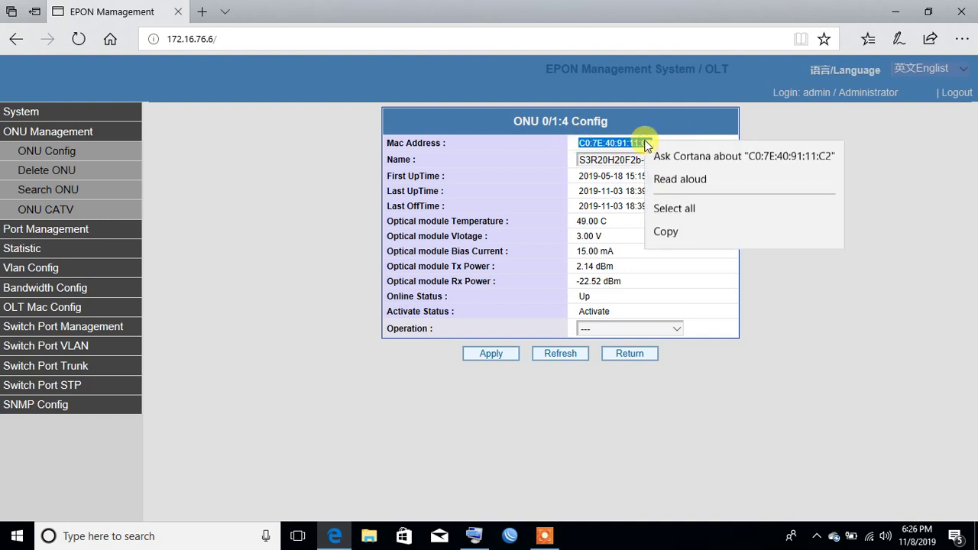
{"action": "left_click", "coordinate": [694, 238]}
Step: Paste the copied MAC address into the Onu Mac field and search for the ONU
{"action": "left_click", "coordinate": [37, 197]}
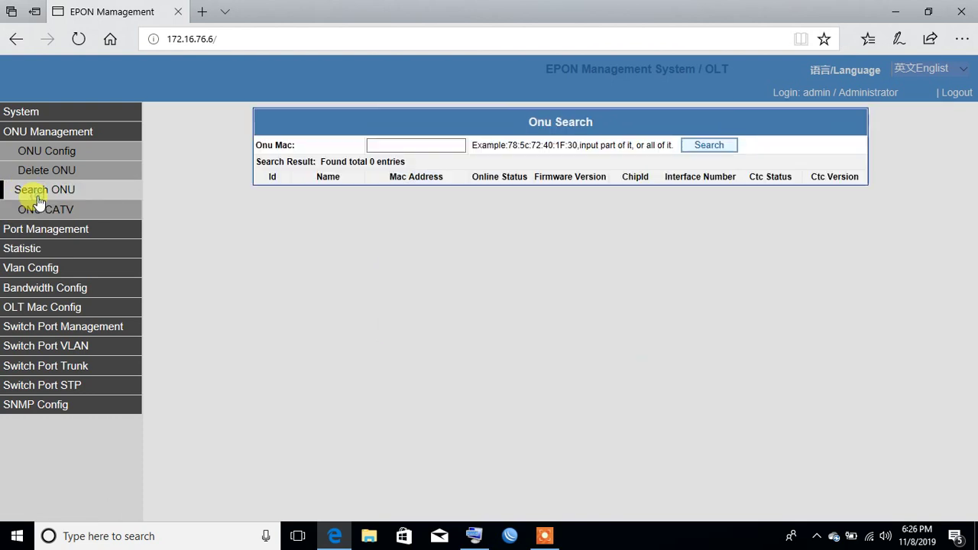
{"action": "right_click", "coordinate": [431, 149]}
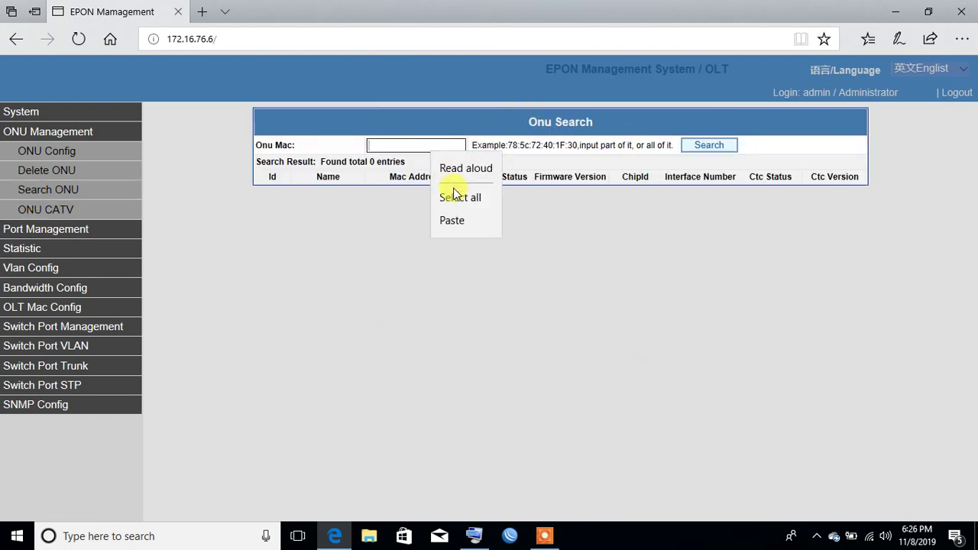
{"action": "left_click", "coordinate": [457, 219]}
{"action": "left_click", "coordinate": [724, 150]}
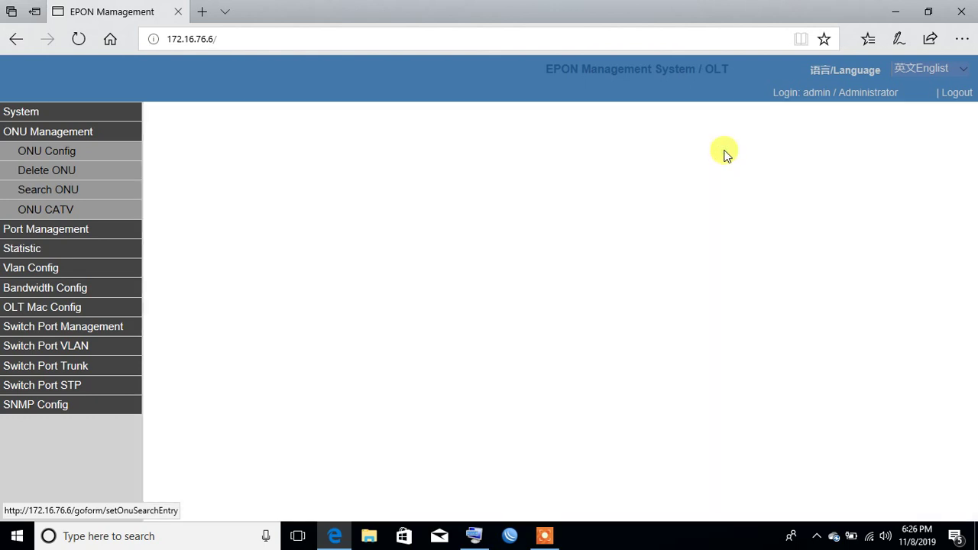
Step: Reload the unresponsive management interface until the Welcome page appears again
{"action": "left_click", "coordinate": [71, 157]}
{"action": "left_click", "coordinate": [69, 190]}
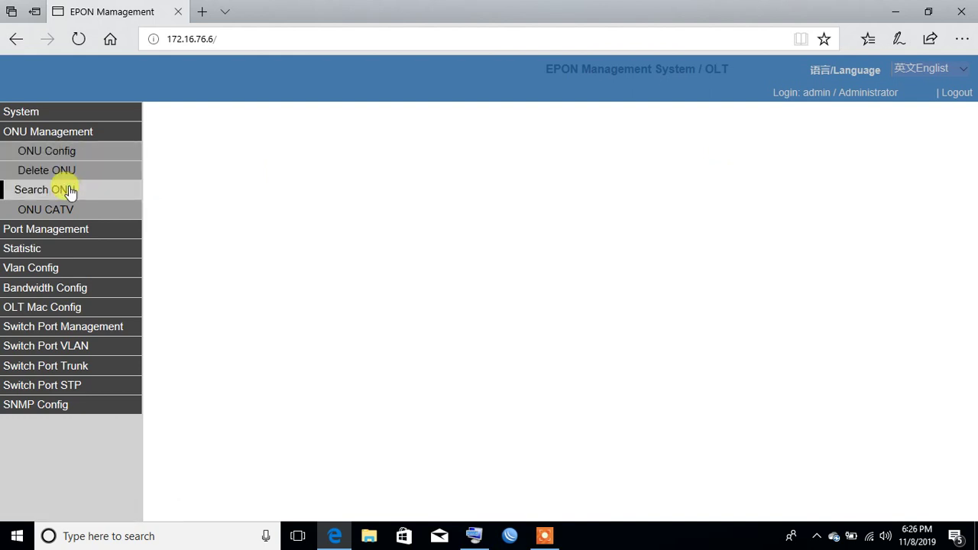
{"action": "left_click", "coordinate": [65, 169]}
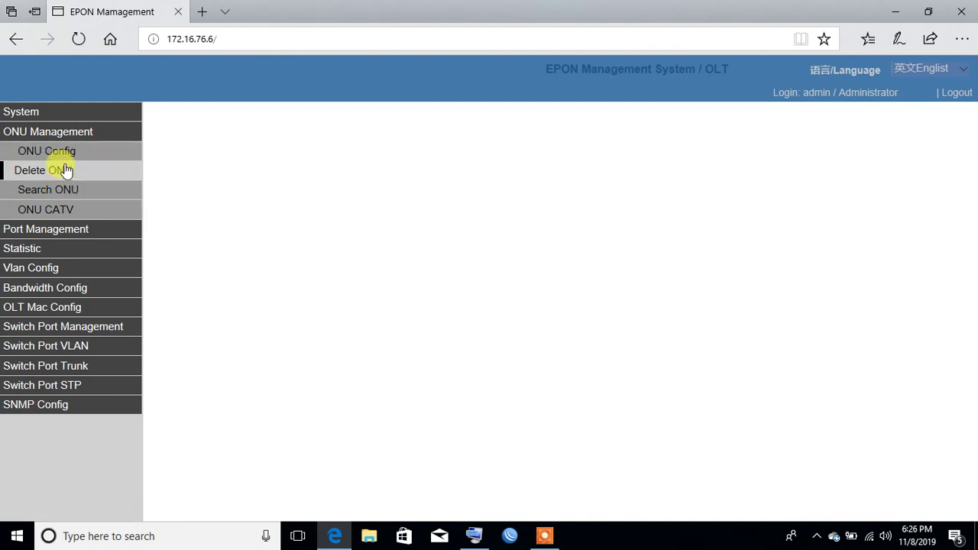
{"action": "left_click", "coordinate": [64, 156]}
{"action": "left_click", "coordinate": [77, 38]}
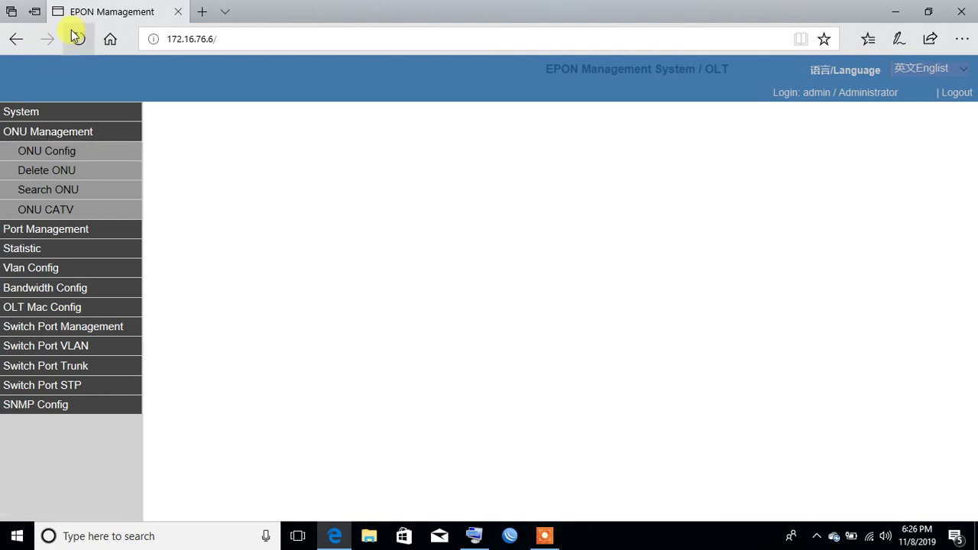
{"action": "left_click", "coordinate": [80, 37]}
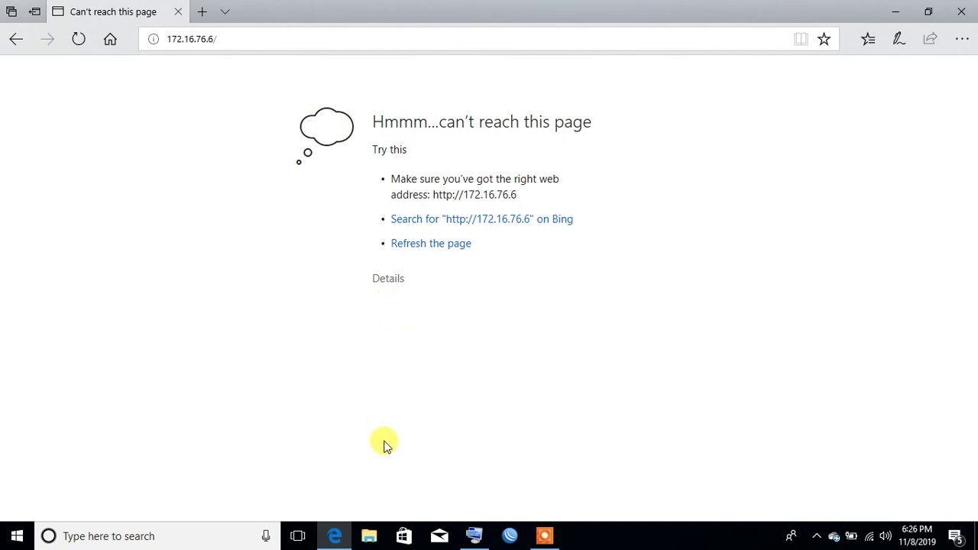
{"action": "left_click", "coordinate": [548, 535]}
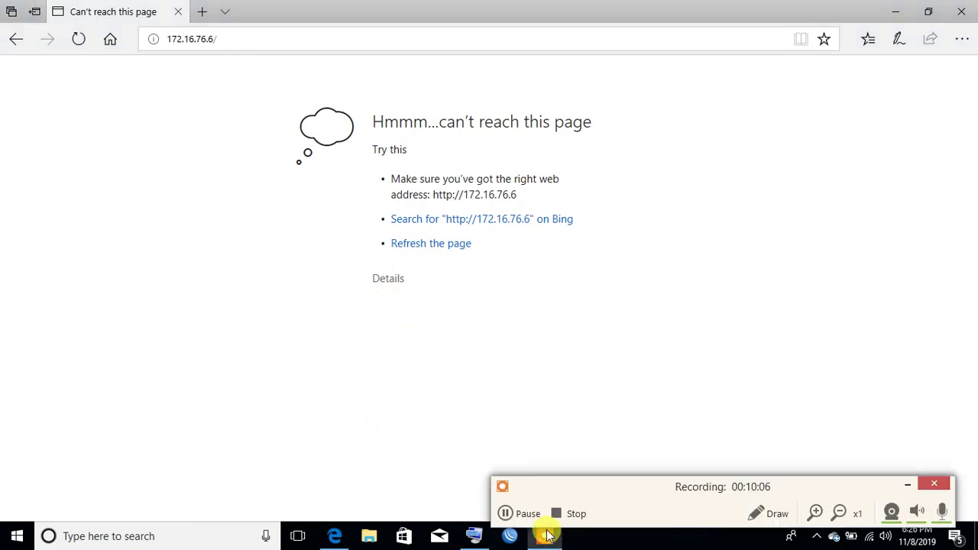
{"action": "left_click", "coordinate": [534, 515]}
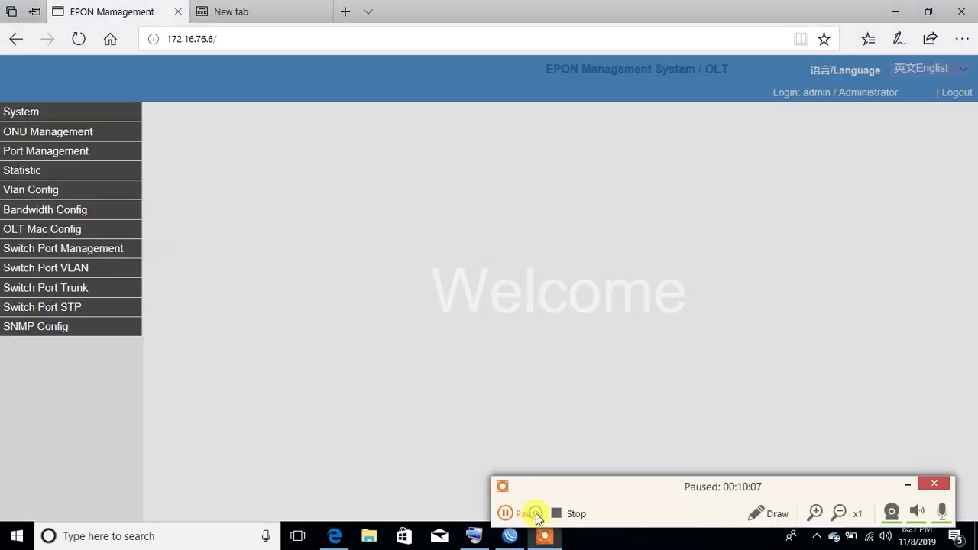
{"action": "left_click", "coordinate": [536, 515]}
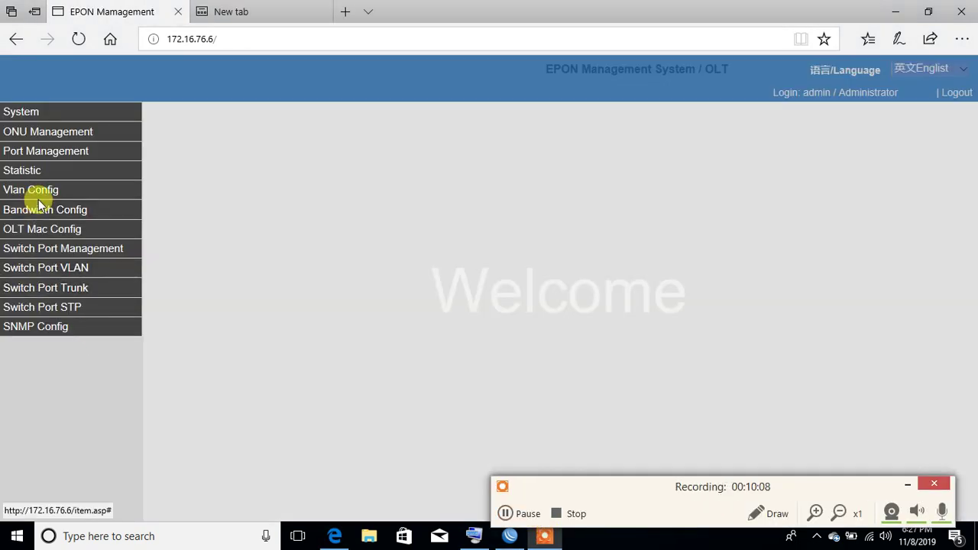
Step: Check PON 0/3 status, then browse the ONU Search and ONU CATV pages
{"action": "left_click", "coordinate": [60, 153]}
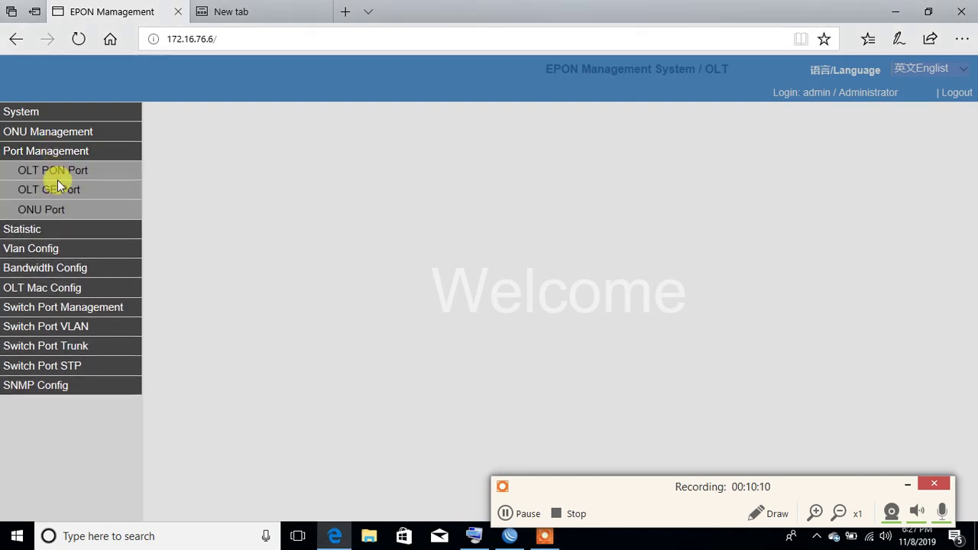
{"action": "left_click", "coordinate": [59, 172]}
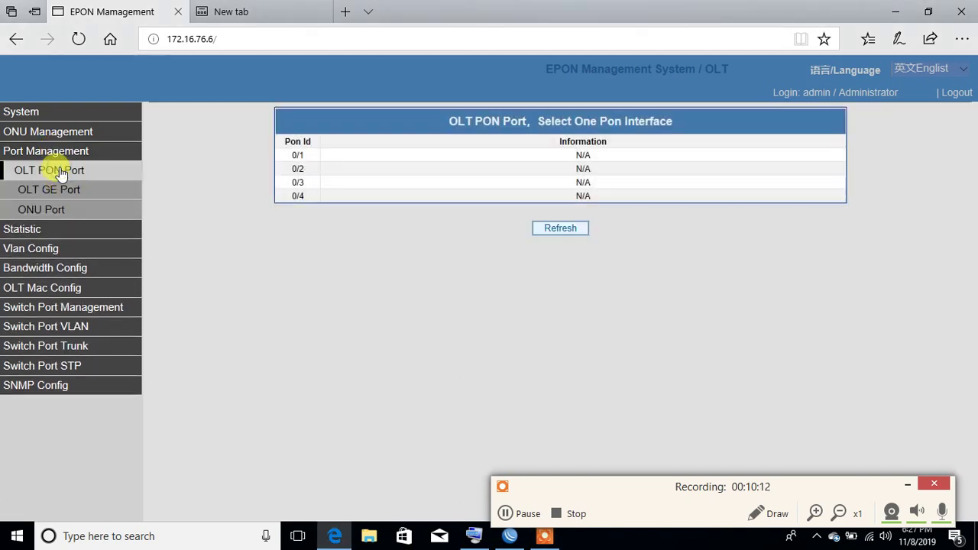
{"action": "left_click", "coordinate": [542, 183]}
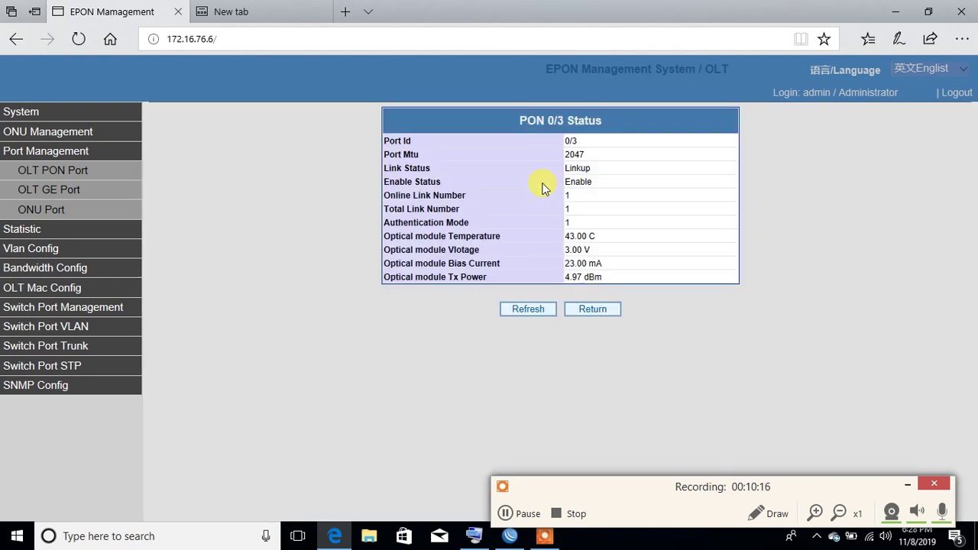
{"action": "left_click", "coordinate": [111, 131]}
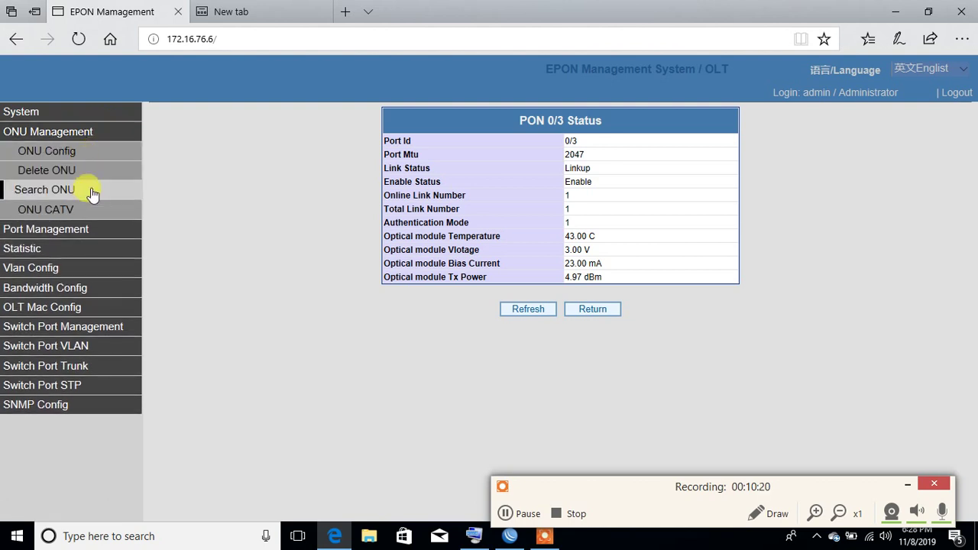
{"action": "left_click", "coordinate": [92, 191]}
{"action": "left_click", "coordinate": [70, 211]}
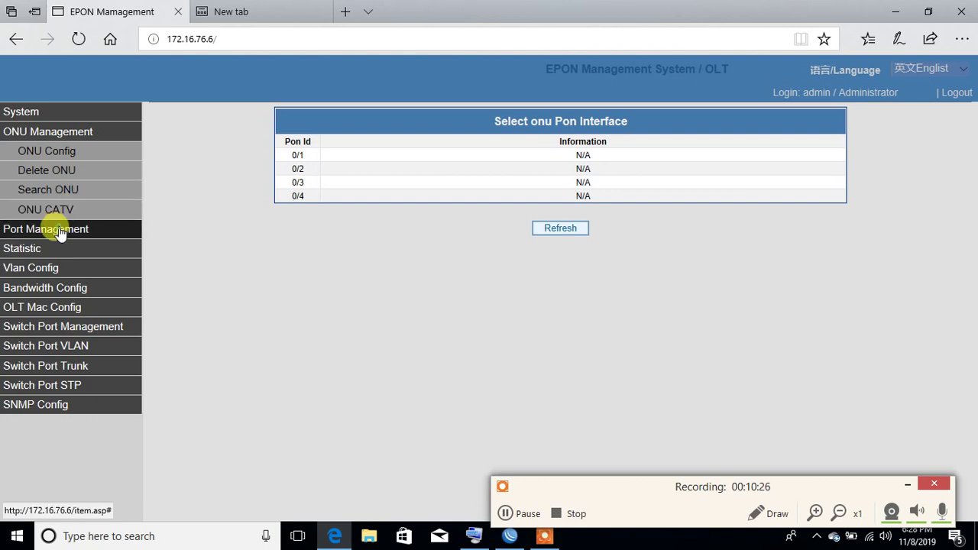
Step: Review PON 0/1, 0/2 and 0/3 status, ending on PON 0/3: Linkup, 1 online link
{"action": "left_click", "coordinate": [60, 231]}
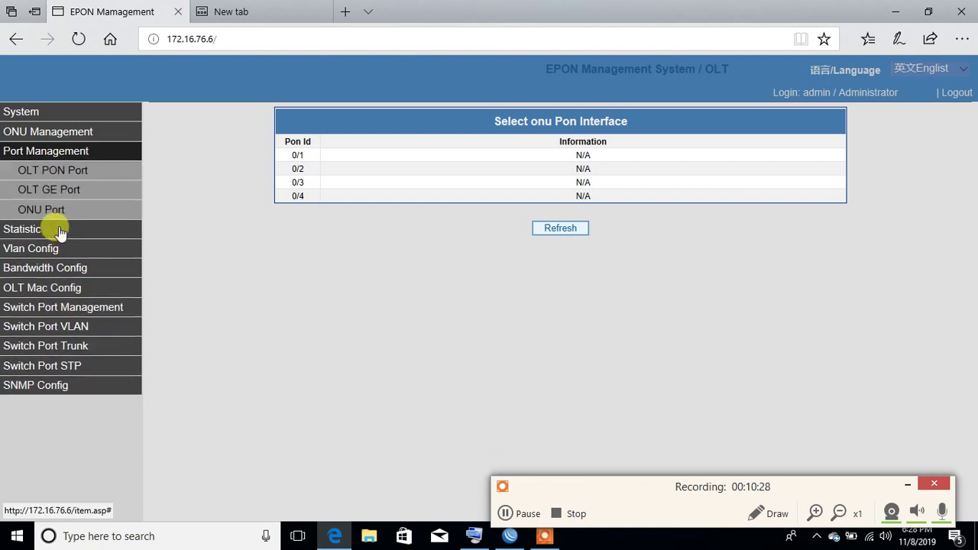
{"action": "left_click", "coordinate": [49, 170]}
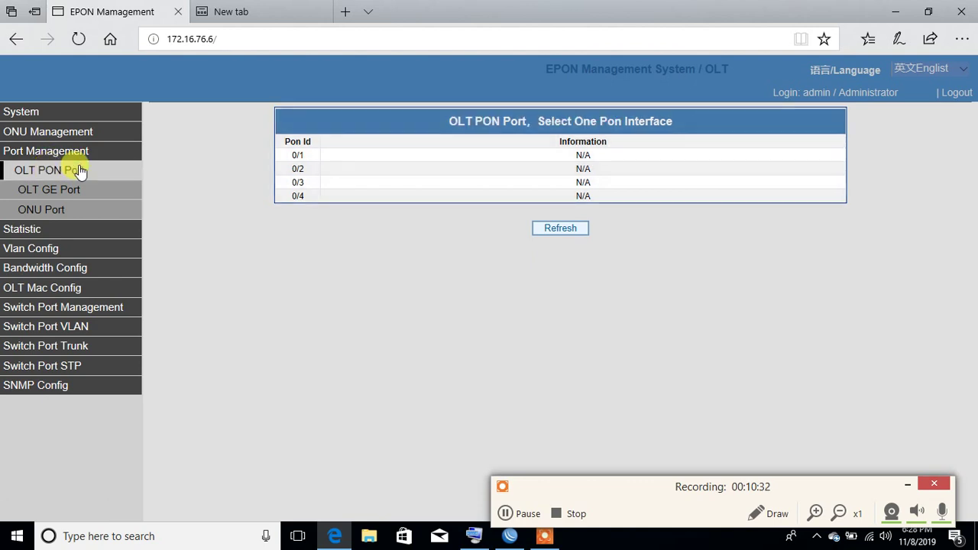
{"action": "left_click", "coordinate": [398, 153]}
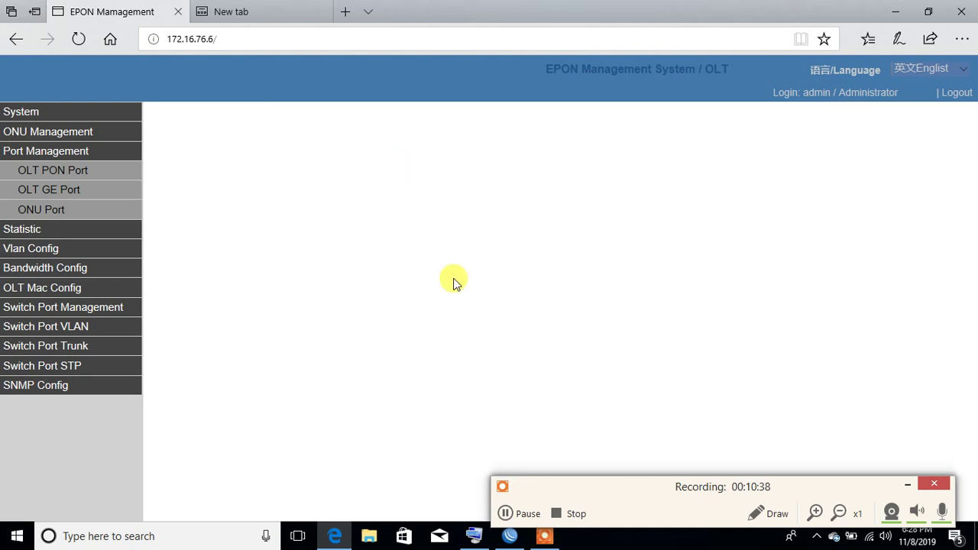
{"action": "left_click", "coordinate": [506, 515]}
{"action": "left_click", "coordinate": [506, 515]}
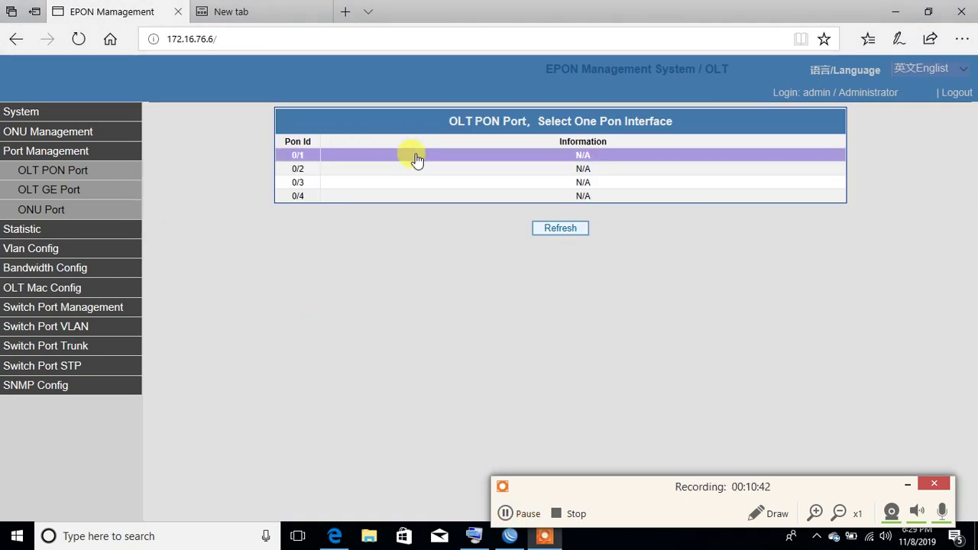
{"action": "left_click", "coordinate": [417, 157]}
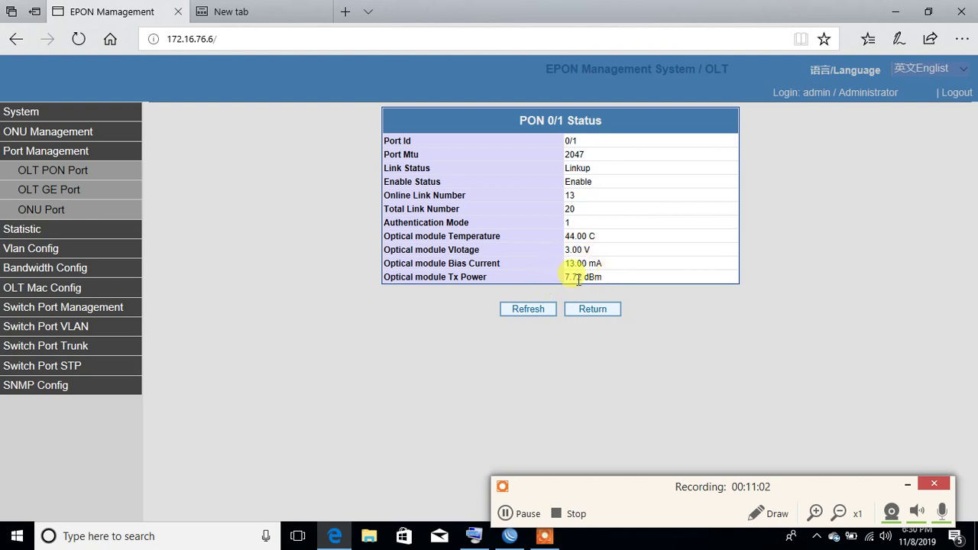
{"action": "left_click", "coordinate": [96, 176]}
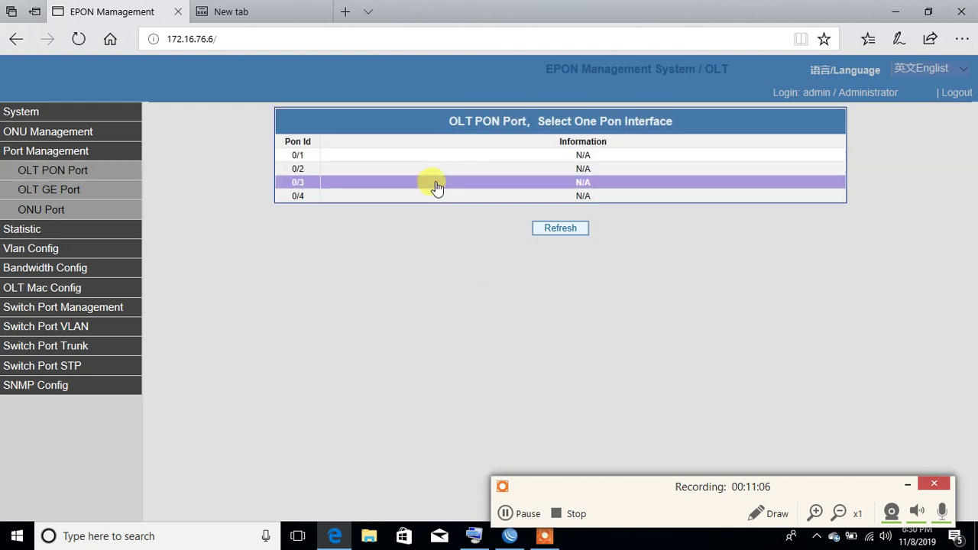
{"action": "left_click", "coordinate": [441, 179]}
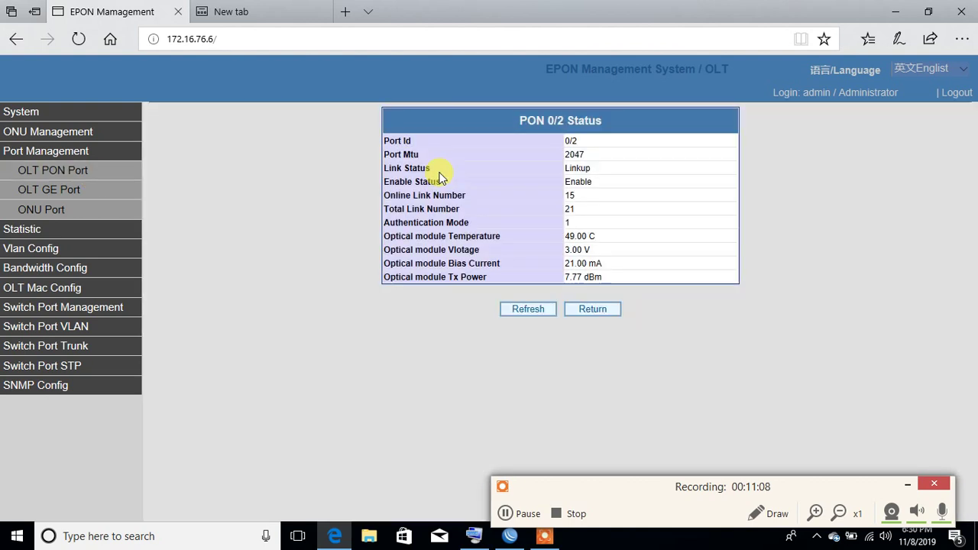
{"action": "left_click", "coordinate": [67, 173]}
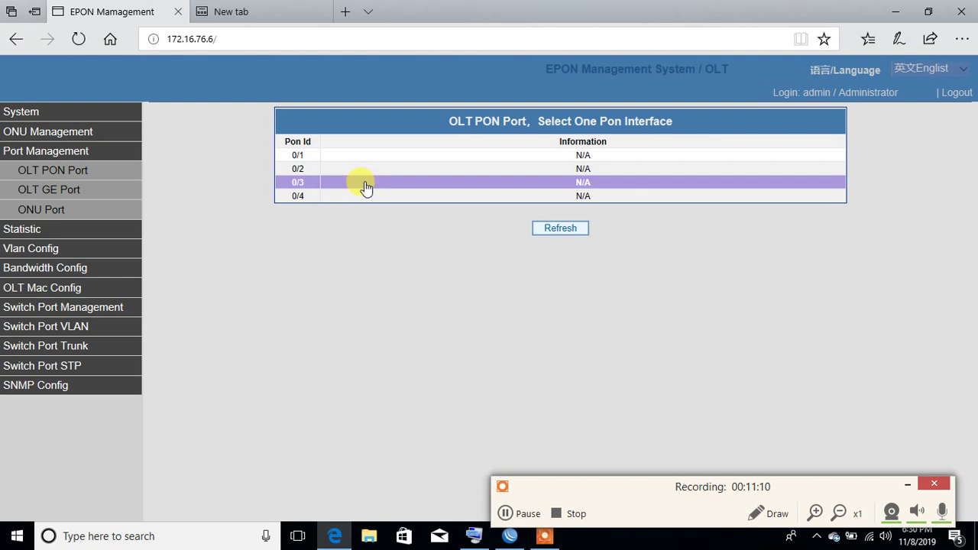
{"action": "left_click", "coordinate": [385, 185]}
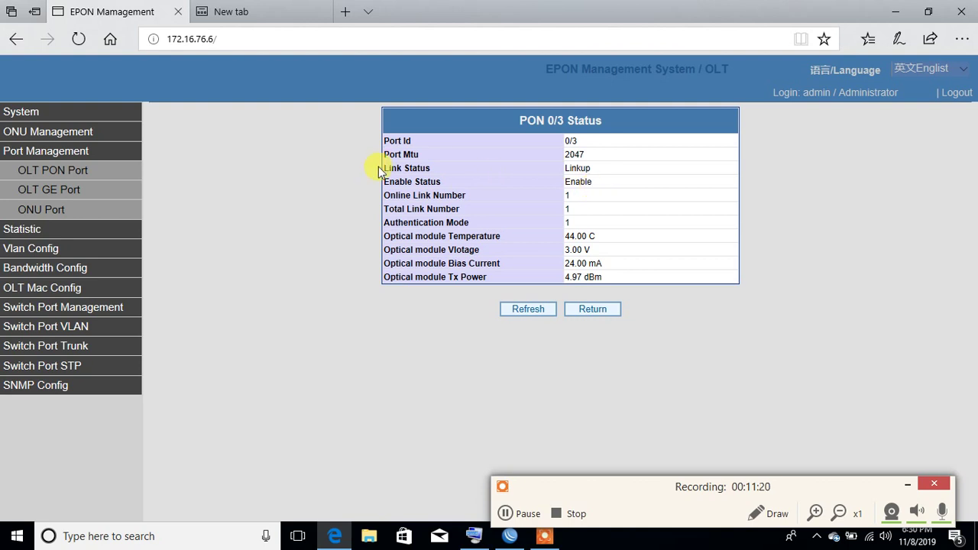
Step: Check the status of GE ports 0/1, 0/2 and 0/3, each Linkup and enabled
{"action": "left_click", "coordinate": [92, 192]}
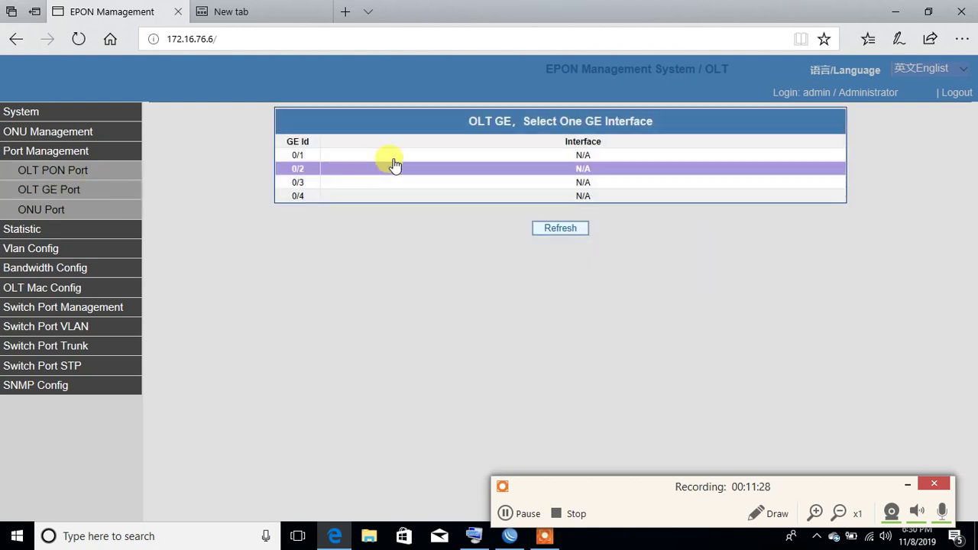
{"action": "left_click", "coordinate": [395, 157]}
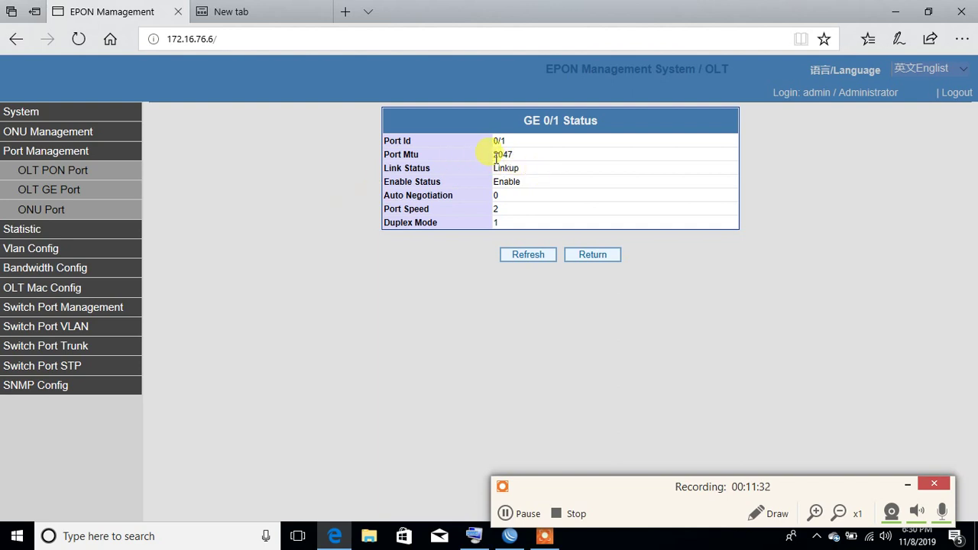
{"action": "left_click", "coordinate": [55, 190]}
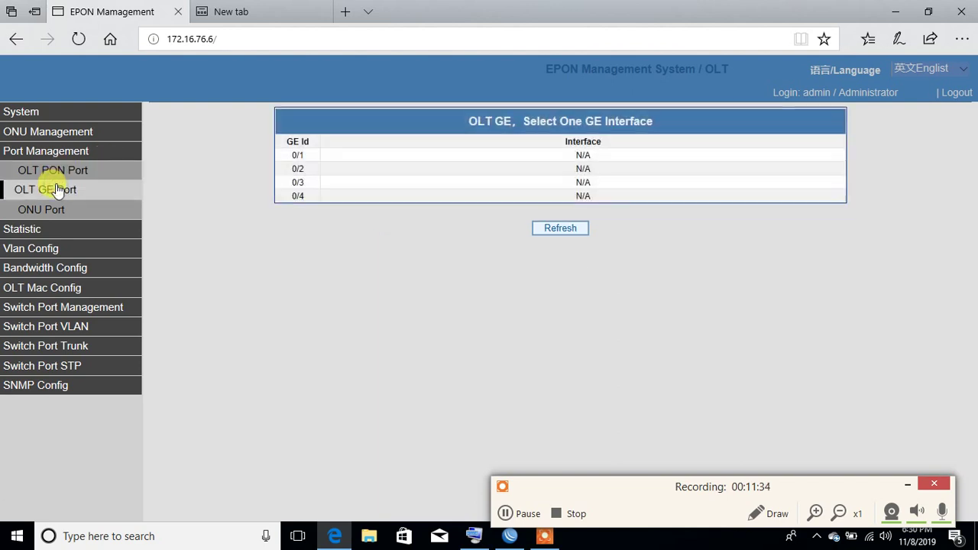
{"action": "left_click", "coordinate": [406, 169]}
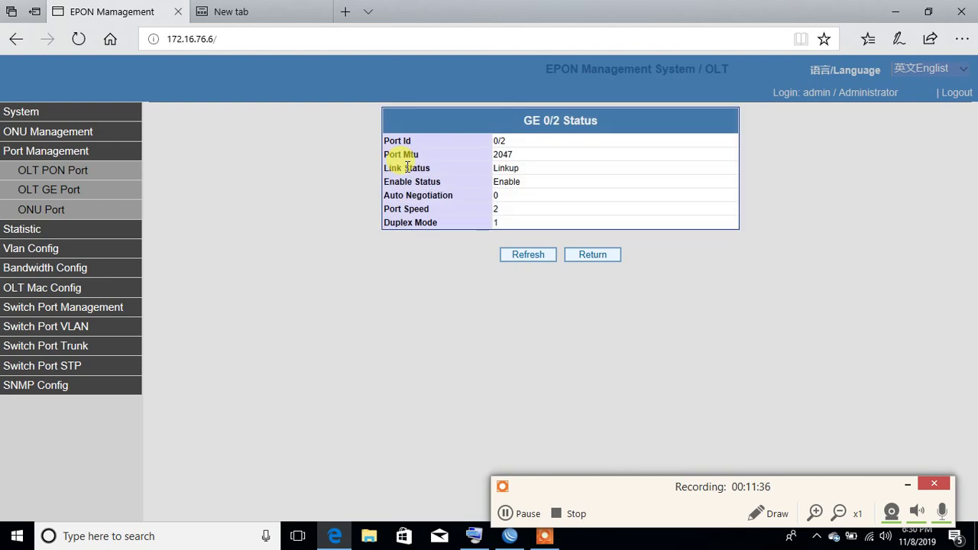
{"action": "left_click", "coordinate": [69, 191]}
{"action": "left_click", "coordinate": [415, 181]}
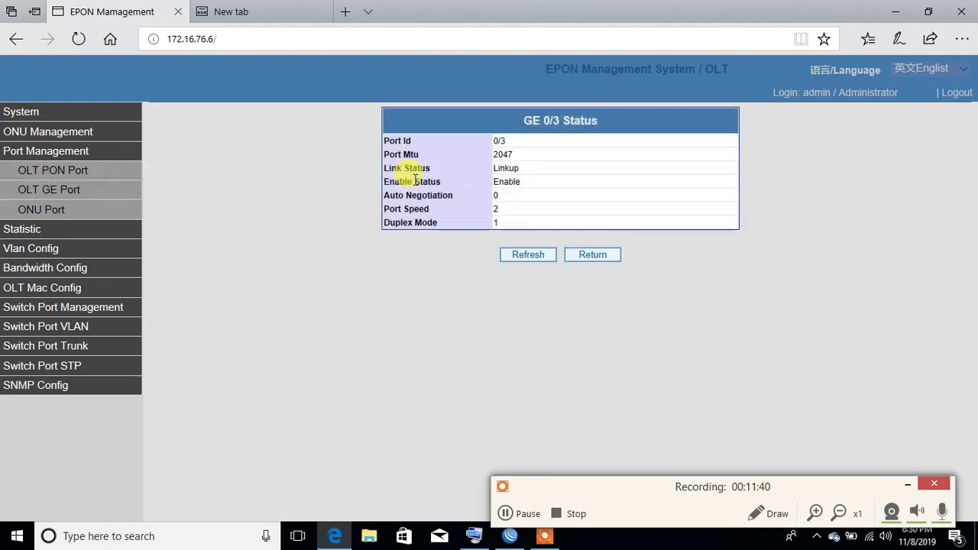
{"action": "left_click", "coordinate": [93, 198]}
Step: Open ONU 0/1:2 port 0/1:2_1 config and keep it enabled at Full Duplex
{"action": "left_click", "coordinate": [68, 216]}
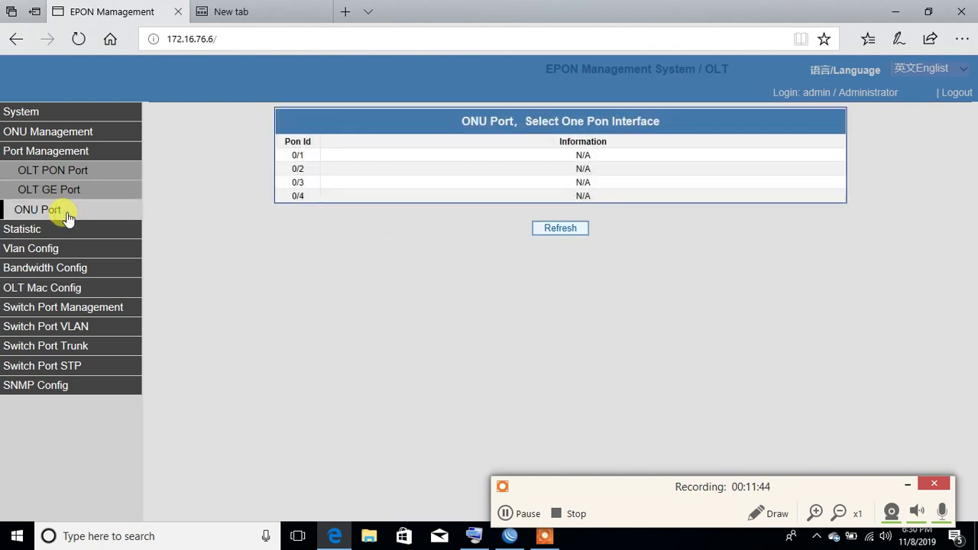
{"action": "left_click", "coordinate": [431, 161]}
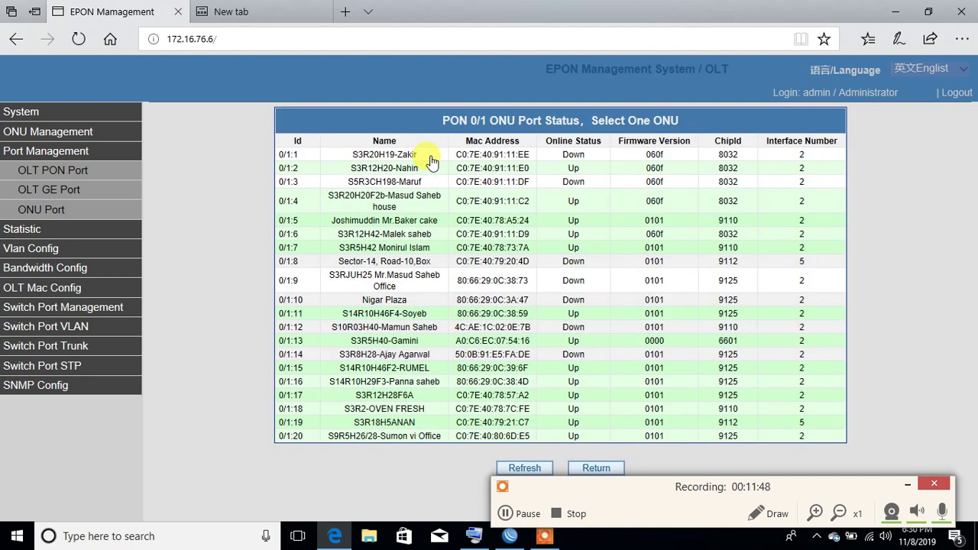
{"action": "left_click", "coordinate": [429, 168]}
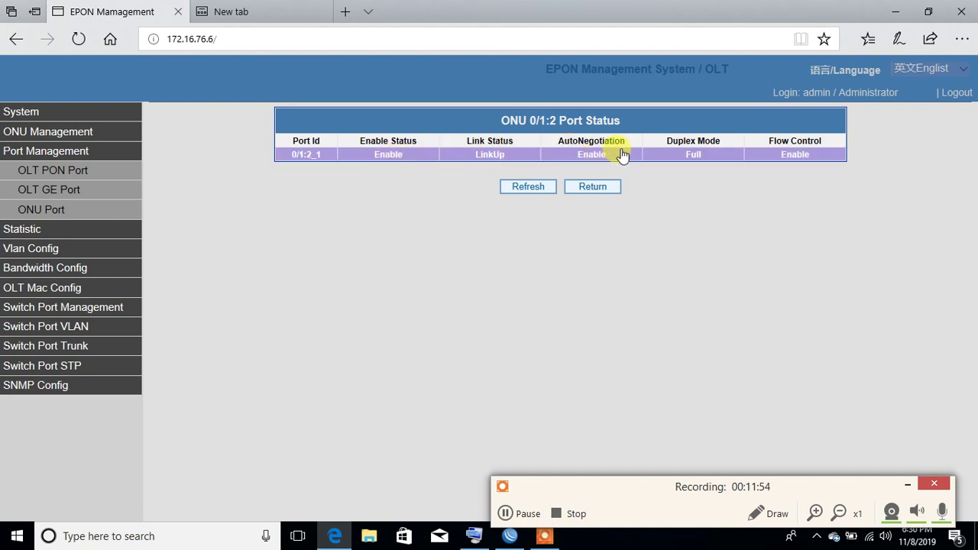
{"action": "left_click", "coordinate": [709, 154]}
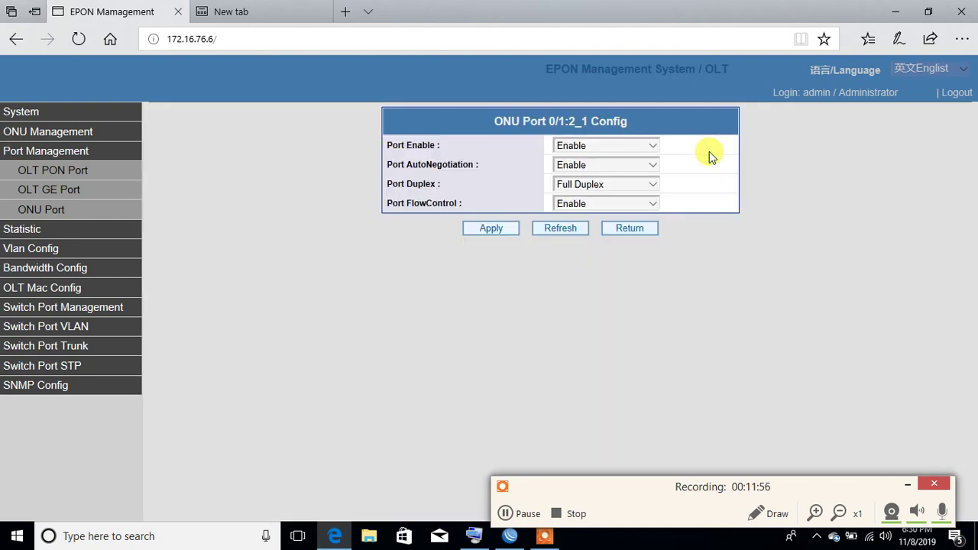
{"action": "left_click", "coordinate": [630, 153]}
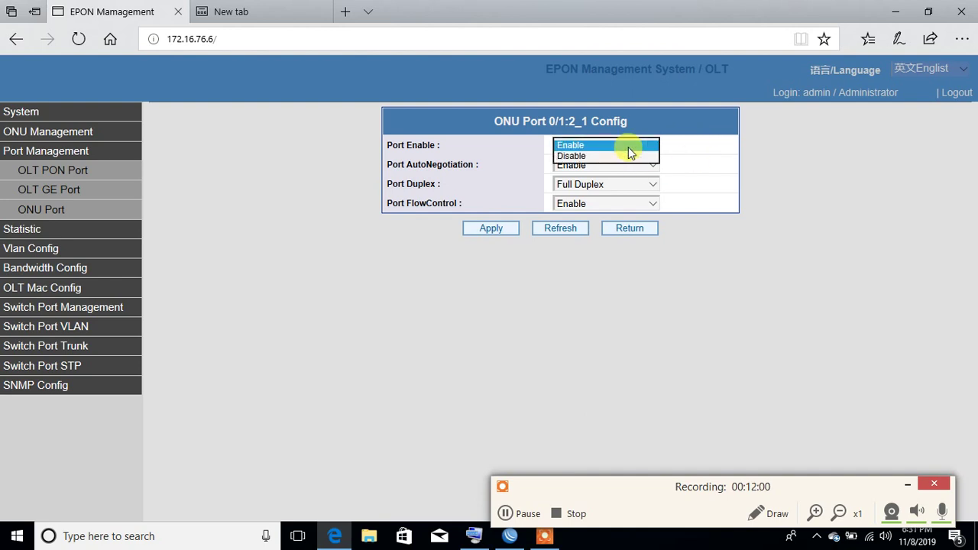
{"action": "left_click", "coordinate": [705, 121]}
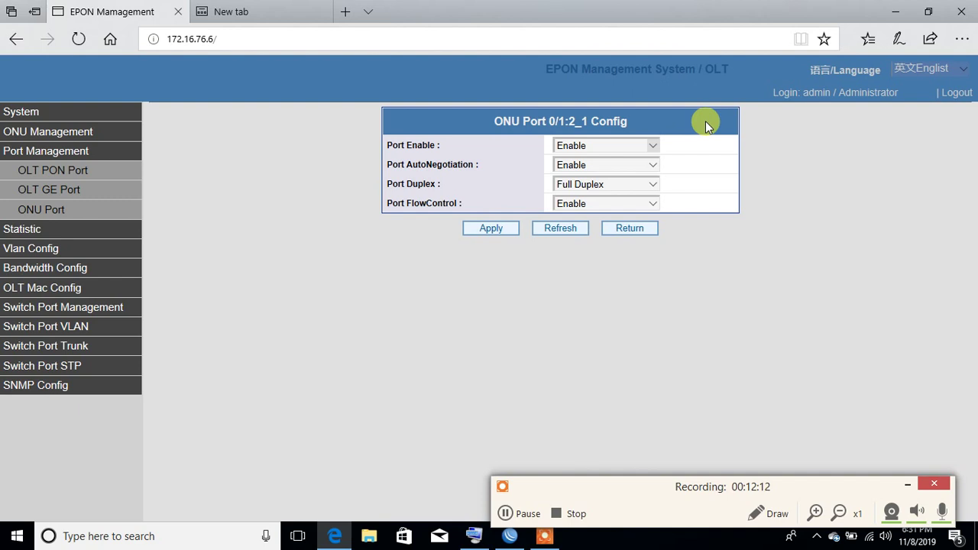
{"action": "left_click", "coordinate": [634, 184]}
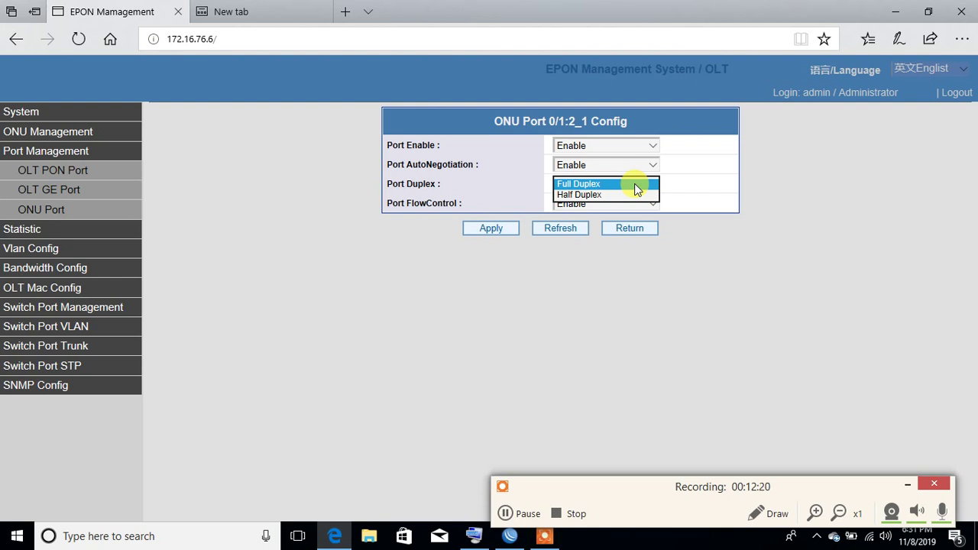
{"action": "left_click", "coordinate": [634, 183]}
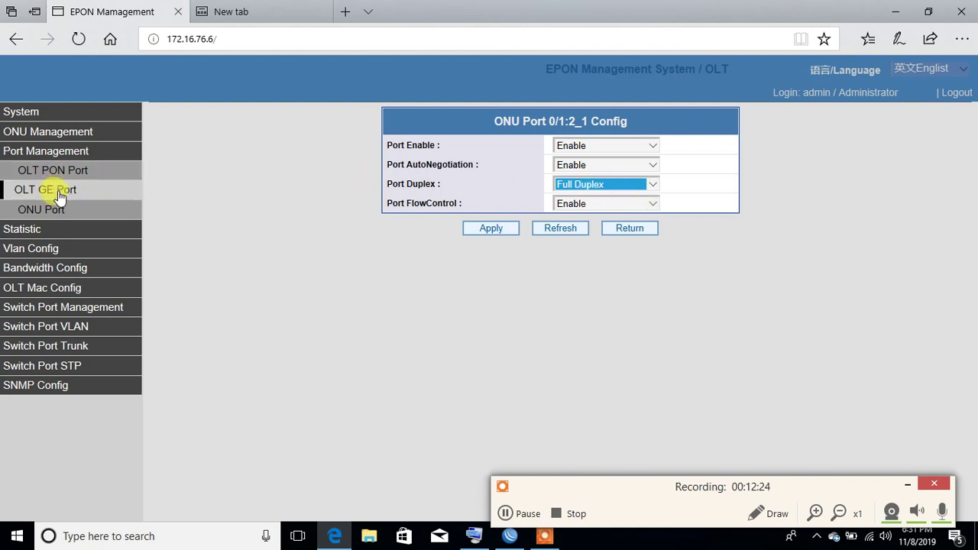
{"action": "left_click", "coordinate": [38, 229]}
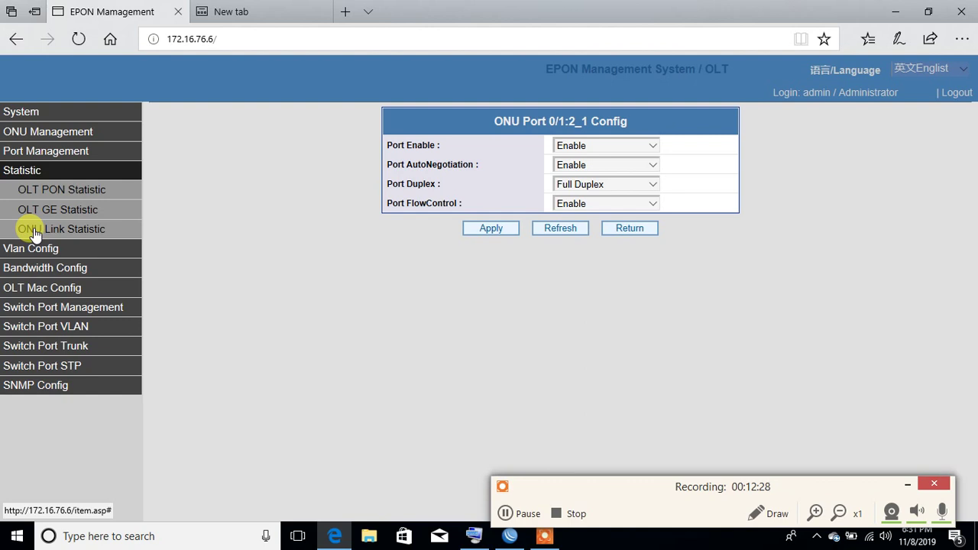
Step: View PON 0/1 traffic counters, then ONU 0/3:5 link statistics, all at zero
{"action": "left_click", "coordinate": [59, 193]}
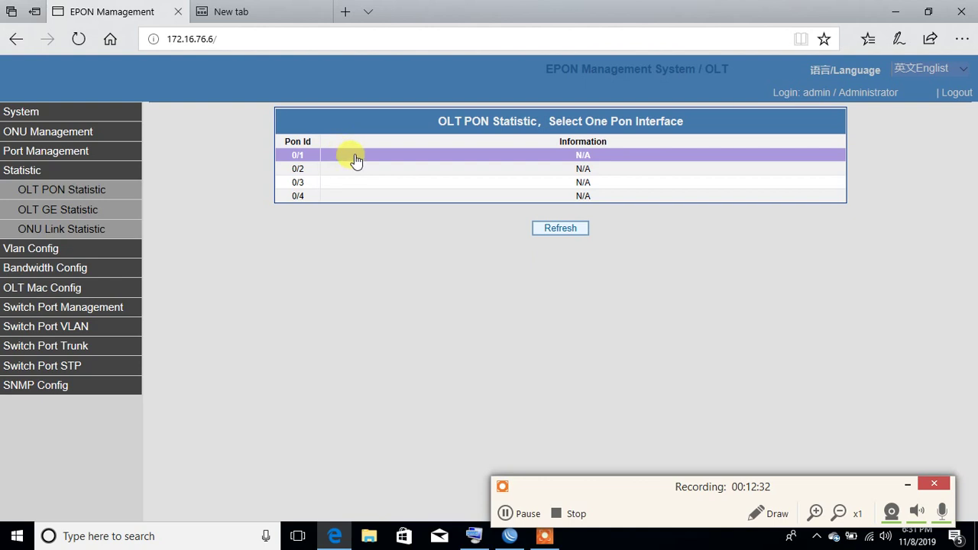
{"action": "left_click", "coordinate": [358, 161]}
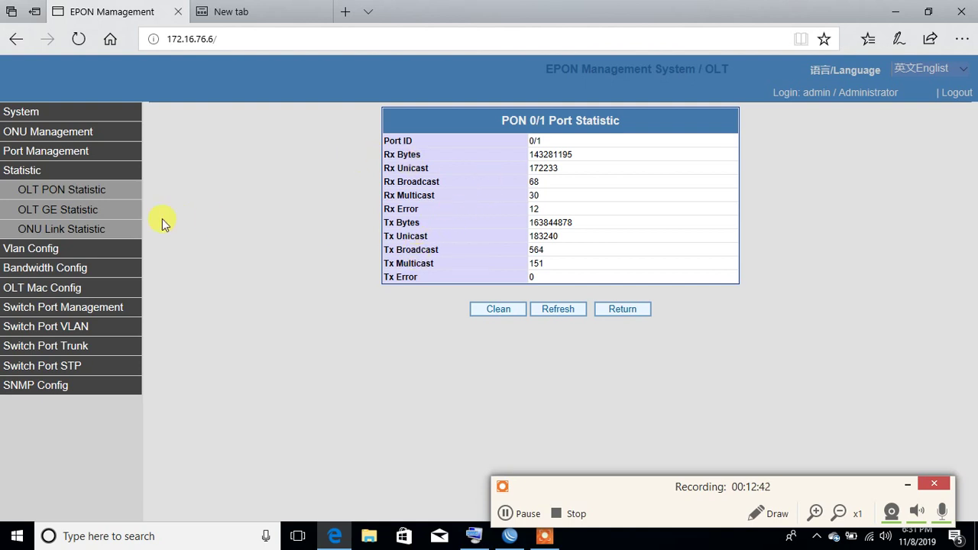
{"action": "left_click", "coordinate": [77, 213]}
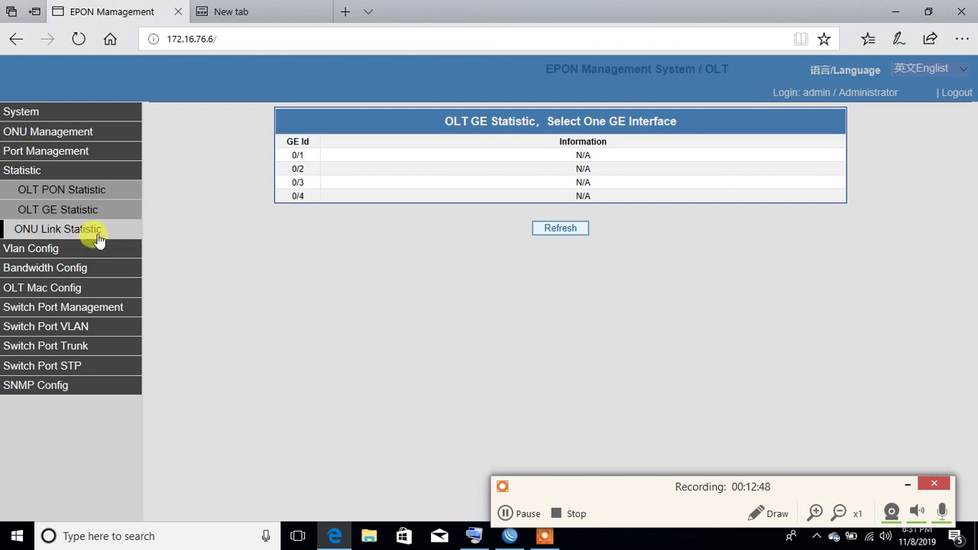
{"action": "left_click", "coordinate": [504, 163]}
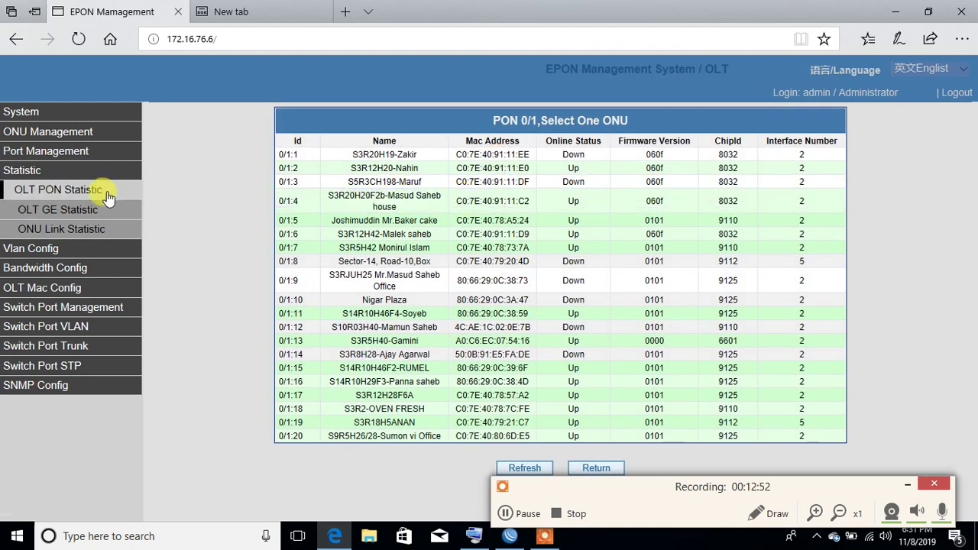
{"action": "left_click", "coordinate": [84, 228]}
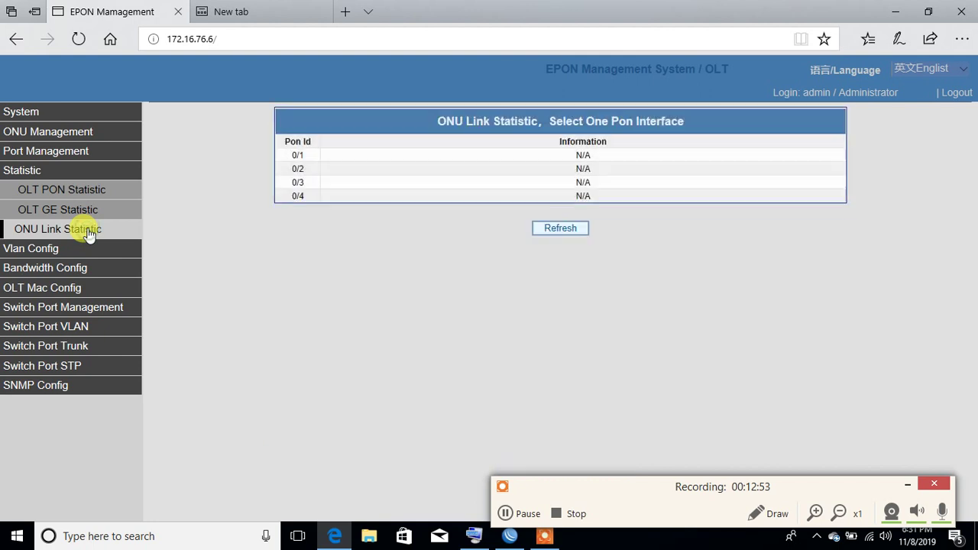
{"action": "left_click", "coordinate": [459, 183]}
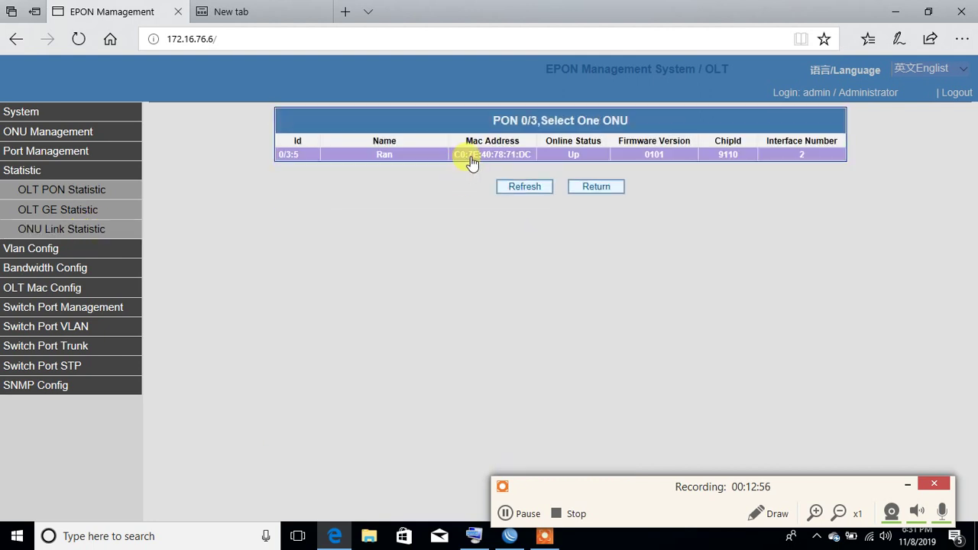
{"action": "left_click", "coordinate": [471, 157]}
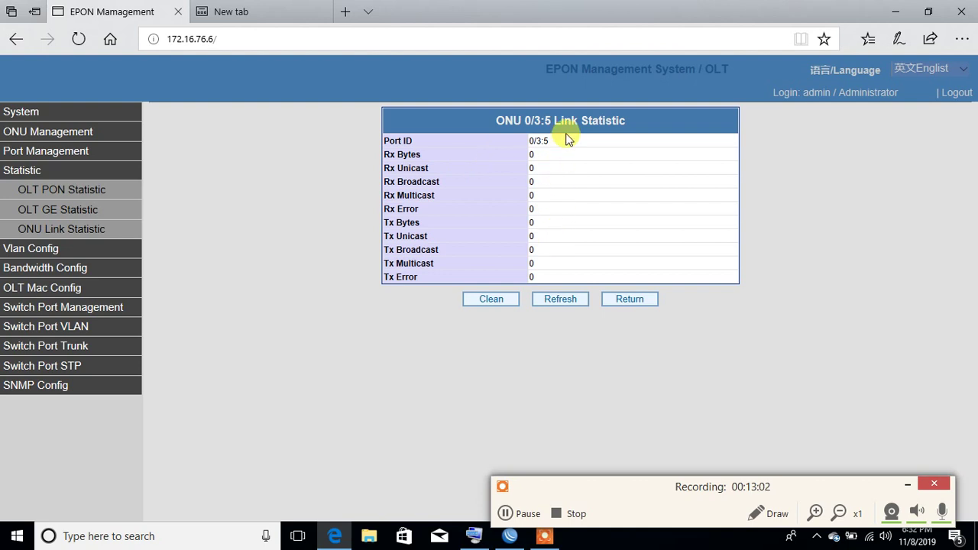
Step: Give ONU port 0/3:5_1 Tag VLAN mode with Port Pvid 2700 and apply it
{"action": "left_click", "coordinate": [117, 255]}
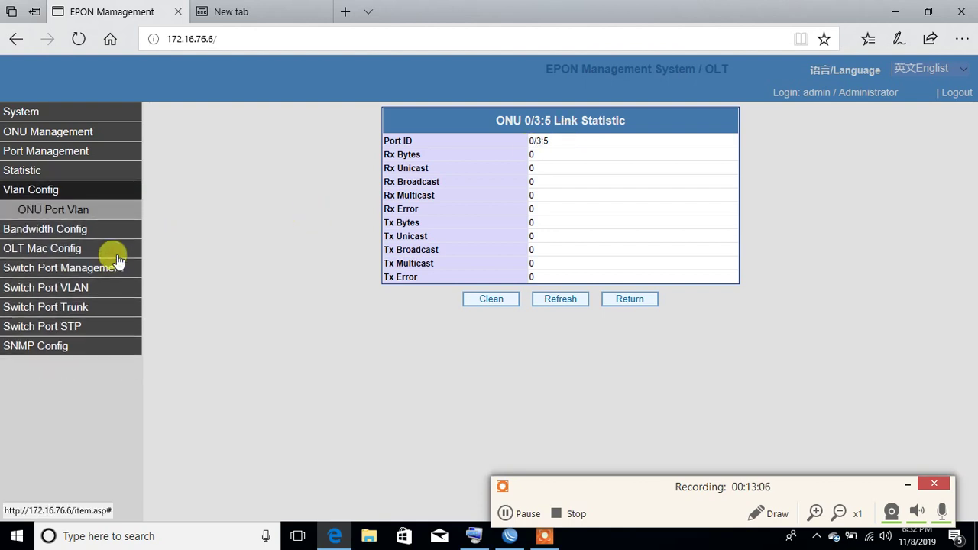
{"action": "left_click", "coordinate": [69, 209]}
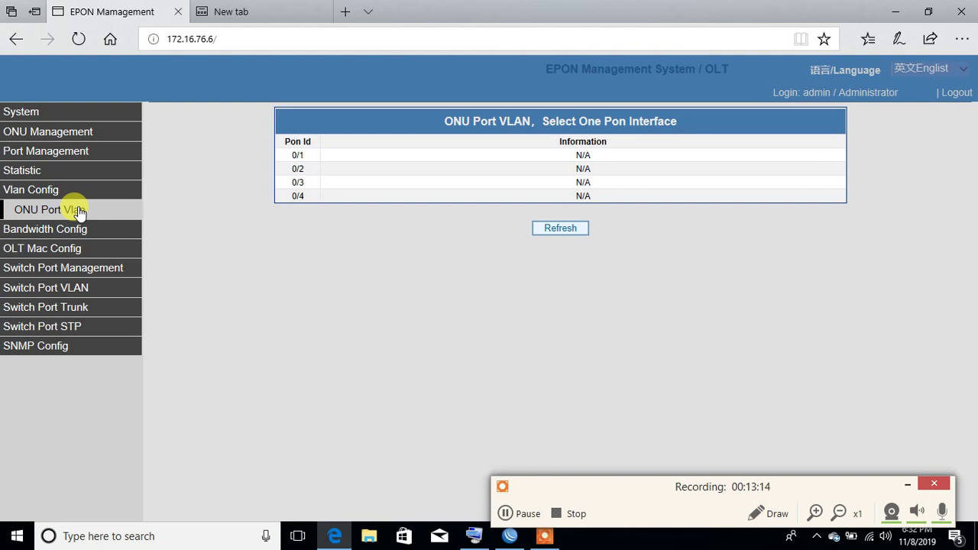
{"action": "left_click", "coordinate": [386, 183]}
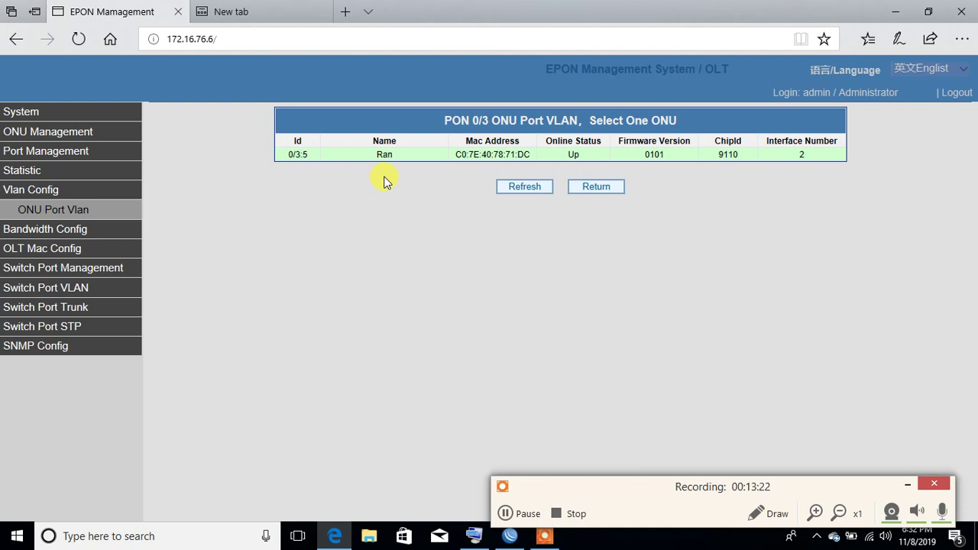
{"action": "left_click", "coordinate": [408, 157]}
{"action": "left_click", "coordinate": [407, 155]}
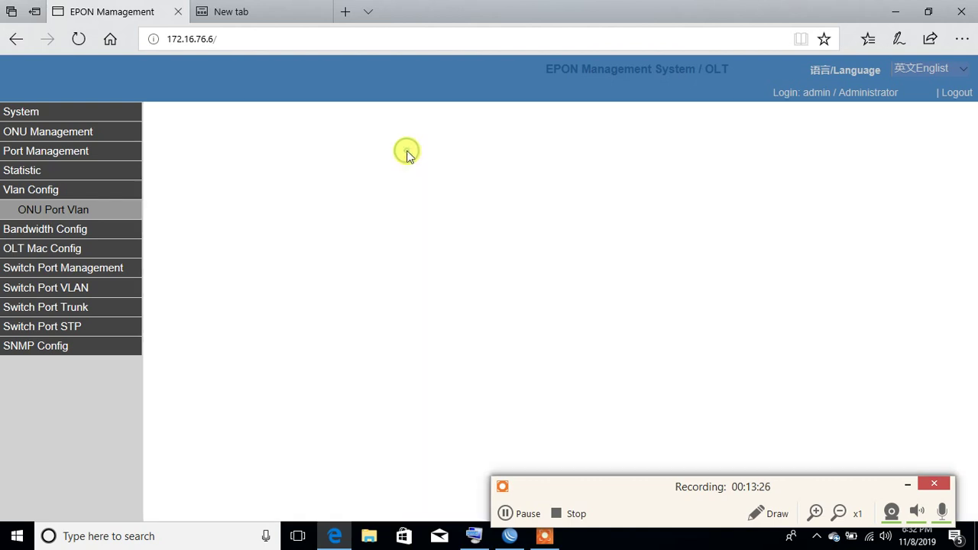
{"action": "left_click", "coordinate": [536, 168]}
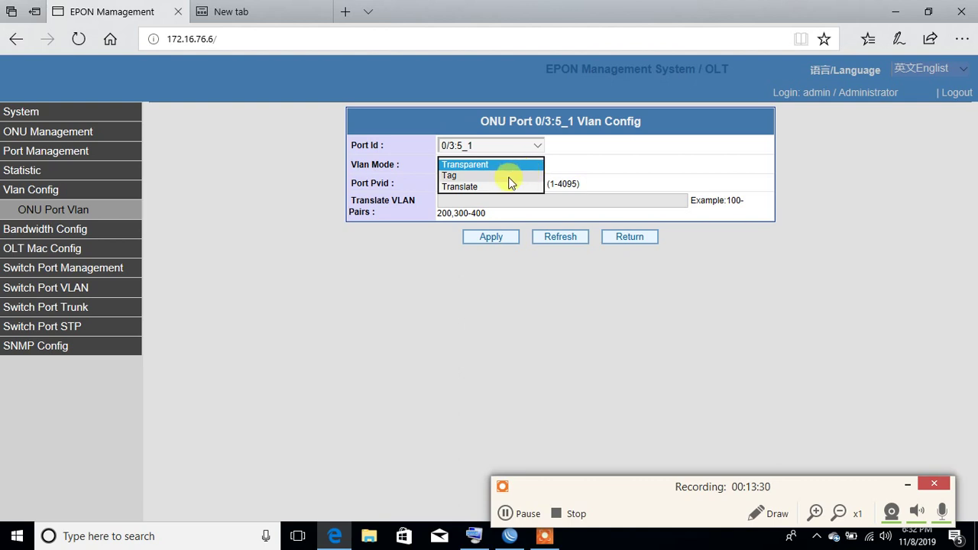
{"action": "left_click", "coordinate": [509, 176]}
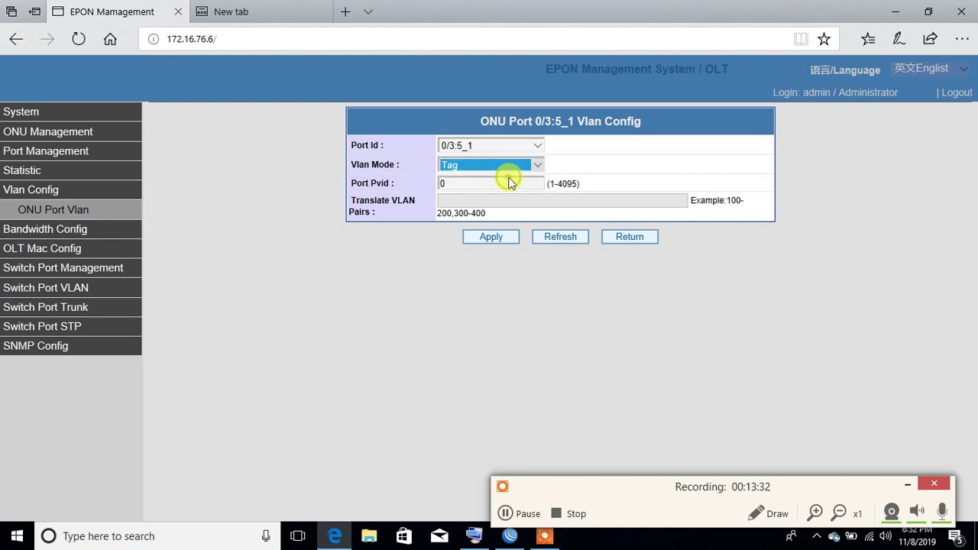
{"action": "left_click", "coordinate": [499, 186]}
{"action": "key", "text": "BackSpace"}
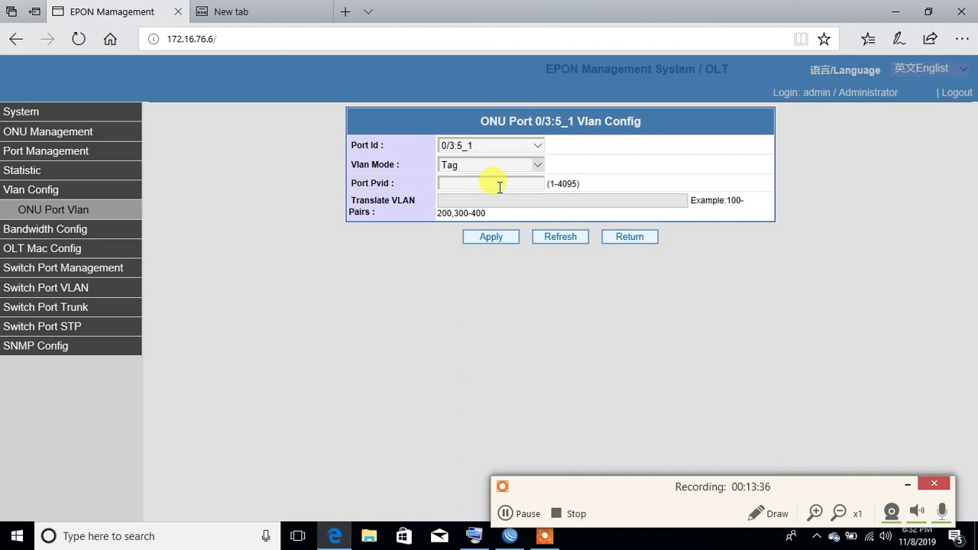
{"action": "type", "text": "2700"}
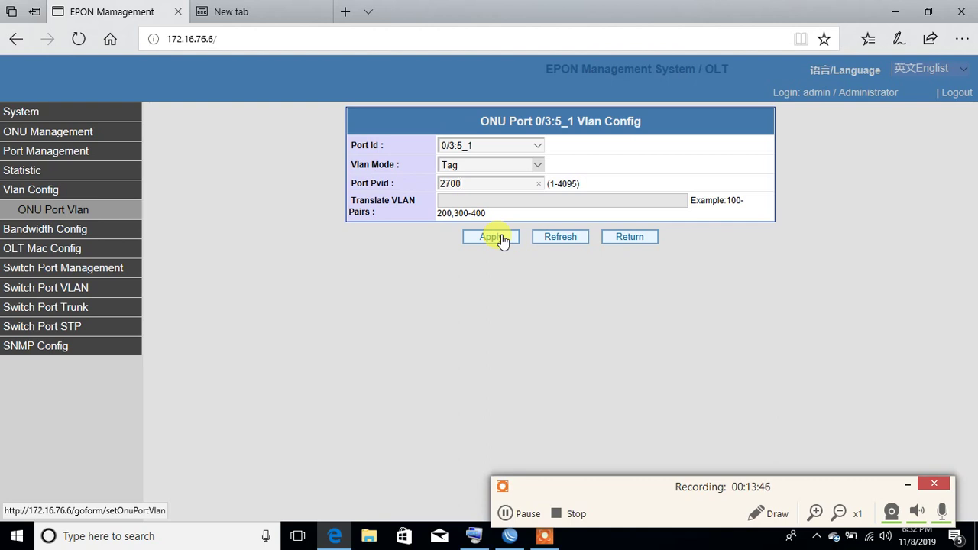
{"action": "left_click", "coordinate": [491, 236]}
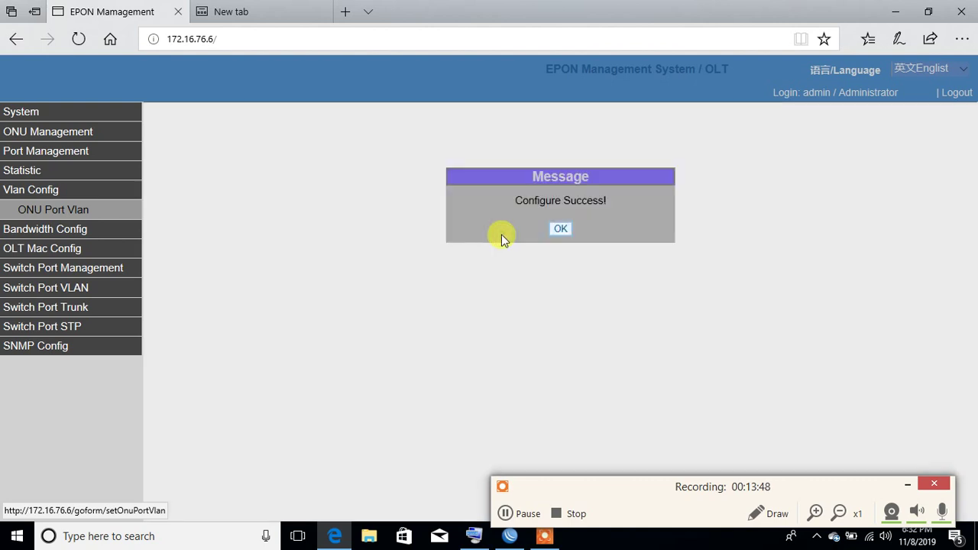
{"action": "left_click", "coordinate": [562, 229]}
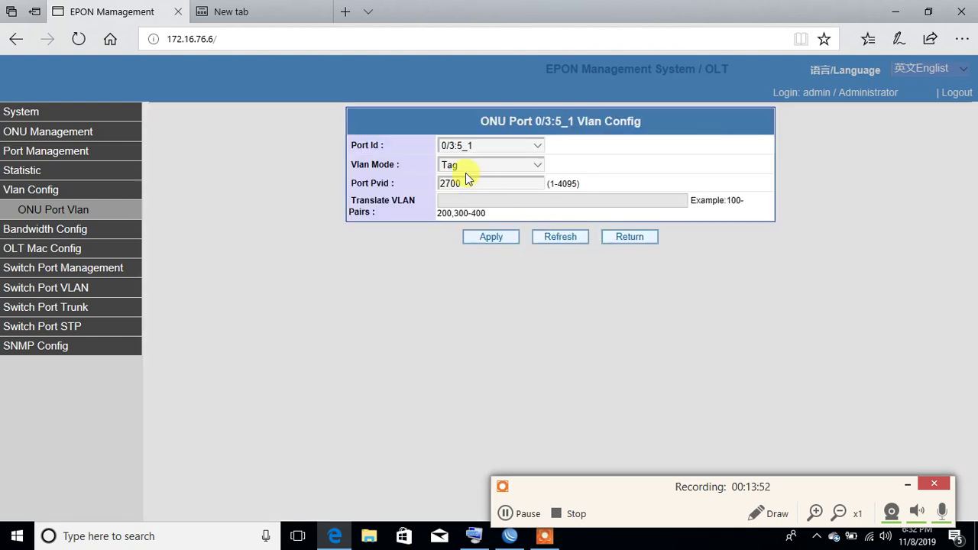
{"action": "left_click", "coordinate": [79, 214]}
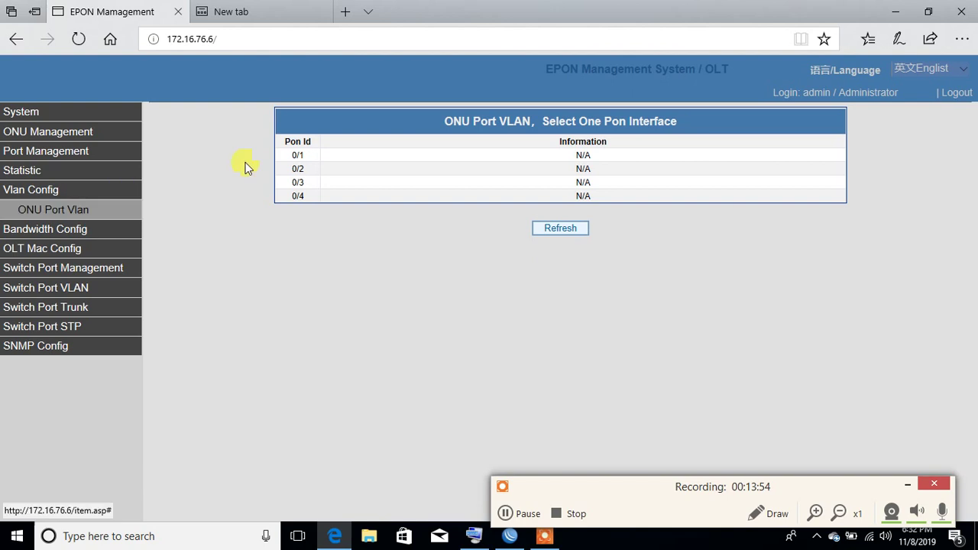
{"action": "left_click", "coordinate": [345, 182]}
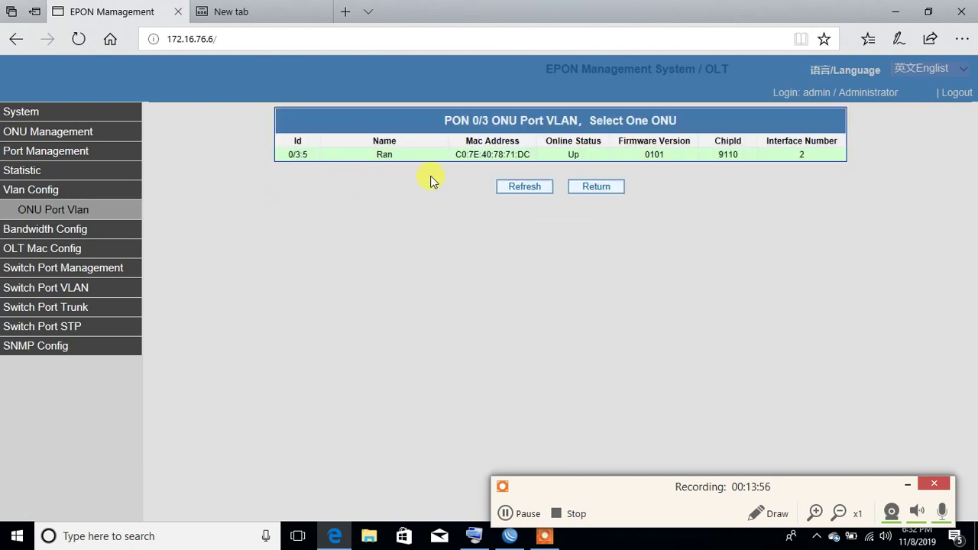
{"action": "left_click", "coordinate": [505, 160]}
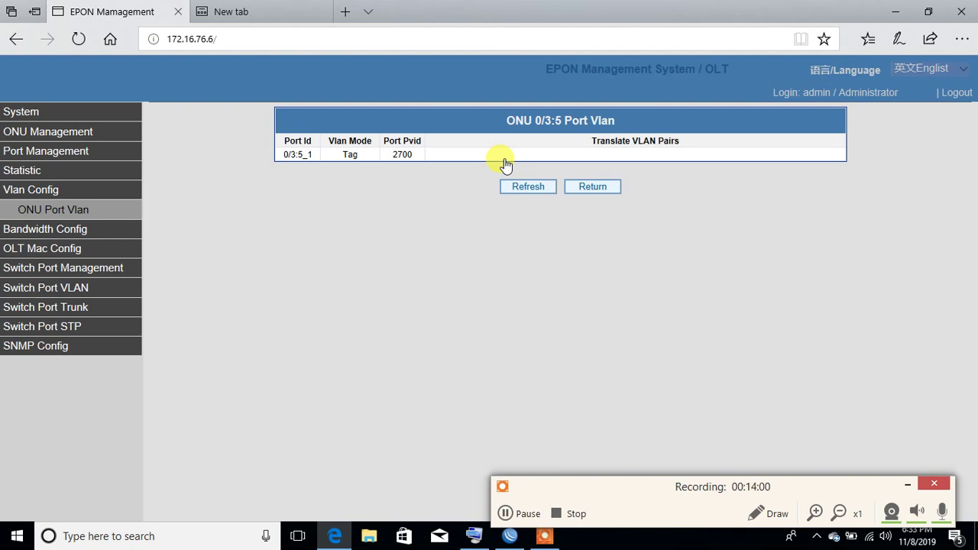
{"action": "left_click", "coordinate": [495, 160]}
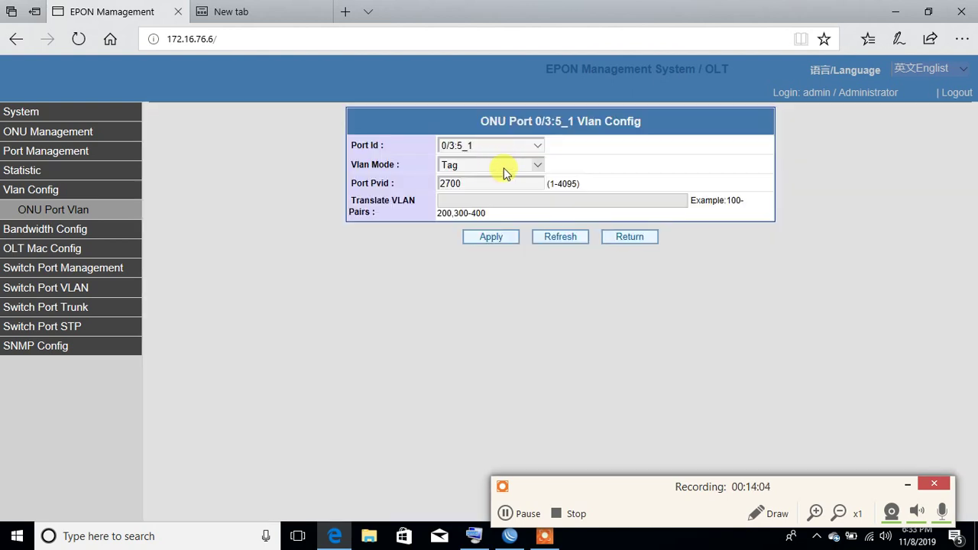
{"action": "left_click", "coordinate": [502, 166]}
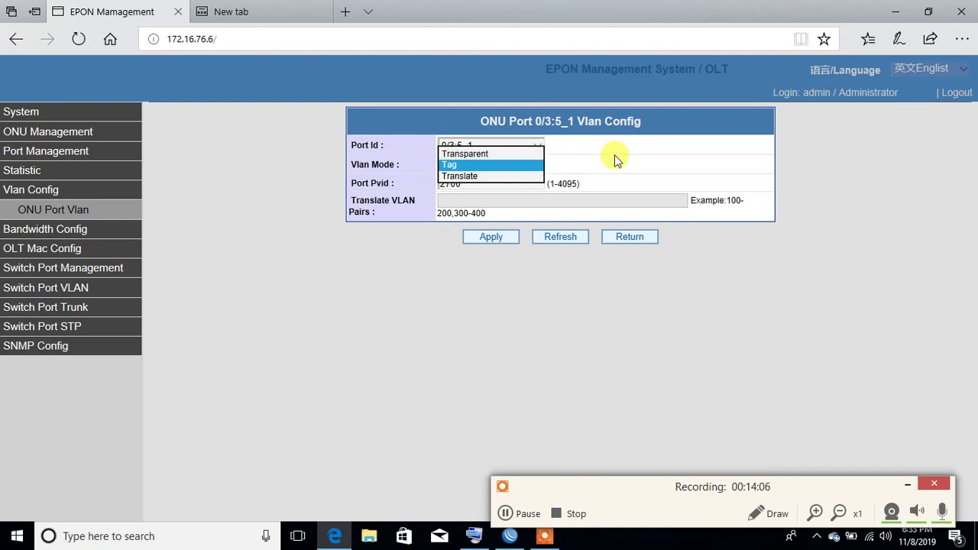
{"action": "left_click", "coordinate": [621, 159]}
{"action": "left_click", "coordinate": [498, 182]}
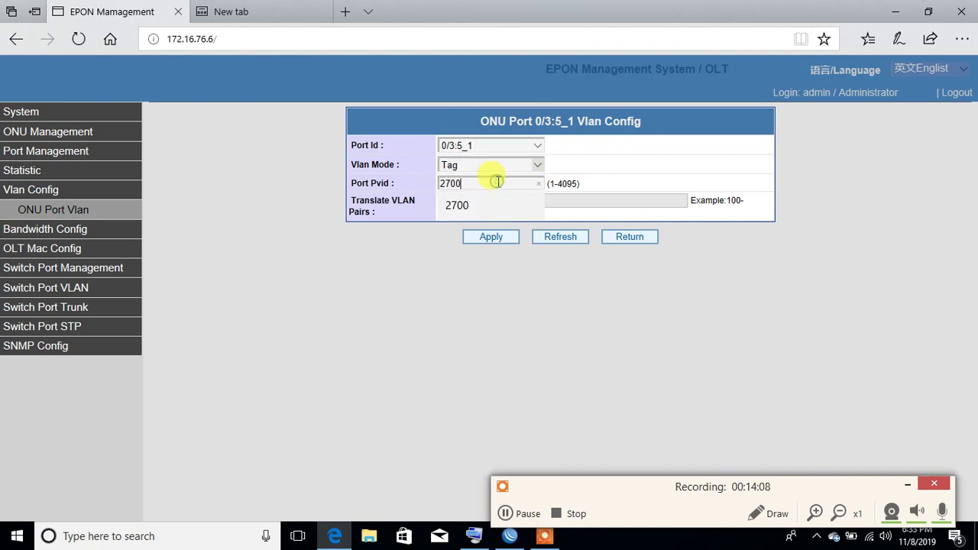
{"action": "left_click", "coordinate": [739, 168]}
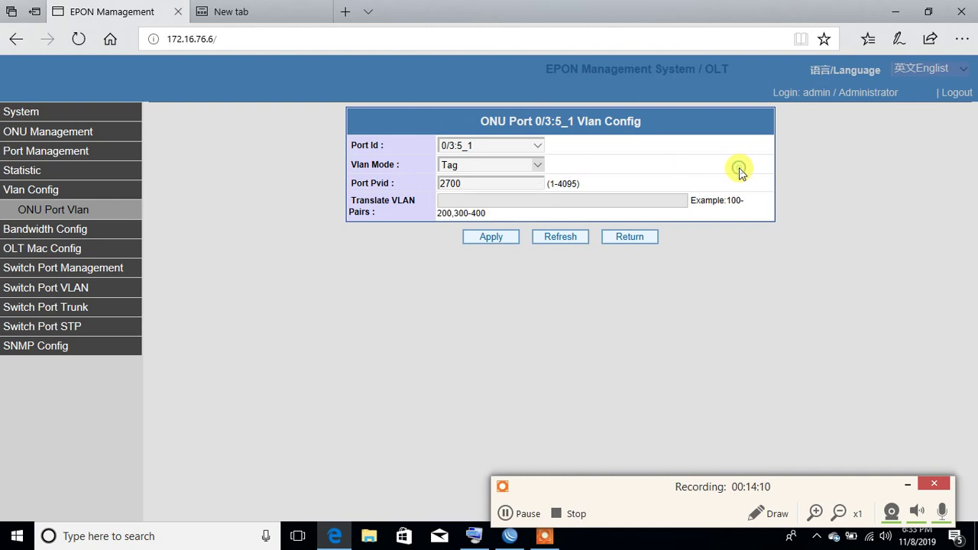
{"action": "left_click", "coordinate": [106, 232]}
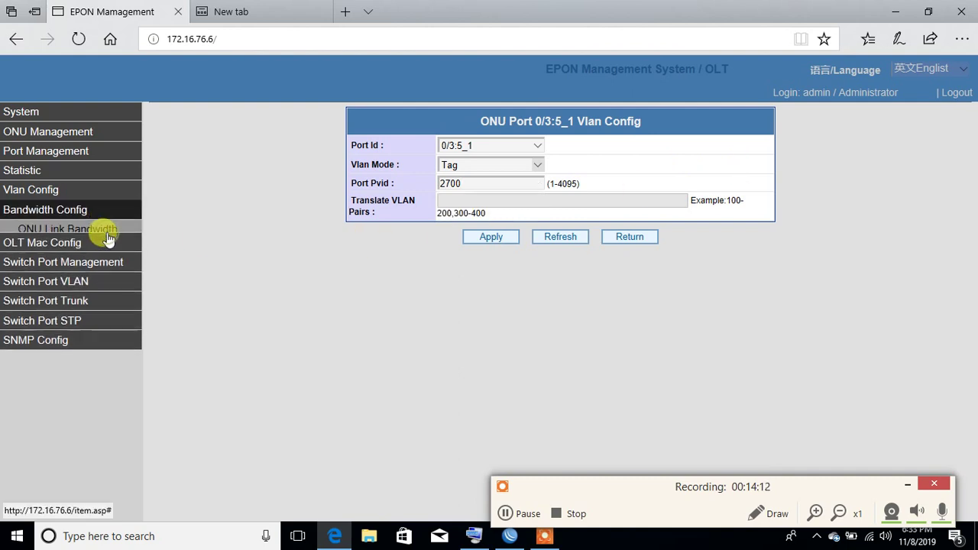
Step: List ONU link bandwidth on PON 0/3, then view the OLT MAC Age time of 60 seconds
{"action": "left_click", "coordinate": [108, 237]}
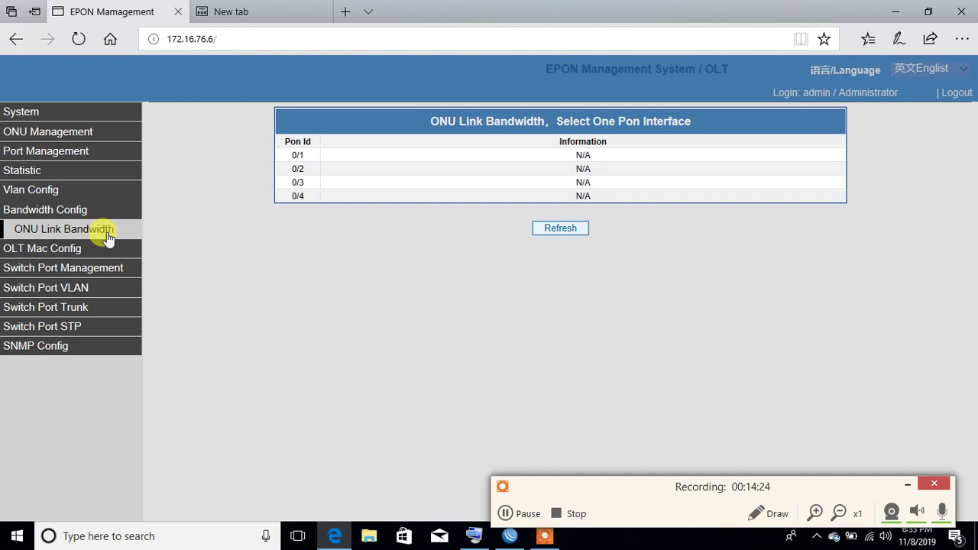
{"action": "left_click", "coordinate": [340, 187]}
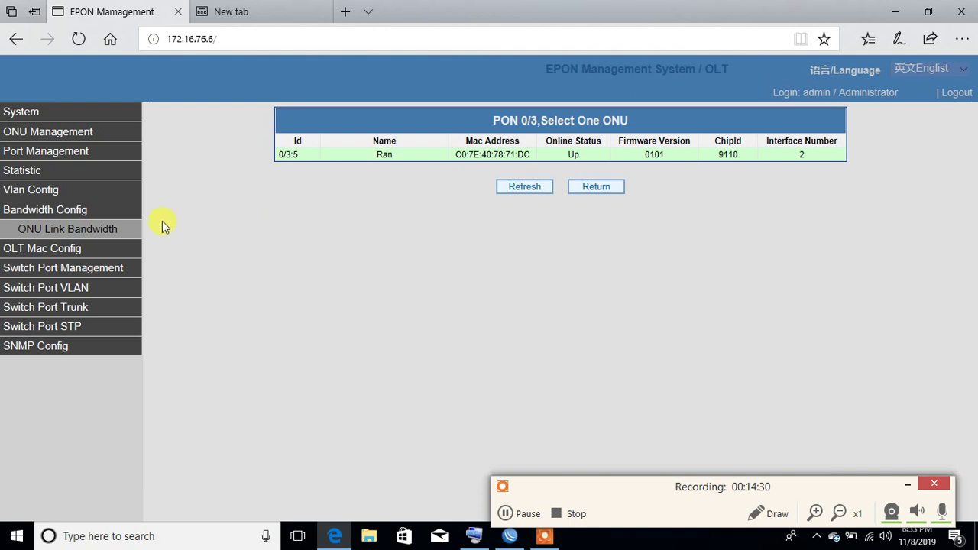
{"action": "left_click", "coordinate": [114, 249]}
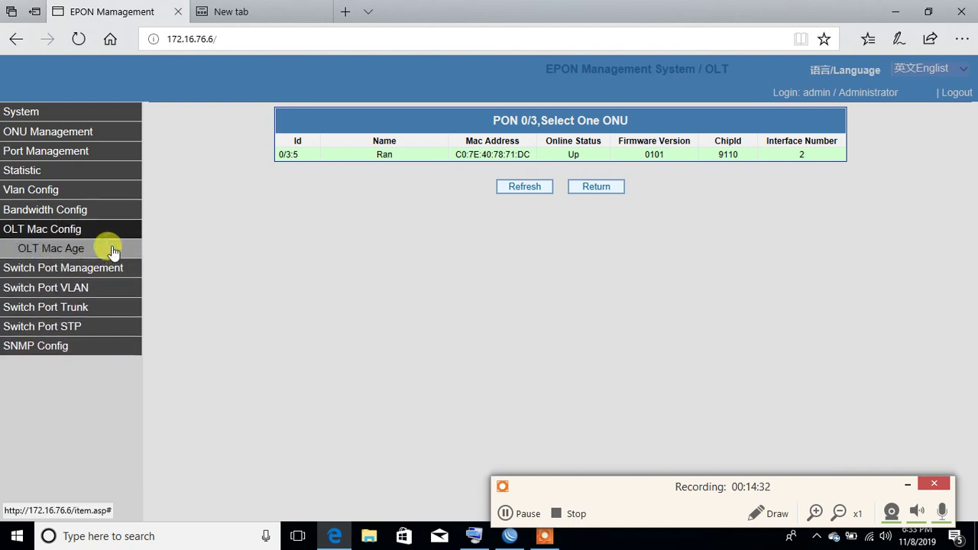
{"action": "left_click", "coordinate": [114, 250]}
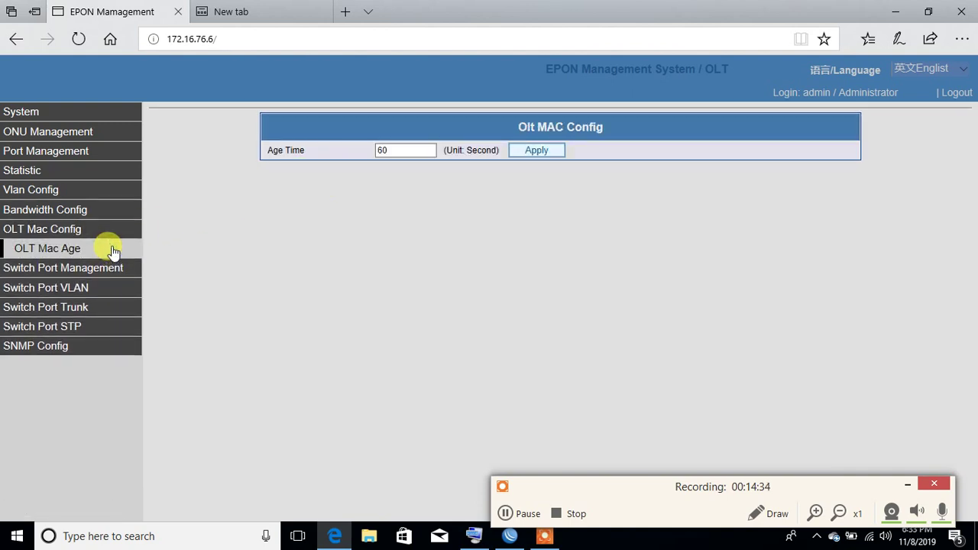
Step: Open Port Status under Switch Port Management in the left menu
{"action": "left_click", "coordinate": [109, 266]}
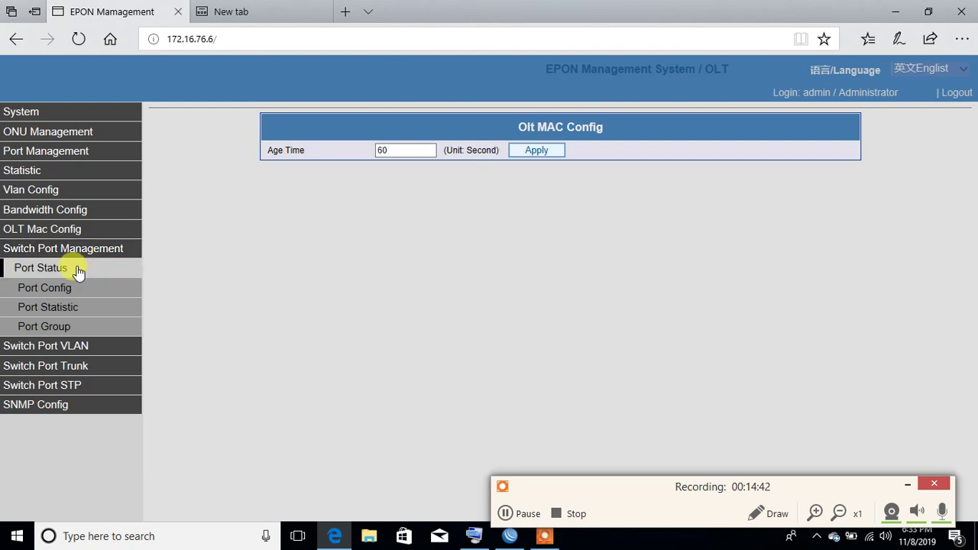
{"action": "left_click", "coordinate": [77, 270]}
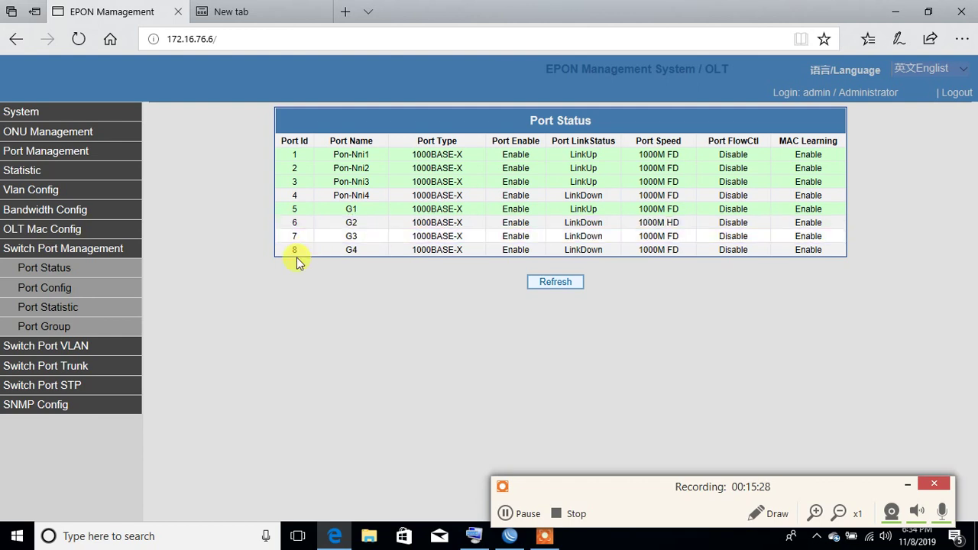
Step: Open the switch Port Config page from the left menu
{"action": "left_click", "coordinate": [67, 287]}
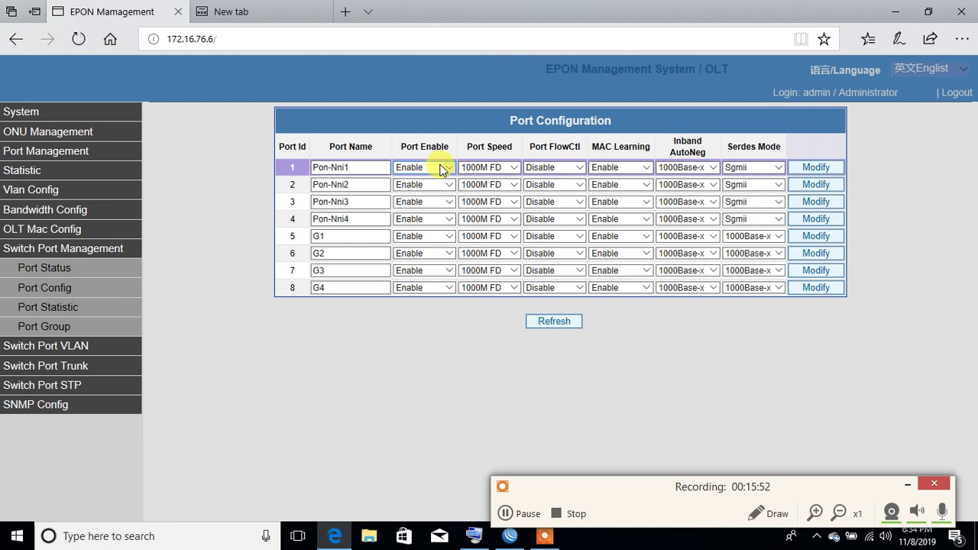
Step: Set Pon-Nni4 (row 4) and G4 (row 8) to Disable, apply each row, then reload Port Config
{"action": "left_click", "coordinate": [433, 218]}
{"action": "left_click", "coordinate": [428, 208]}
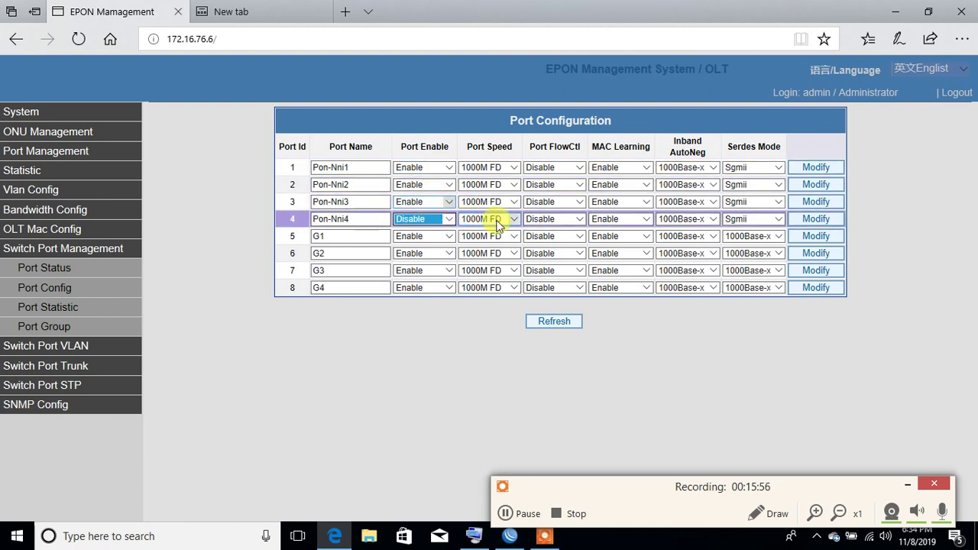
{"action": "left_click", "coordinate": [808, 220]}
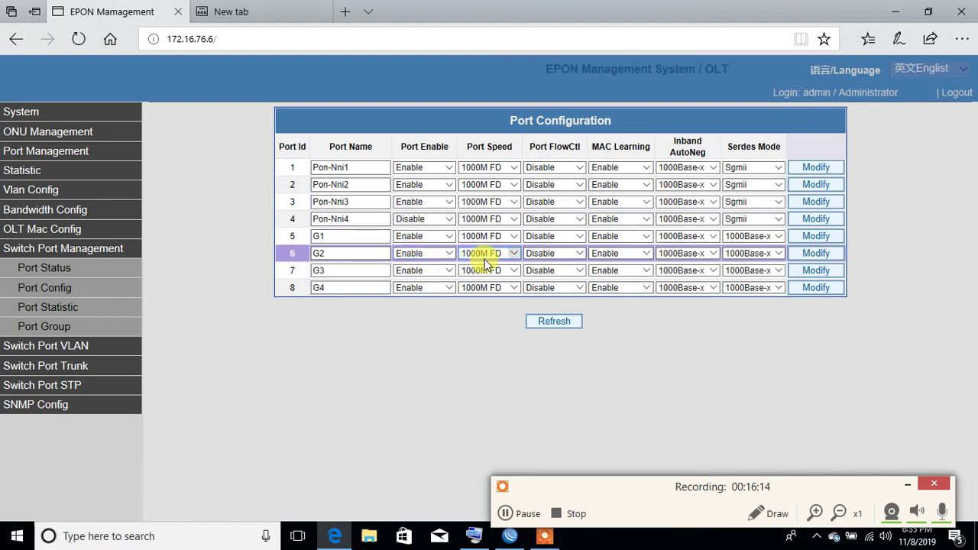
{"action": "left_click", "coordinate": [421, 288]}
{"action": "left_click", "coordinate": [423, 278]}
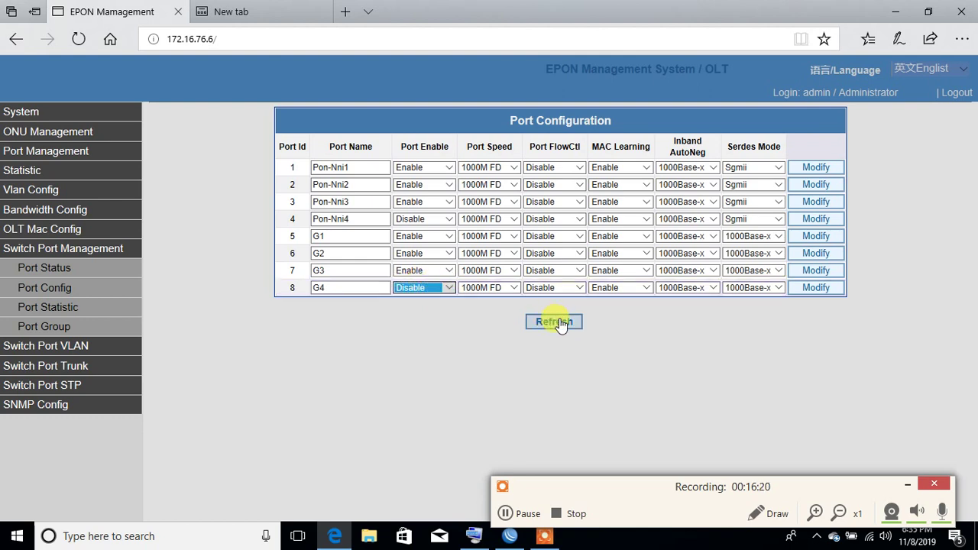
{"action": "left_click", "coordinate": [799, 294]}
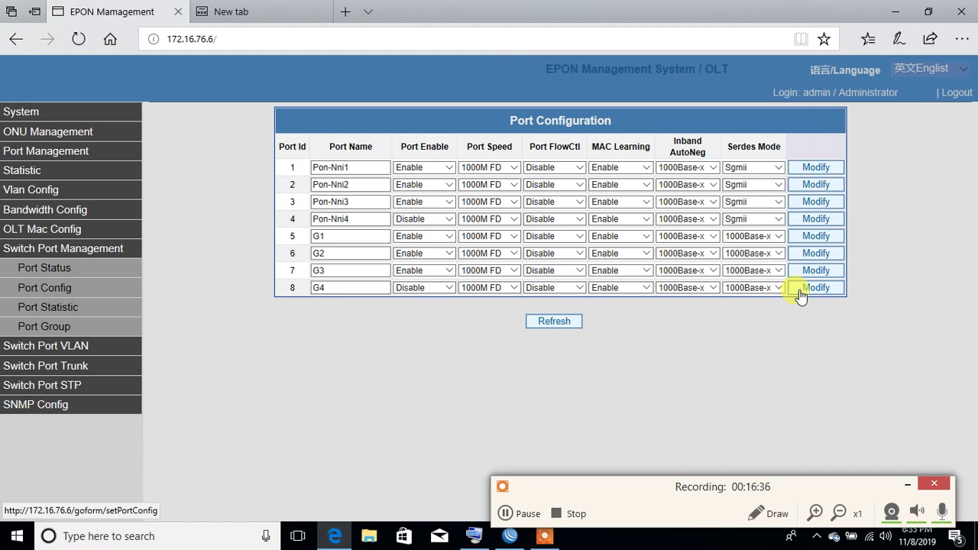
{"action": "left_click", "coordinate": [79, 293]}
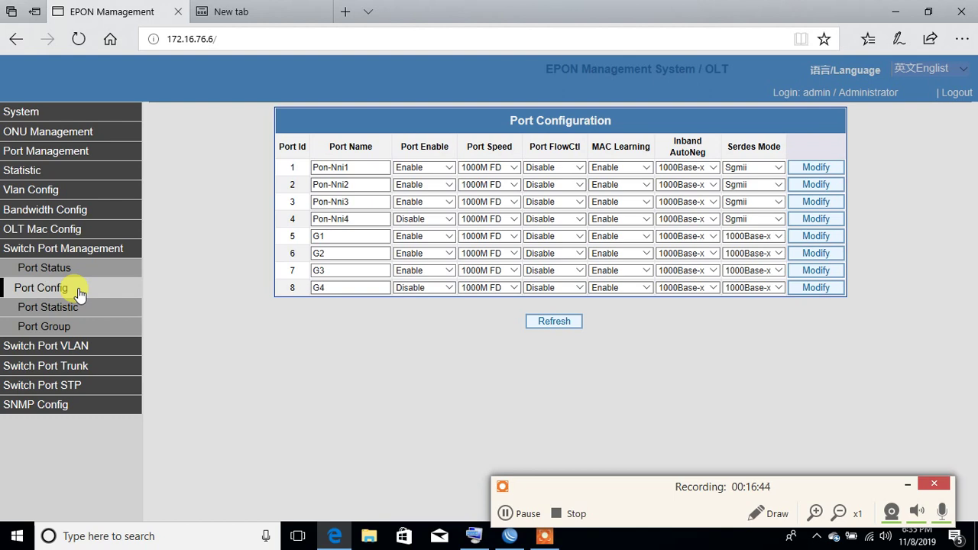
Step: View the Port Statistic and Port Group pages, then open Port VLAN under Switch Port VLAN
{"action": "left_click", "coordinate": [80, 308]}
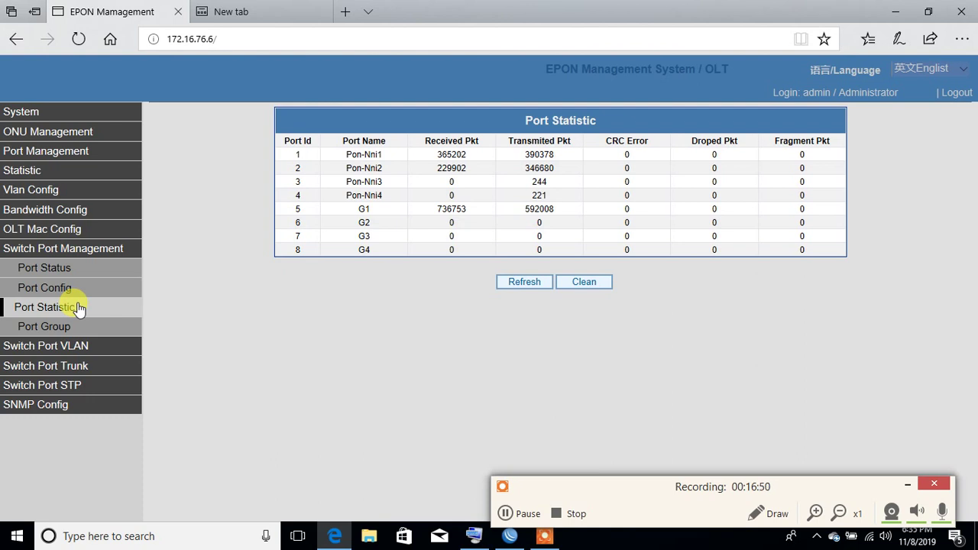
{"action": "left_click", "coordinate": [64, 328]}
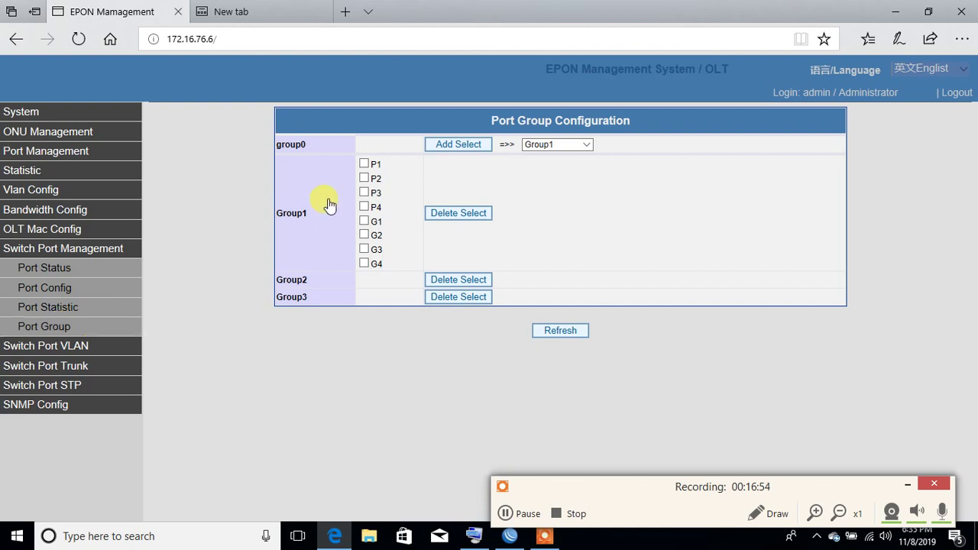
{"action": "left_click", "coordinate": [56, 352]}
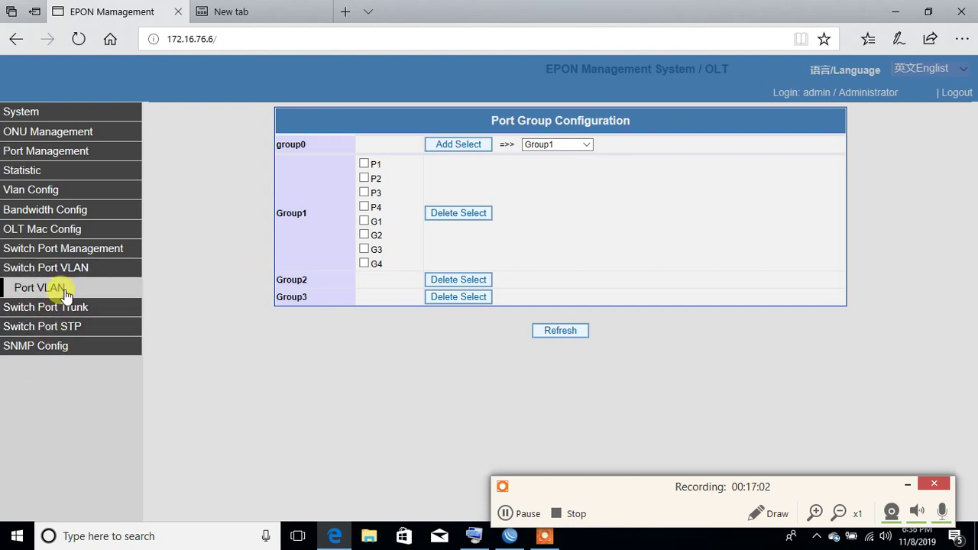
{"action": "left_click", "coordinate": [66, 295]}
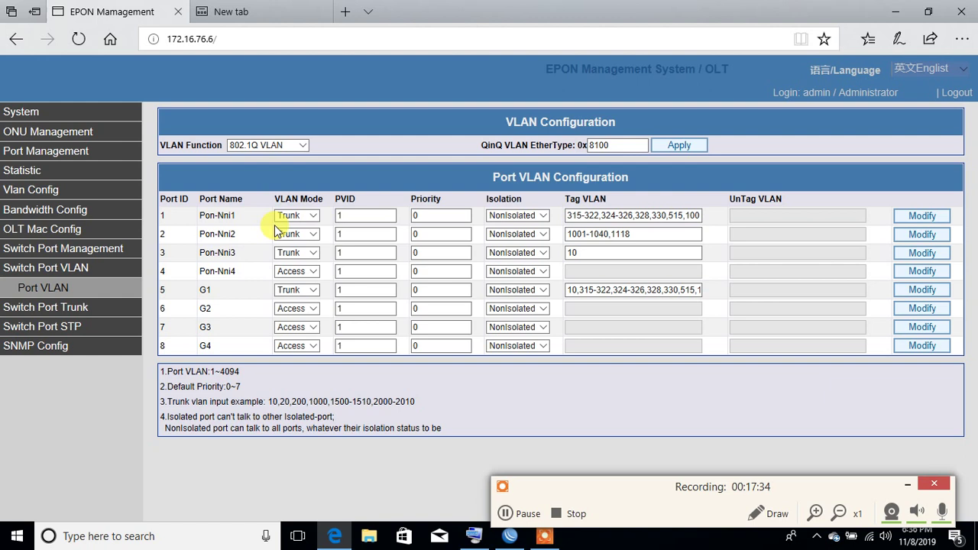
Step: Extend Pon-Nni1's Tag VLAN list to end with 1001-1040,1423,2700 and apply it
{"action": "left_click", "coordinate": [585, 222]}
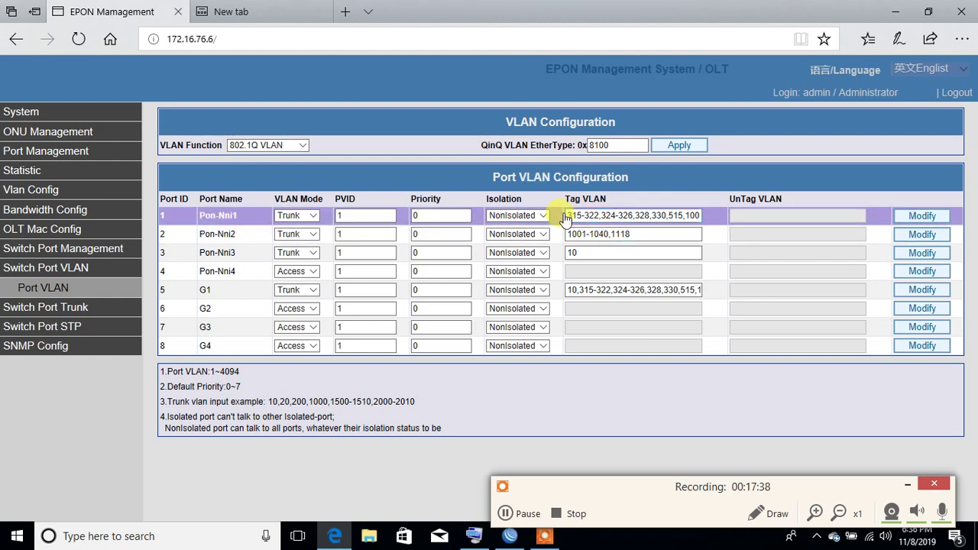
{"action": "left_click", "coordinate": [570, 217]}
{"action": "type", "text": "0"}
{"action": "type", "text": ","}
{"action": "type", "text": "00,"}
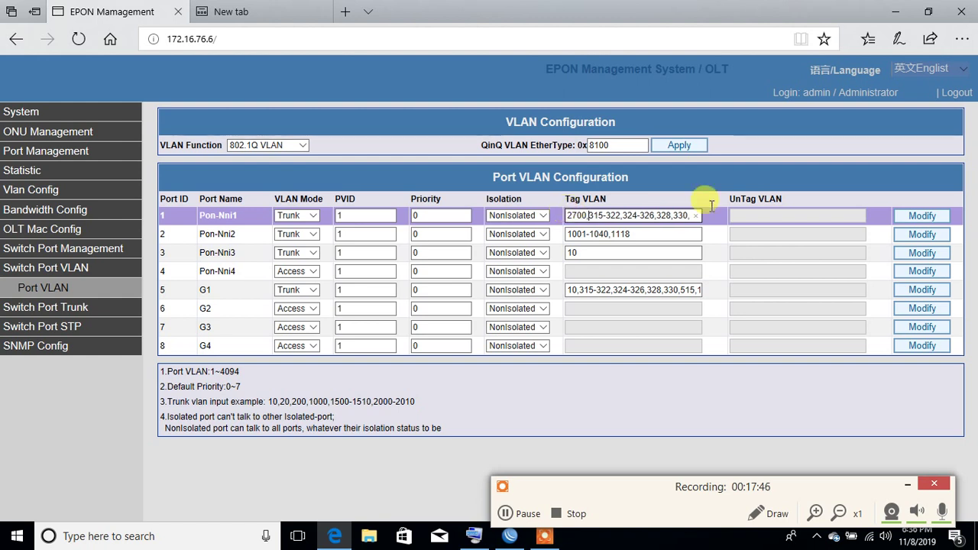
{"action": "left_click", "coordinate": [908, 217]}
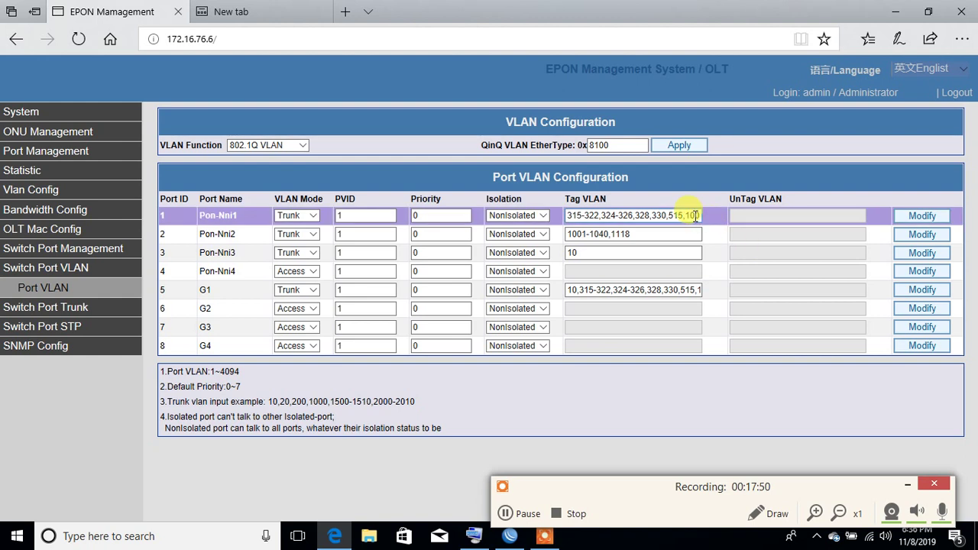
{"action": "left_click", "coordinate": [694, 214]}
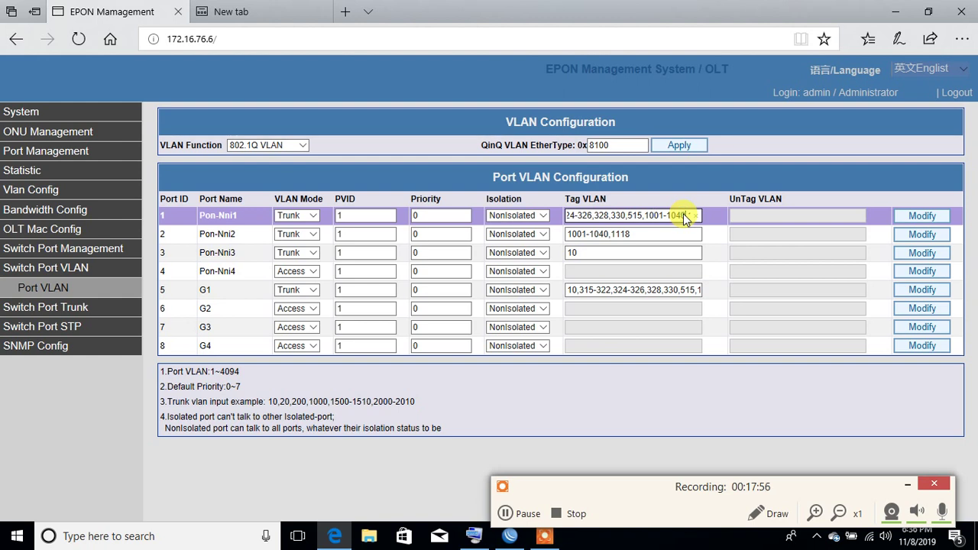
{"action": "type", "text": "1423,270"}
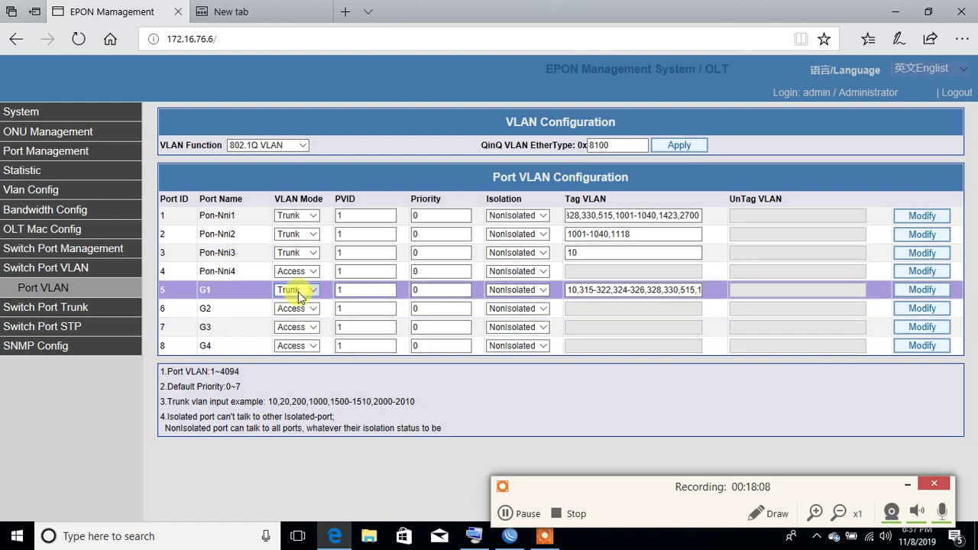
Step: Add 2700 to G1's Tag VLAN list, apply it, and check the list ends 1118,1423,2700
{"action": "left_click", "coordinate": [566, 284]}
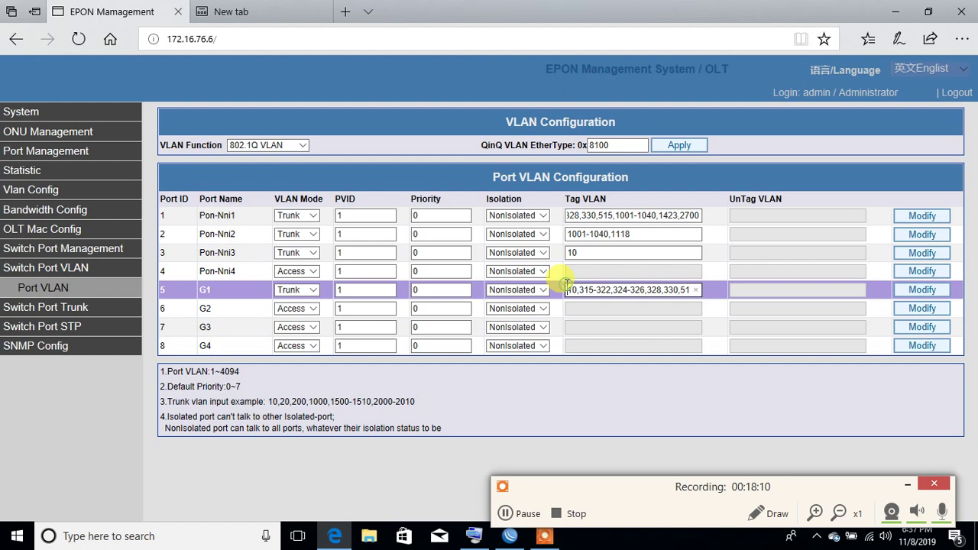
{"action": "type", "text": "277"}
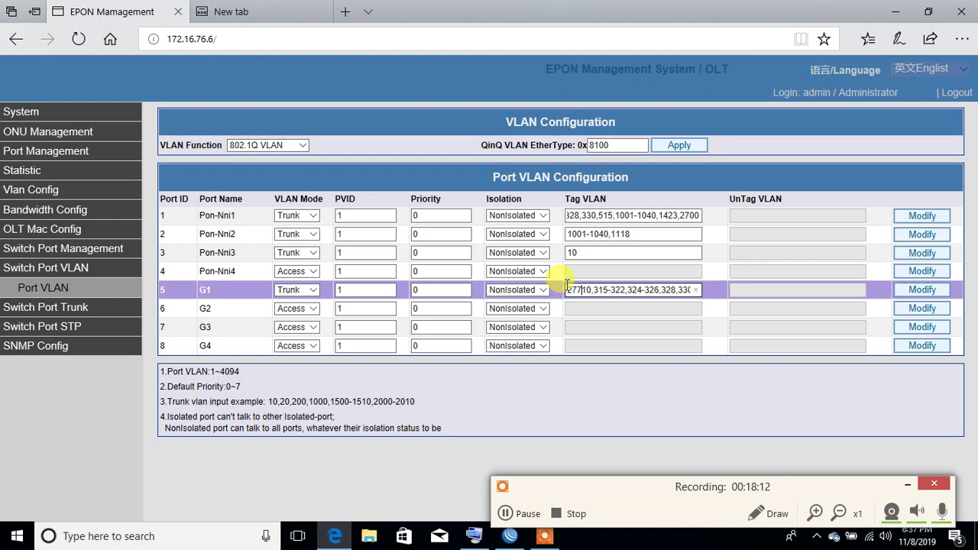
{"action": "key", "text": "BackSpace"}
{"action": "key", "text": "BackSpace"}
{"action": "type", "text": "0"}
{"action": "key", "text": "BackSpace"}
{"action": "type", "text": "700,"}
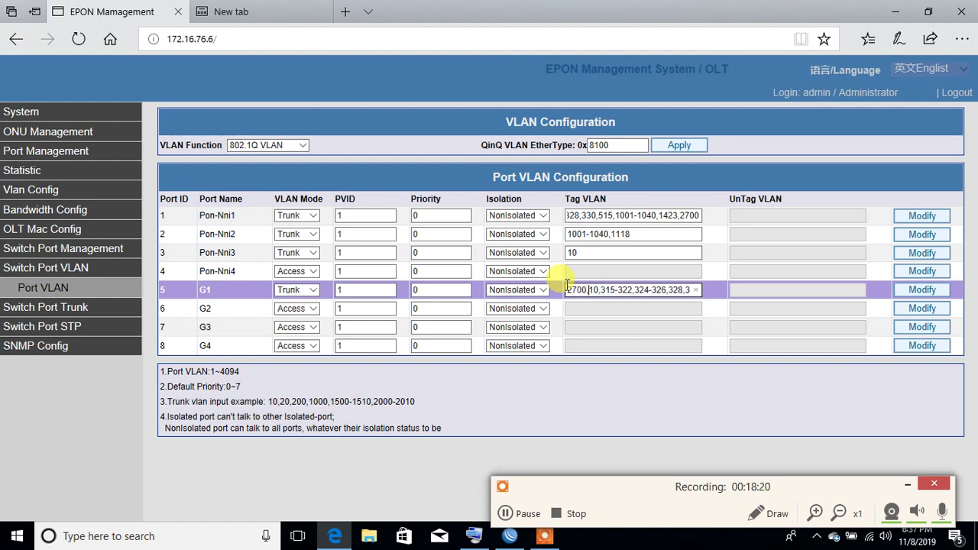
{"action": "left_click", "coordinate": [915, 291]}
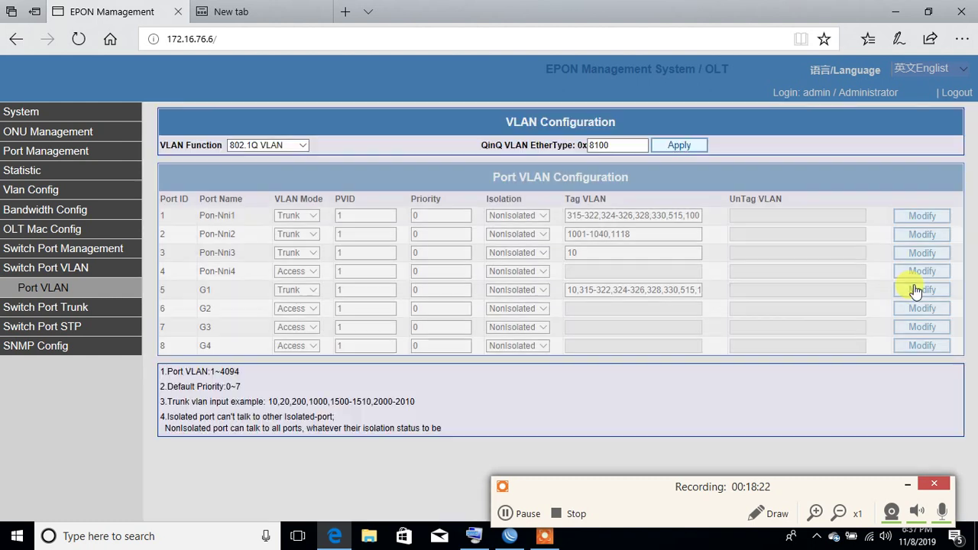
{"action": "left_click", "coordinate": [692, 289]}
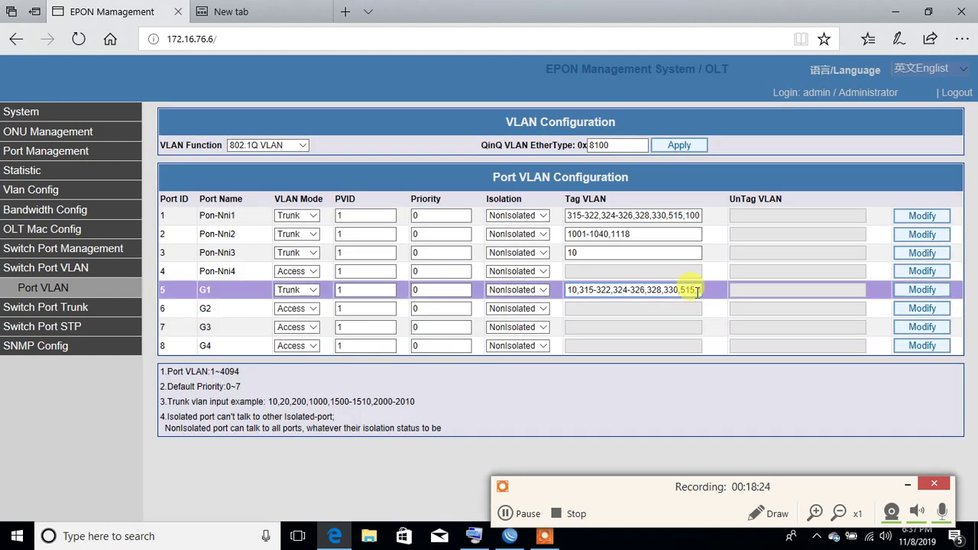
{"action": "left_click", "coordinate": [679, 289]}
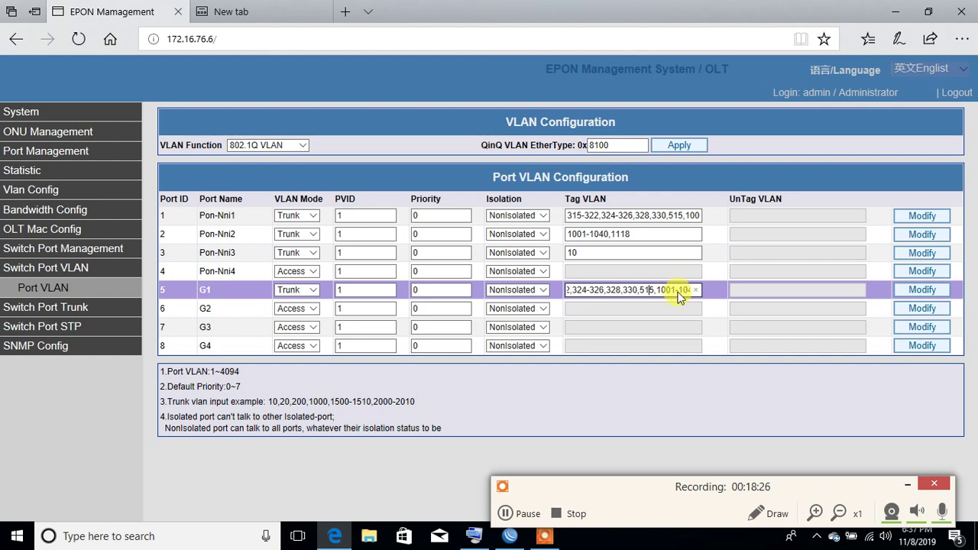
{"action": "key", "text": "Right"}
{"action": "key", "text": "Right"}
{"action": "key", "text": "Right"}
{"action": "key", "text": "Right"}
{"action": "key", "text": "Right"}
{"action": "key", "text": "Right"}
{"action": "key", "text": "Right"}
{"action": "key", "text": "Right"}
{"action": "key", "text": "Right"}
{"action": "key", "text": "Right"}
{"action": "key", "text": "Right"}
{"action": "key", "text": "Right"}
{"action": "key", "text": "Right"}
{"action": "key", "text": "Right"}
{"action": "key", "text": "Right"}
{"action": "key", "text": "Right"}
{"action": "key", "text": "Right"}
{"action": "key", "text": "Right"}
{"action": "key", "text": "Right"}
{"action": "key", "text": "Right"}
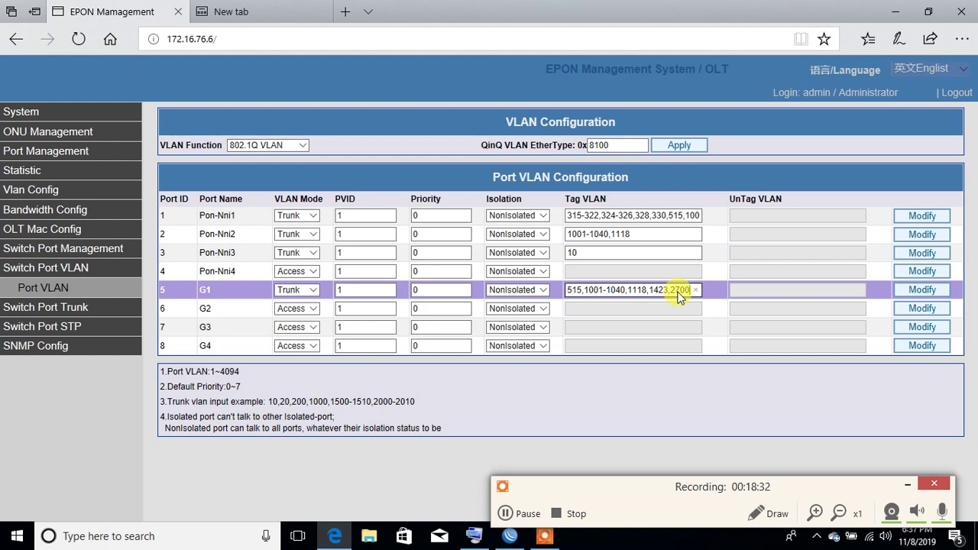
Step: Set port G2's VLAN Mode to Trunk with Tag VLAN 2800 and apply it
{"action": "left_click", "coordinate": [306, 310]}
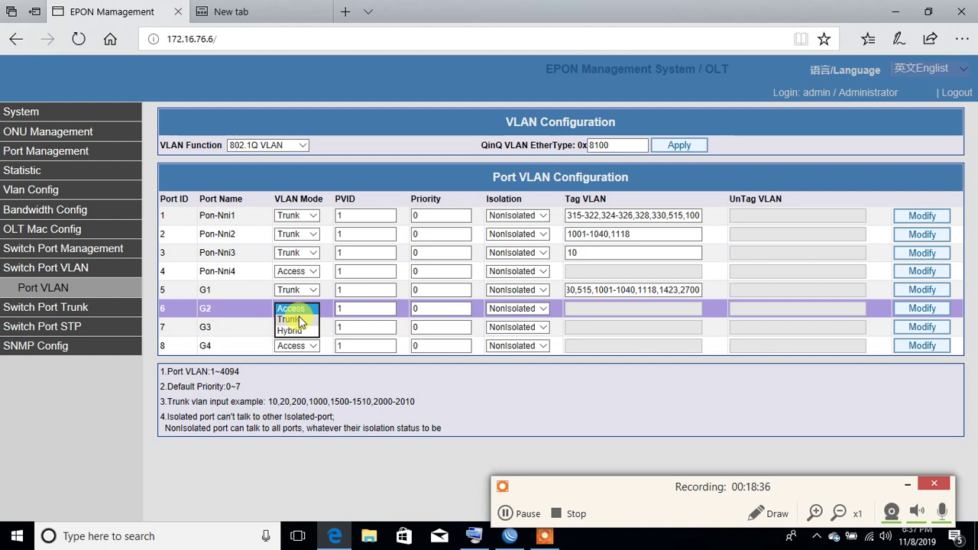
{"action": "left_click", "coordinate": [299, 317]}
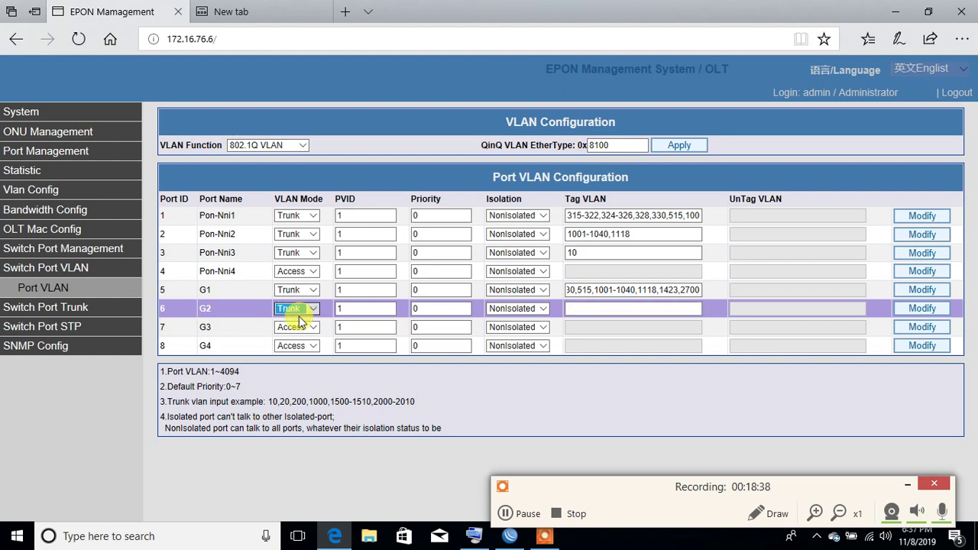
{"action": "left_click", "coordinate": [617, 309]}
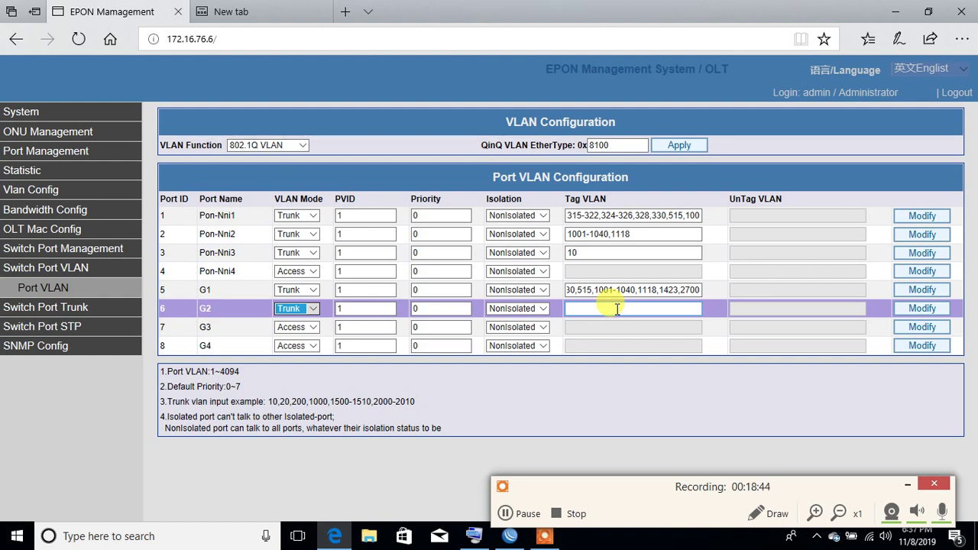
{"action": "left_click", "coordinate": [617, 308]}
{"action": "type", "text": "2"}
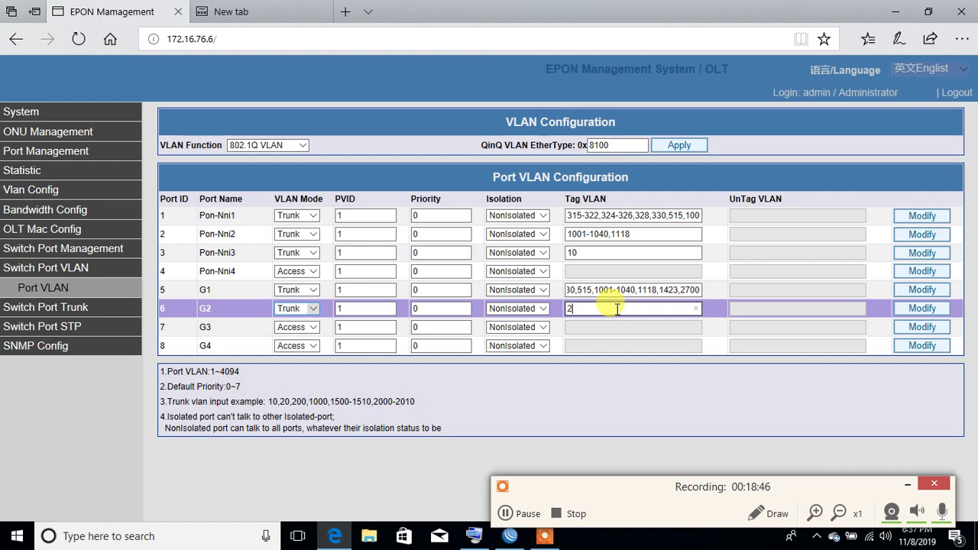
{"action": "type", "text": "800"}
{"action": "left_click", "coordinate": [912, 309]}
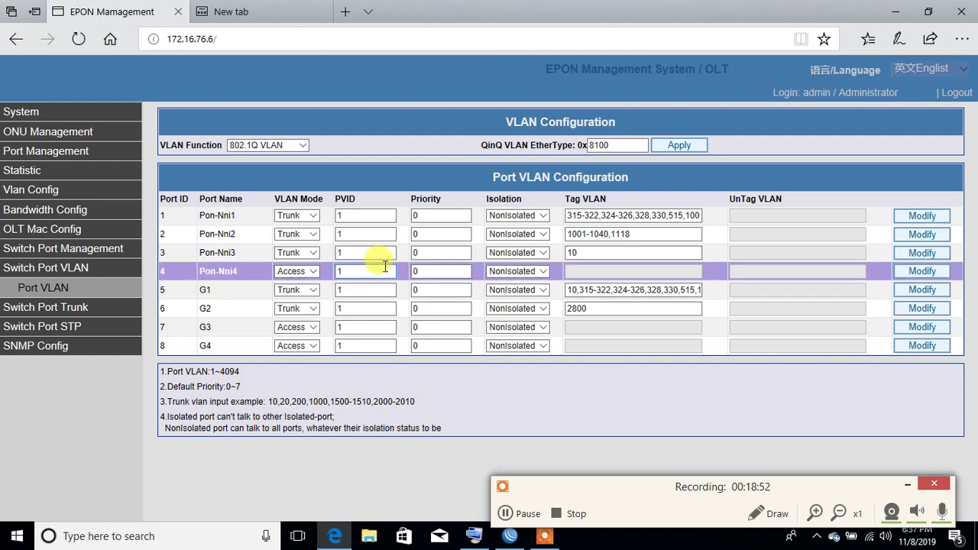
Step: Clear VLAN 10 from Pon-Nni3's Tag VLAN field, enter 2800,2900, and apply the row
{"action": "left_click", "coordinate": [577, 252]}
{"action": "key", "text": "BackSpace"}
{"action": "key", "text": "BackSpace"}
{"action": "type", "text": "2800"}
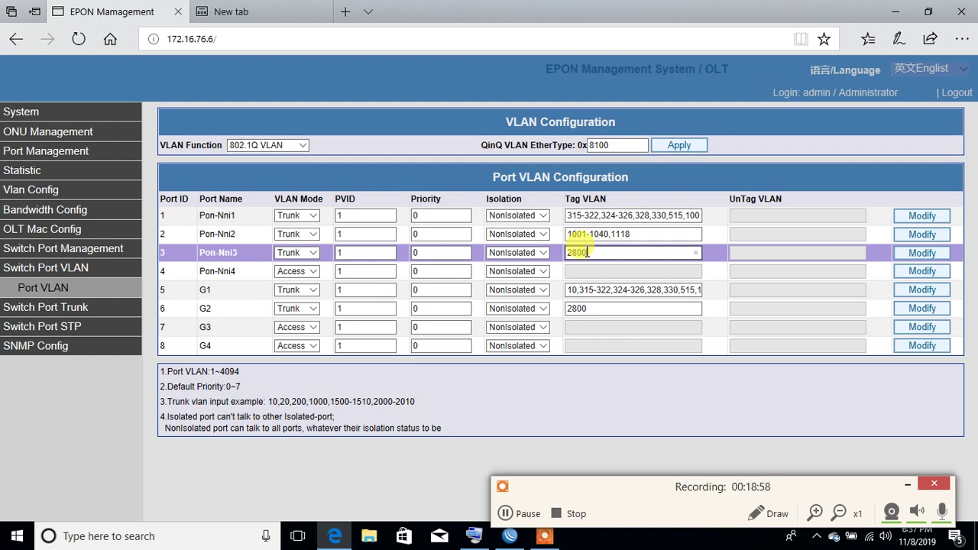
{"action": "type", "text": ",2900"}
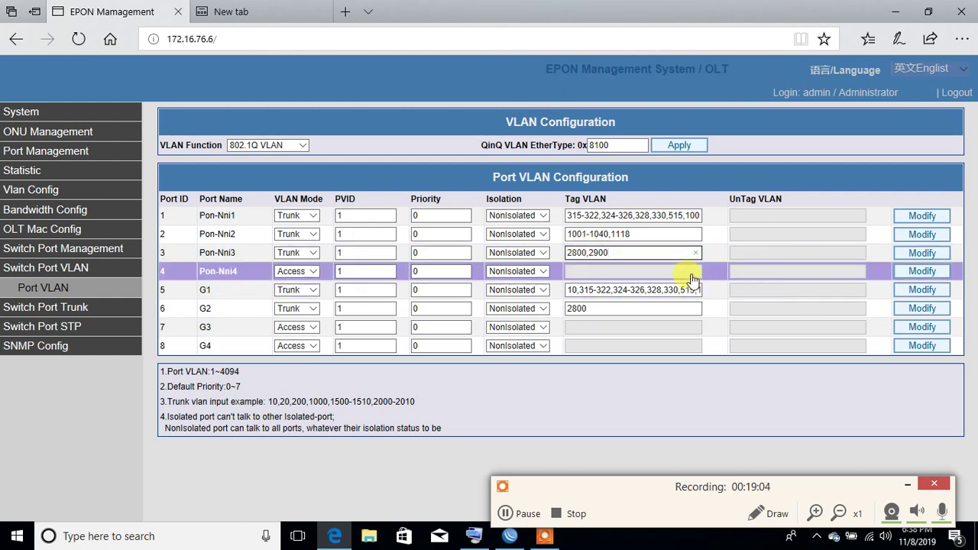
{"action": "left_click", "coordinate": [920, 254]}
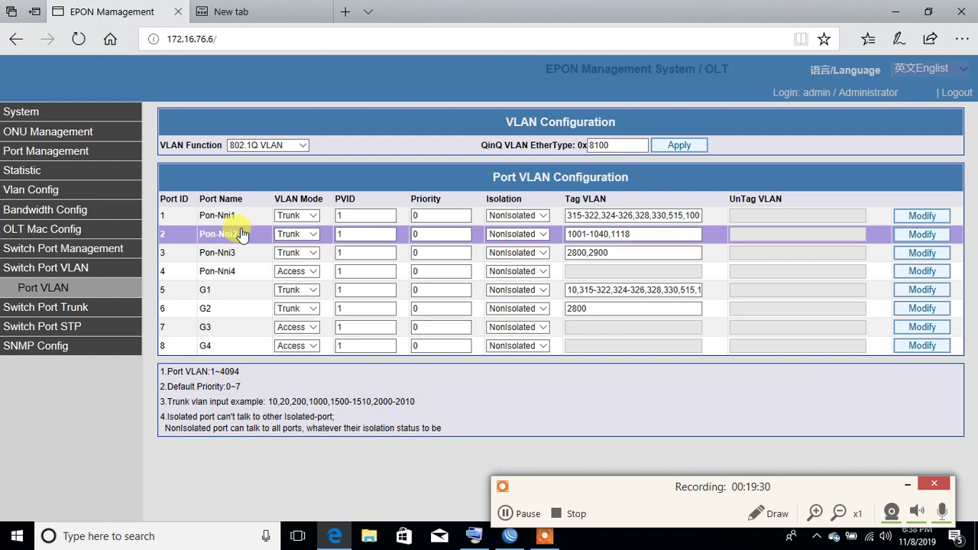
Step: Open Loop Detect under Switch Port STP, showing 2-second interval and 1-minute resume time
{"action": "left_click", "coordinate": [60, 309]}
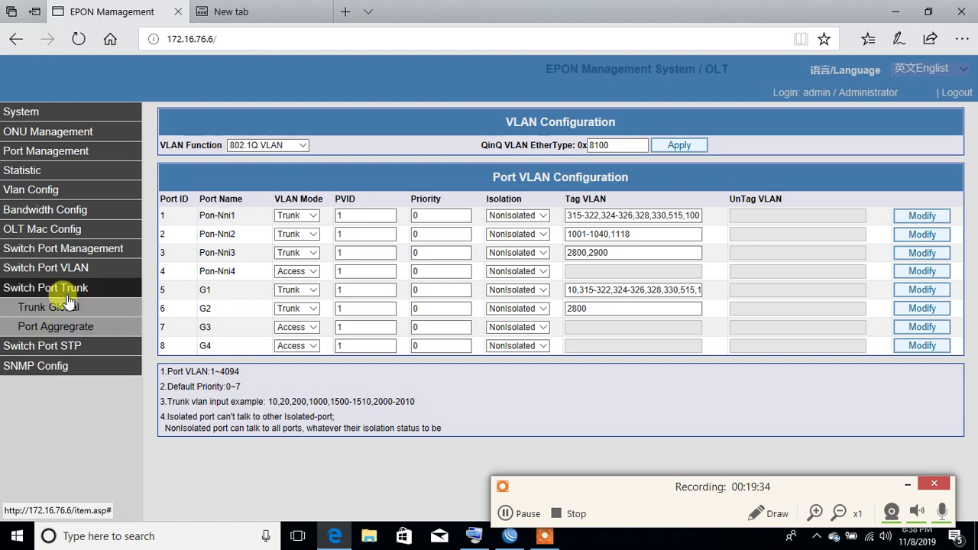
{"action": "left_click", "coordinate": [69, 346]}
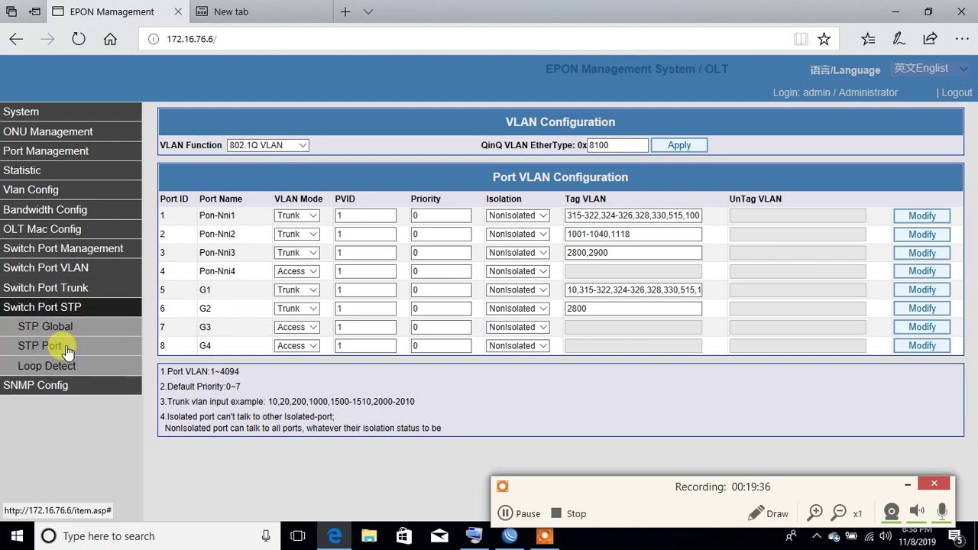
{"action": "left_click", "coordinate": [63, 371]}
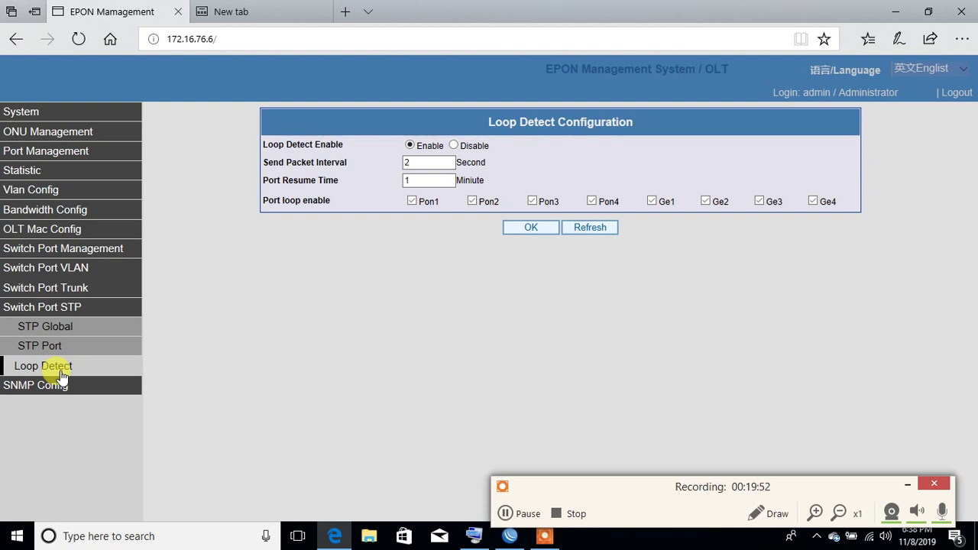
Step: Open SNMP Global to review community, trap host 192.168.0.194 port 162, and SNMPv3 users
{"action": "left_click", "coordinate": [64, 390]}
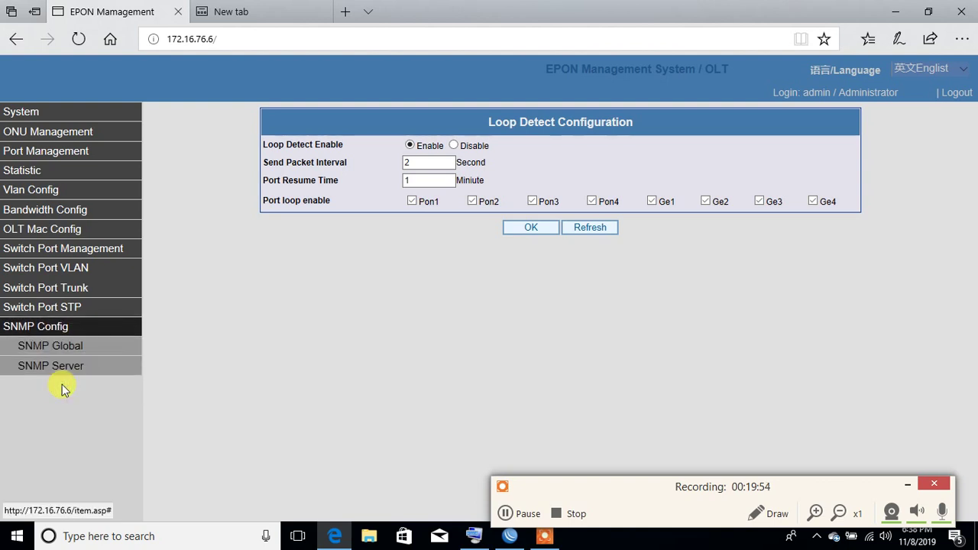
{"action": "left_click", "coordinate": [79, 346]}
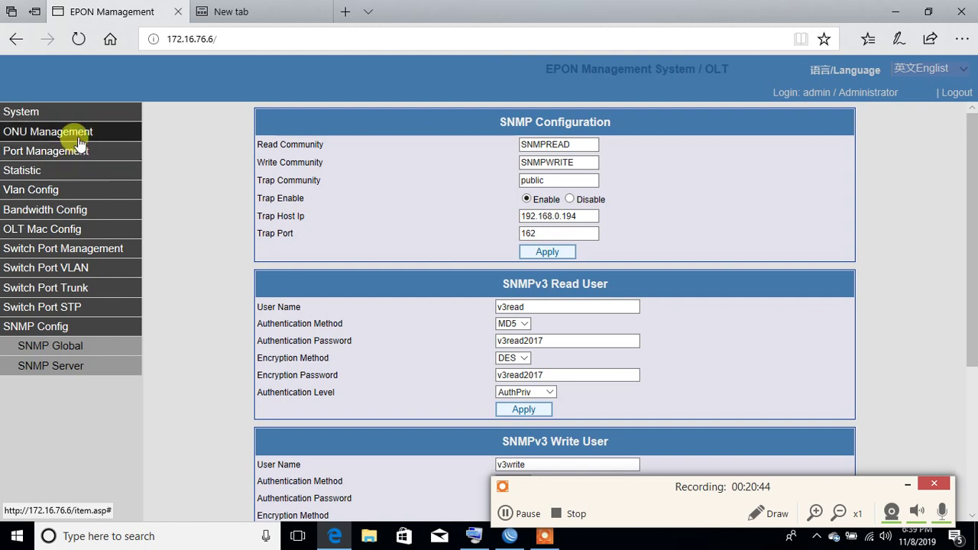
{"action": "left_click", "coordinate": [76, 114]}
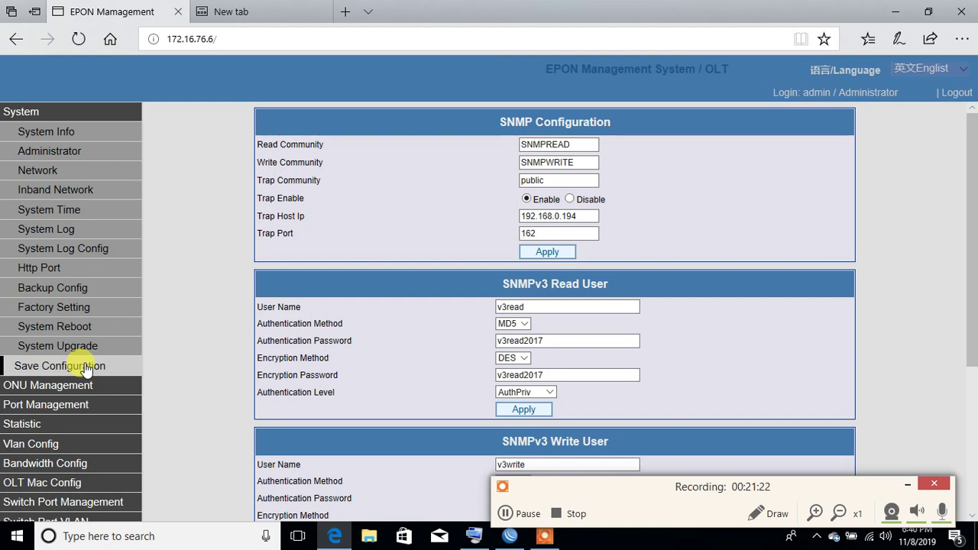
Step: Save the configuration via System > Save Configuration, confirming and dismissing the Configure Success message
{"action": "left_click", "coordinate": [86, 367]}
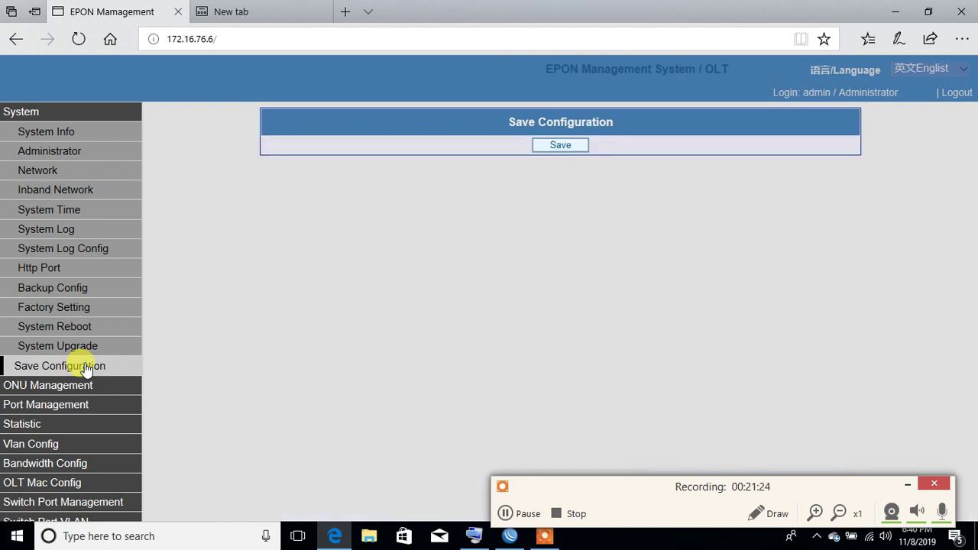
{"action": "left_click", "coordinate": [562, 145]}
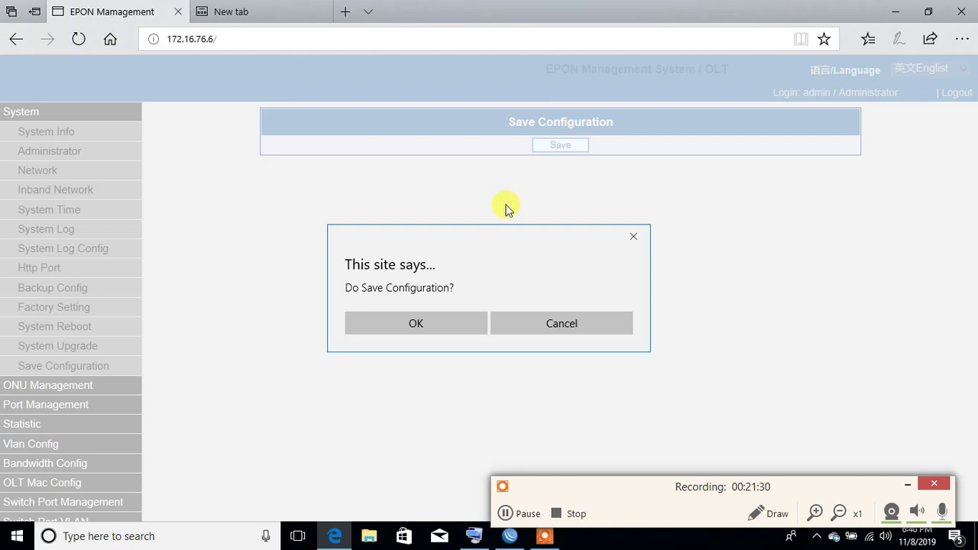
{"action": "left_click", "coordinate": [434, 322]}
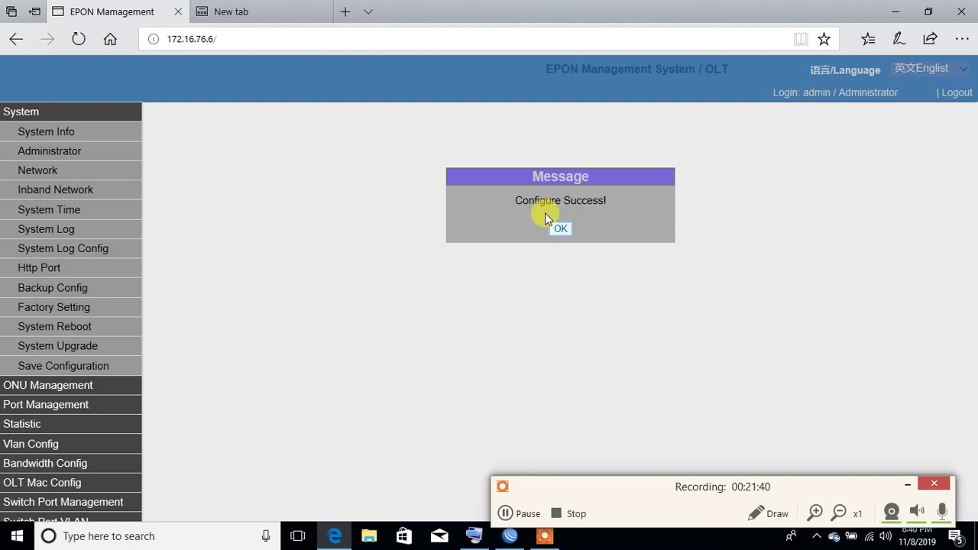
{"action": "left_click", "coordinate": [567, 227]}
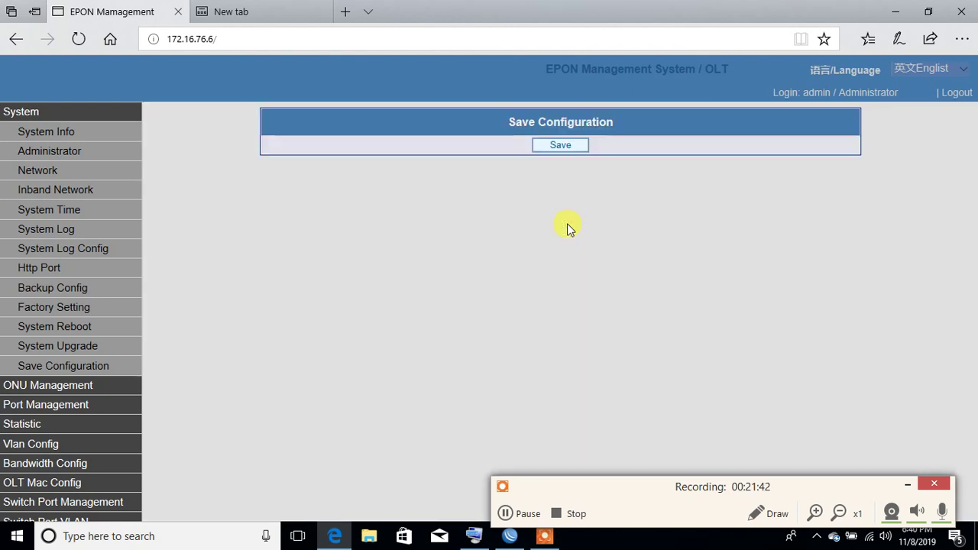